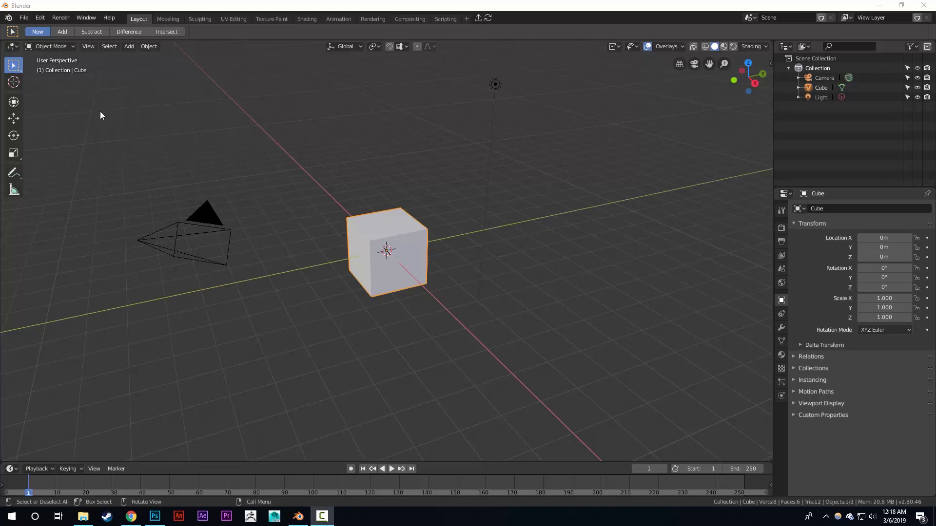
- Create a new VFX project and switch to the Masking workspace, widening the node editor beside the mask dope sheet
left_click(26, 21)
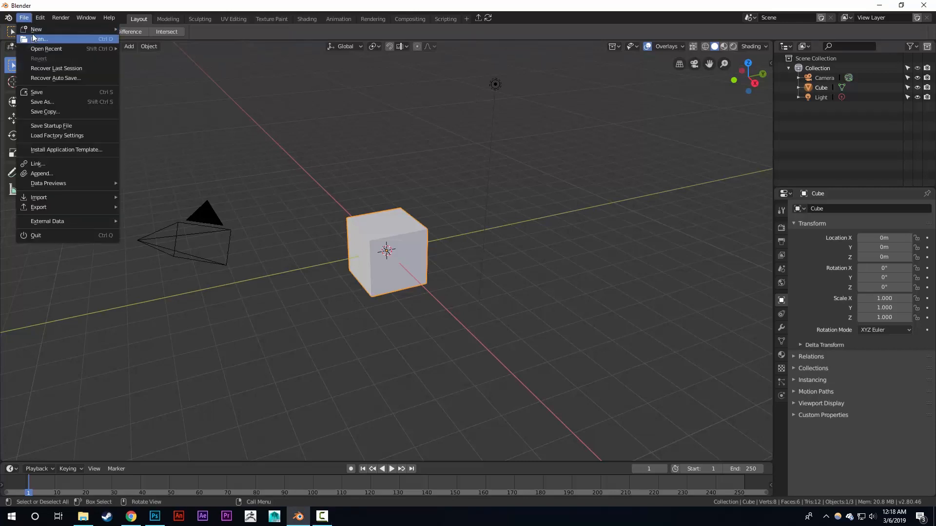
mouse_move(39, 29)
left_click(164, 58)
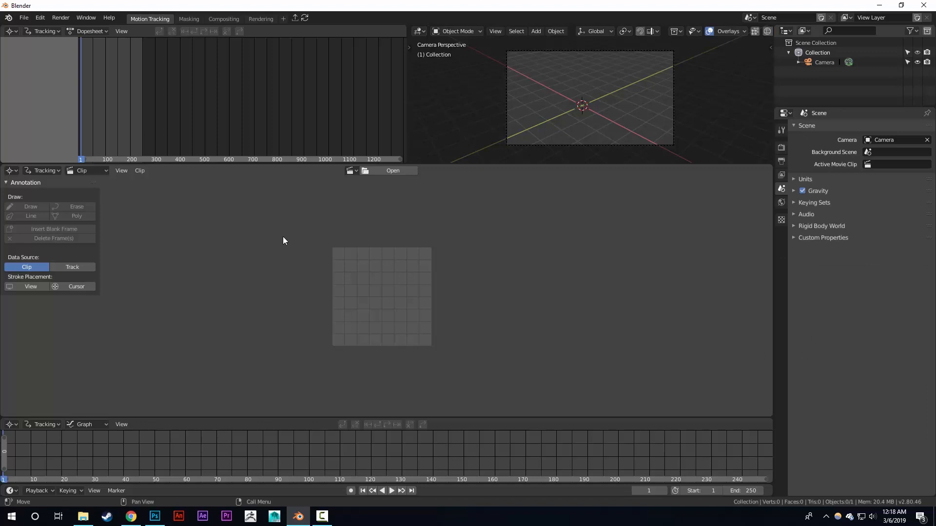
left_click(186, 19)
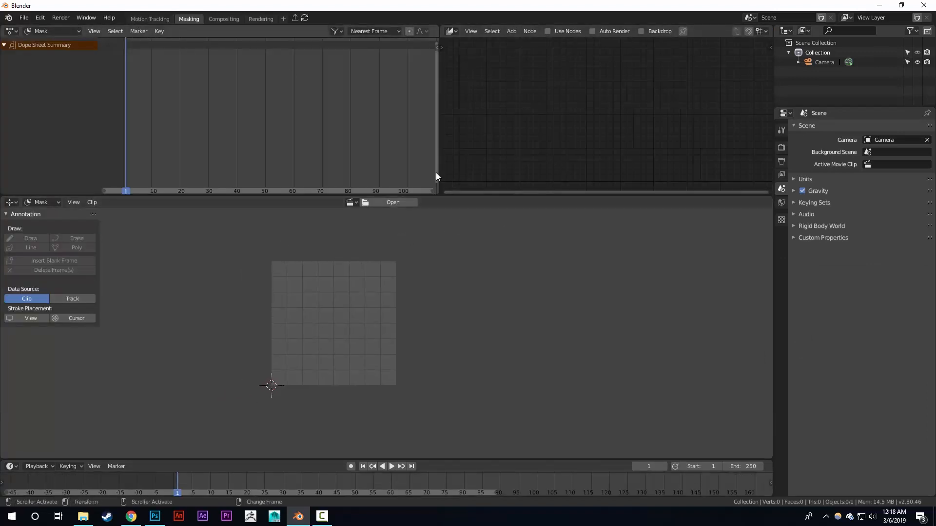
left_click_drag(439, 168, 398, 165)
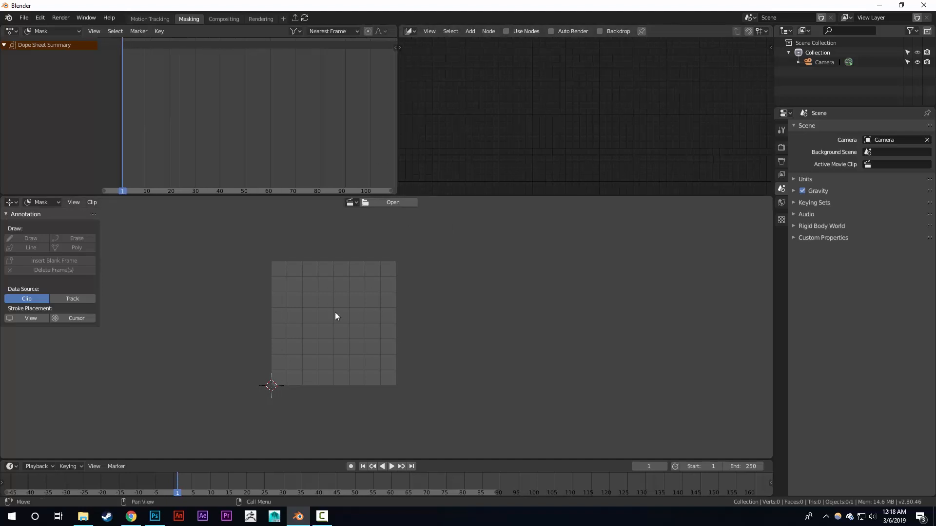
- Load the movie clip light.mp4 from the Tutorials\Lens Flares folder into the mask editor
left_click(385, 203)
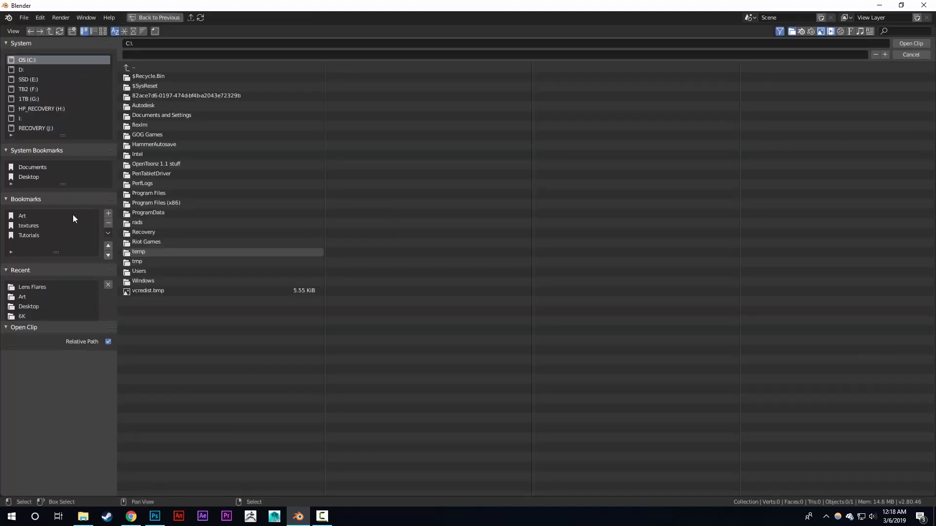
left_click(37, 236)
double_click(178, 76)
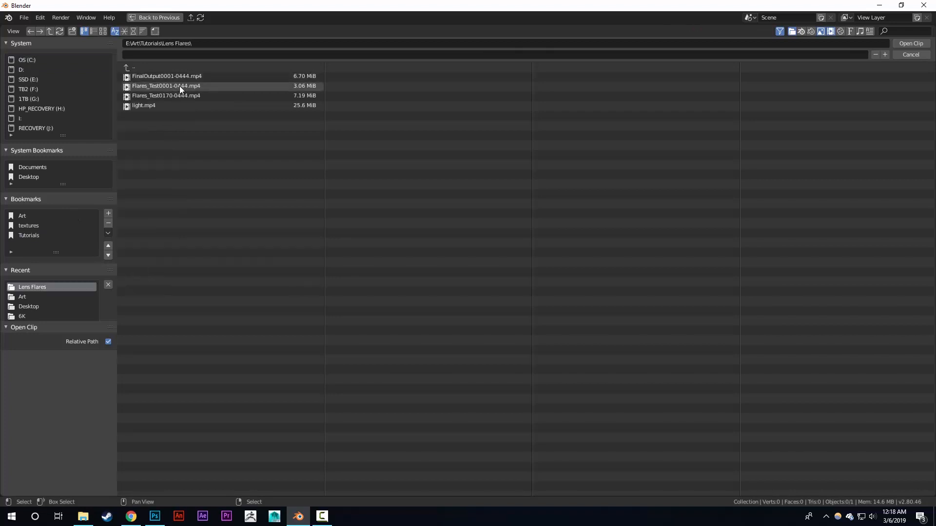
left_click(183, 105)
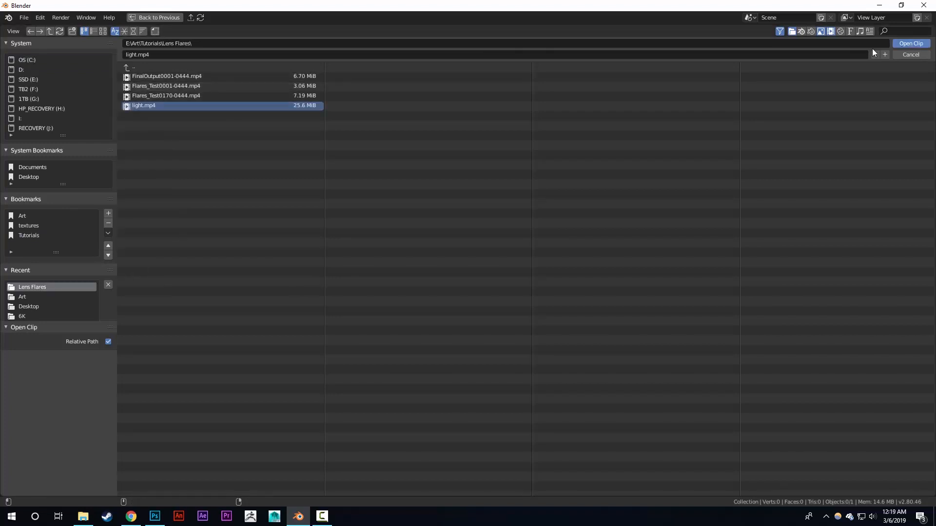
key("Return")
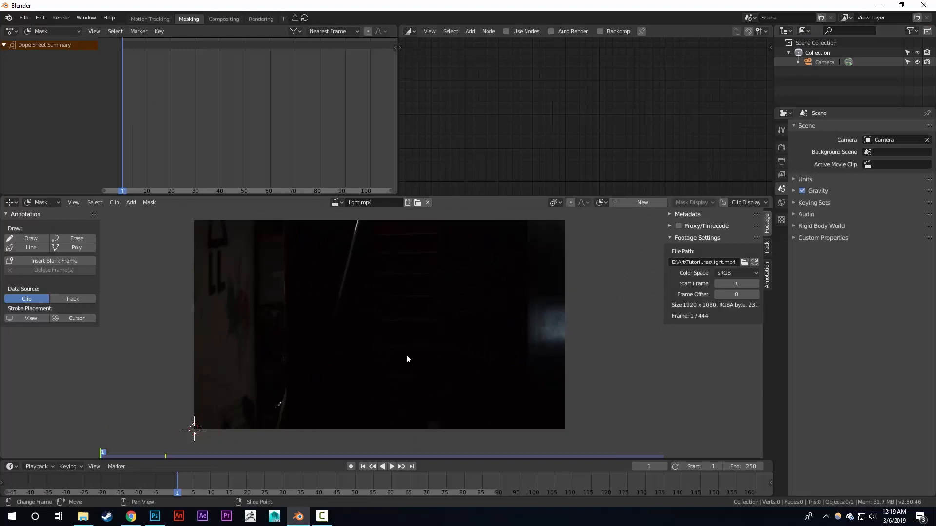
- Scrub through the clip's frames to examine how the flashlight moves through the dark footage
left_click_drag(233, 480, 324, 484)
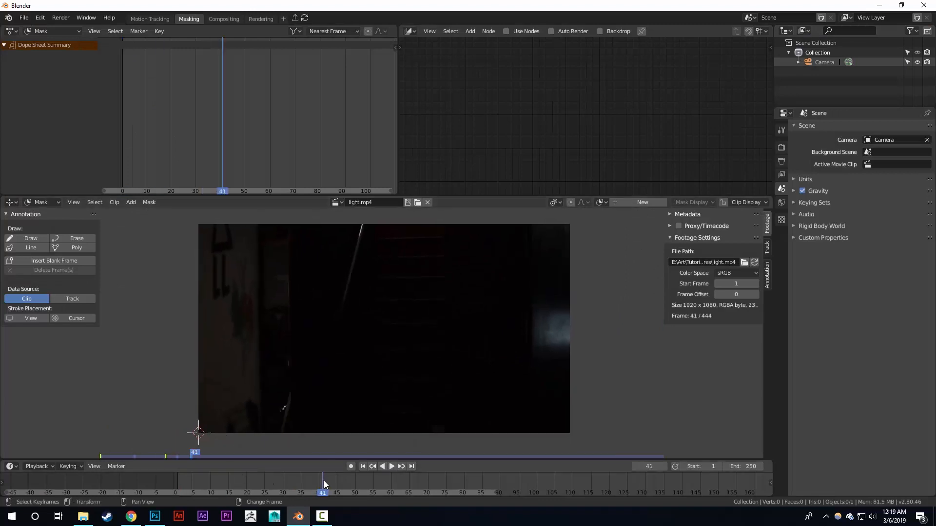
left_click(377, 484)
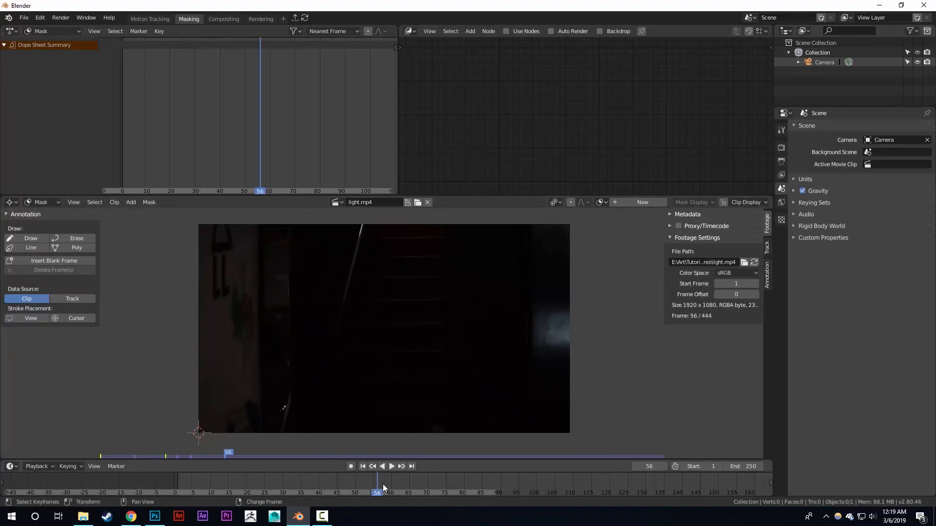
left_click(422, 484)
left_click(531, 481)
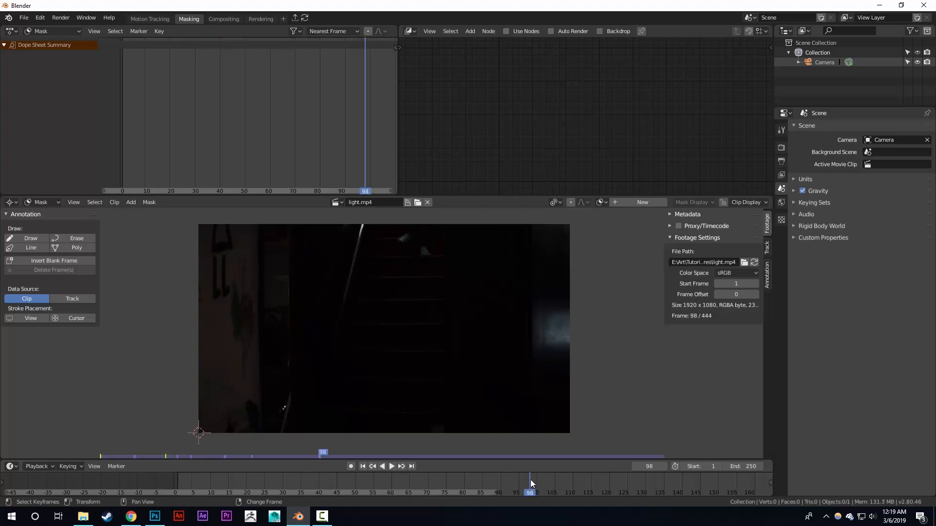
middle_click_drag(520, 418, 505, 411)
right_click(606, 478)
middle_click_drag(639, 477, 462, 476)
right_click(547, 479)
middle_click_drag(618, 478, 507, 476)
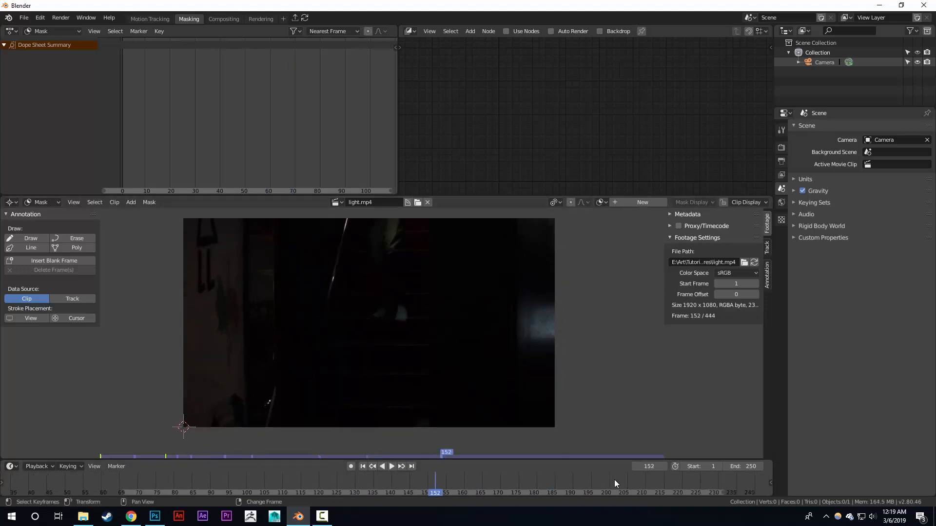
right_click(605, 481)
middle_click_drag(643, 484, 512, 490)
right_click(548, 478)
scroll(575, 478, "down", 4)
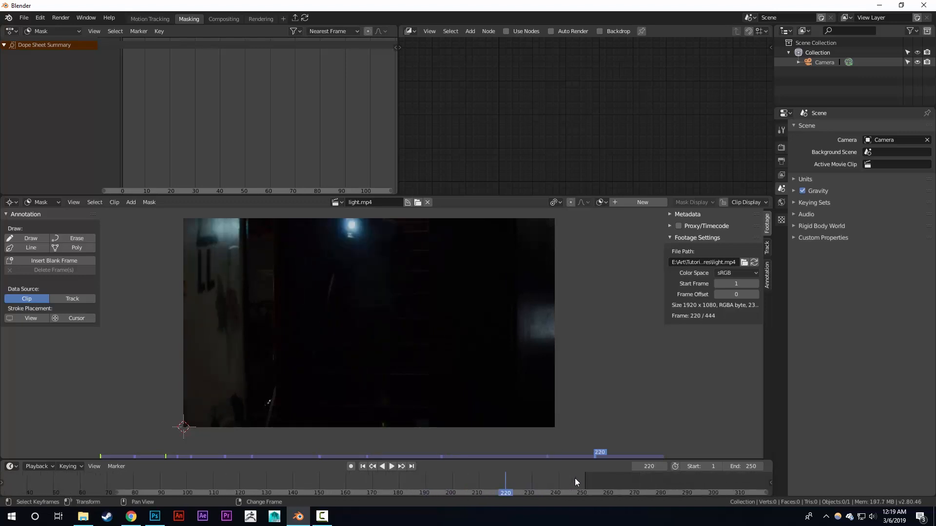
middle_click_drag(571, 479, 410, 488)
right_click(560, 481)
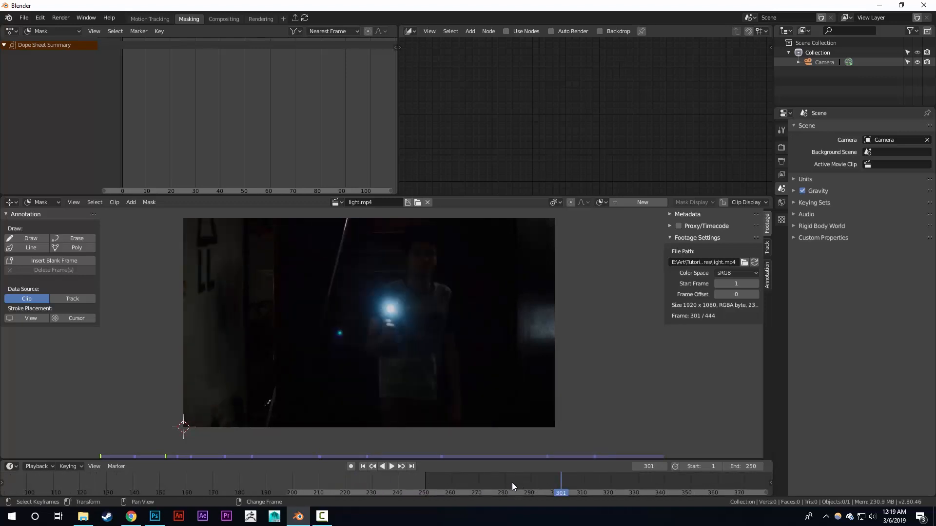
right_click_drag(443, 484, 390, 485)
middle_click_drag(531, 484, 477, 481)
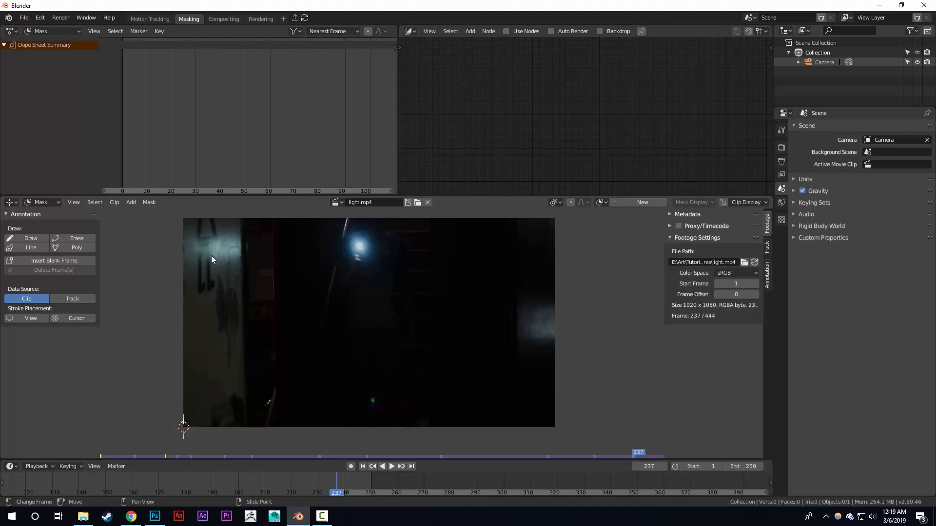
- Set the scene's end frame to 444 to match the clip's length
middle_click_drag(376, 336, 383, 336)
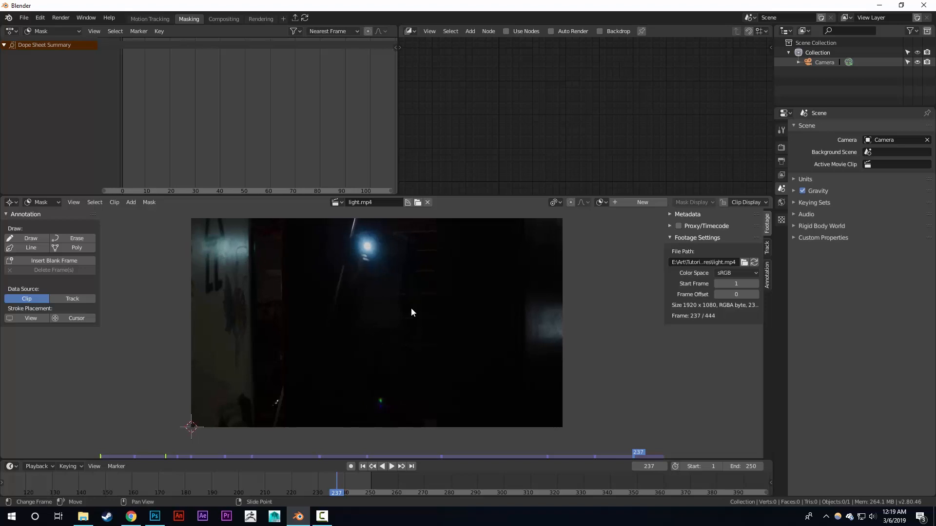
middle_click_drag(444, 339, 440, 321)
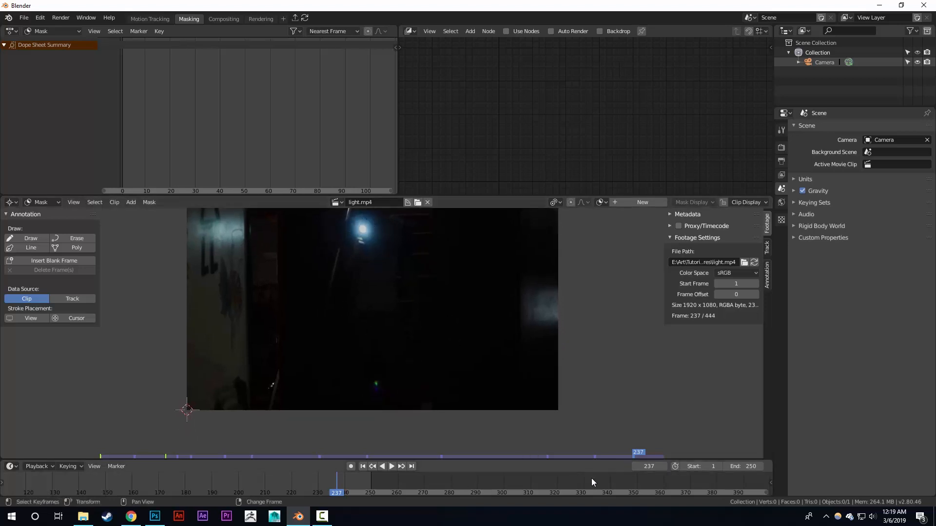
middle_click_drag(462, 477, 422, 478)
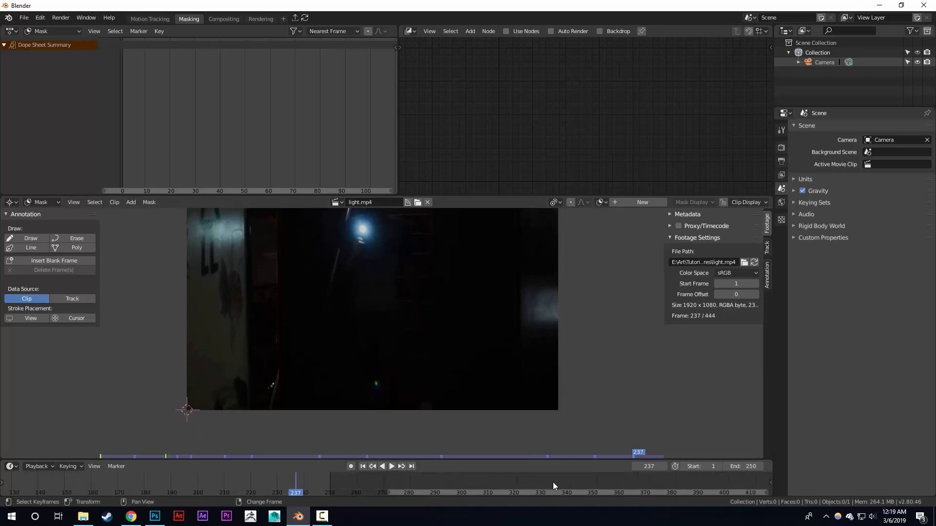
left_click(578, 484)
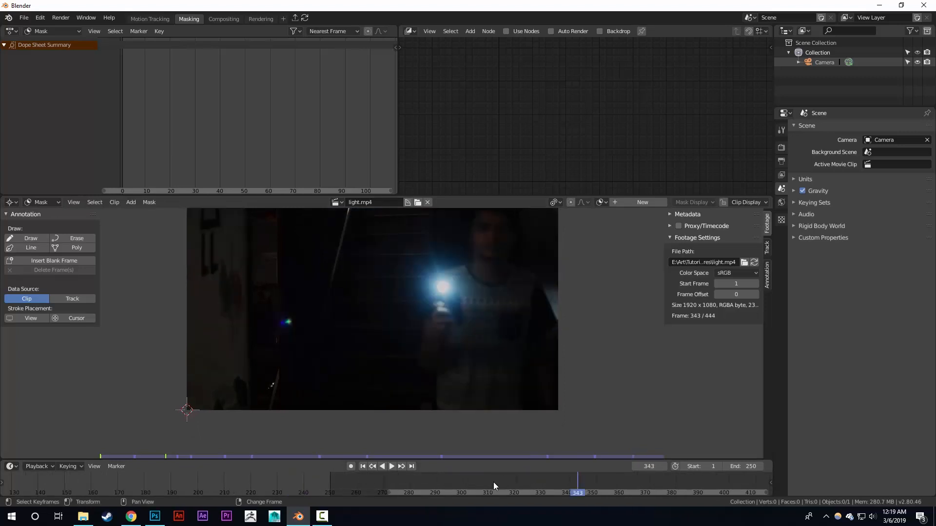
middle_click_drag(493, 482, 464, 480)
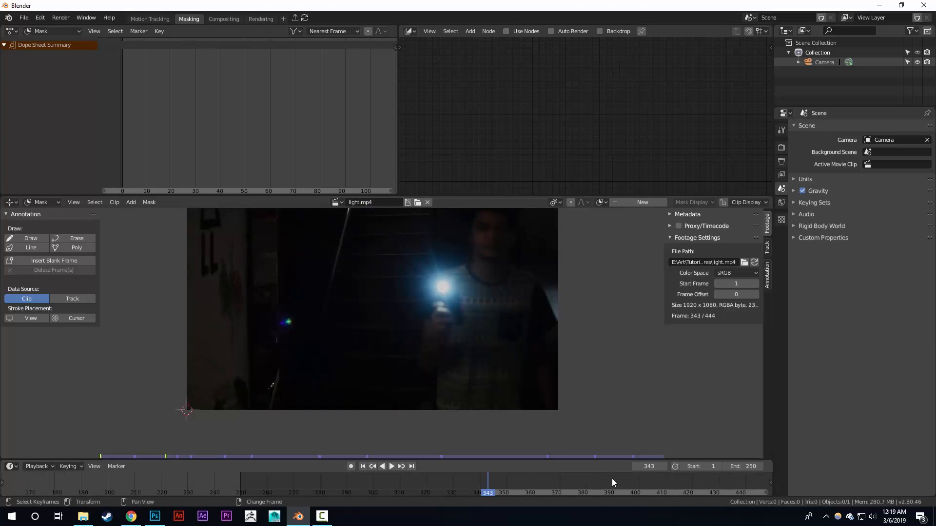
middle_click_drag(679, 486, 666, 484)
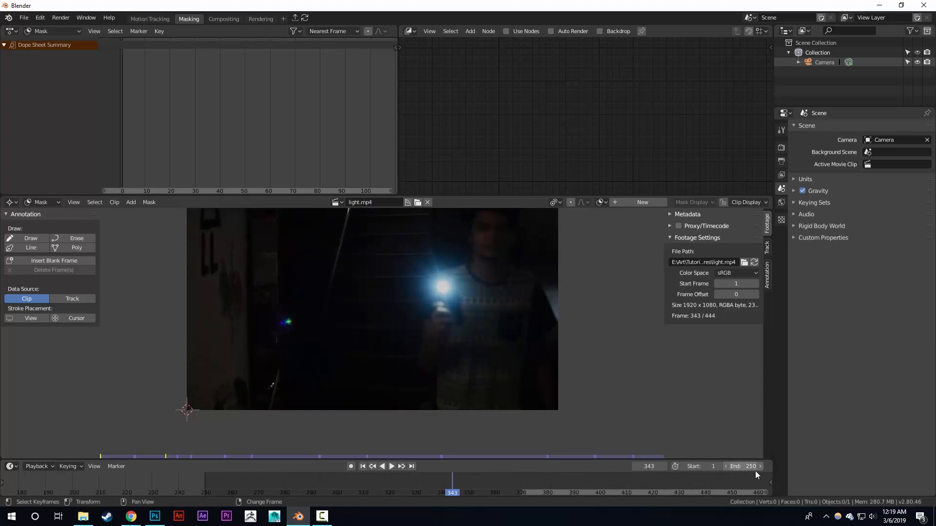
left_click(731, 467)
type("444")
key("Return")
- Check the footage around the end of the range and go to frame 251, with the flashlight in view
left_click(721, 479)
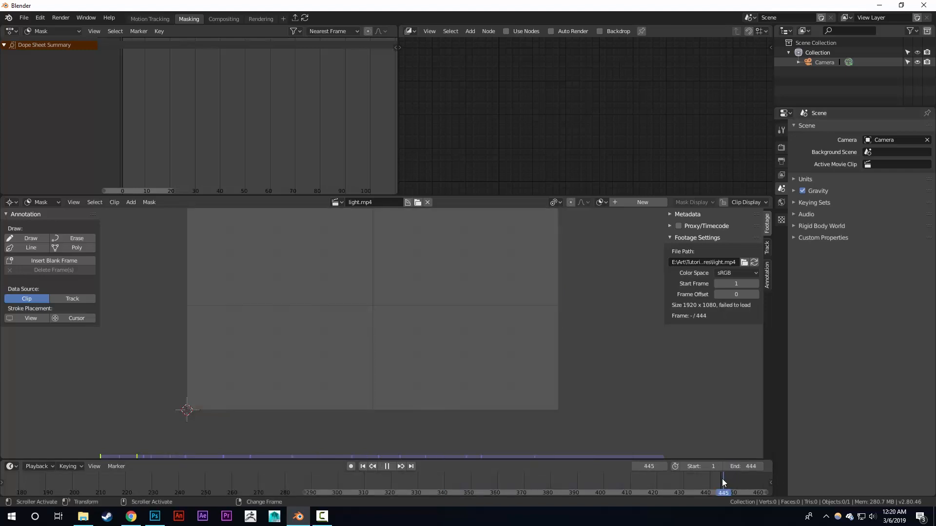
scroll(340, 487, "down", 5)
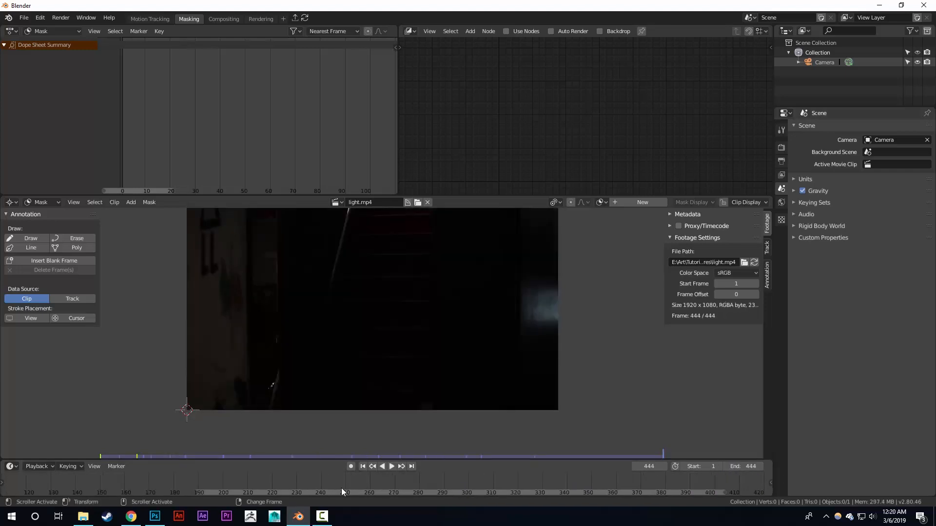
scroll(468, 478, "up", 2)
middle_click_drag(463, 480, 429, 478)
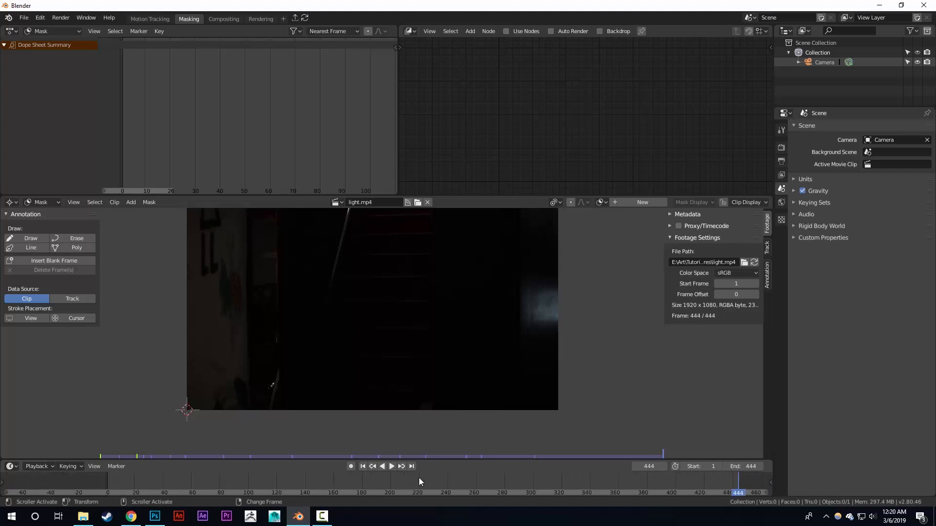
left_click_drag(576, 478, 422, 477)
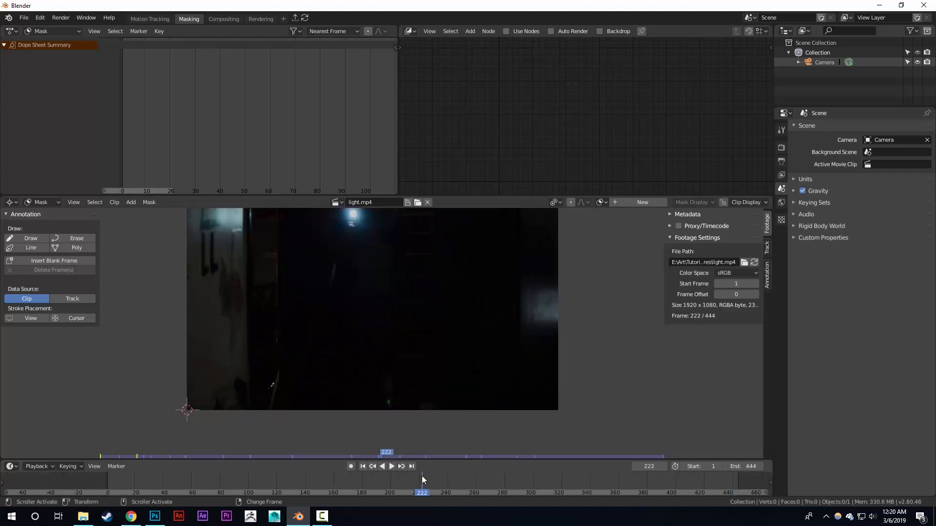
left_click(513, 478)
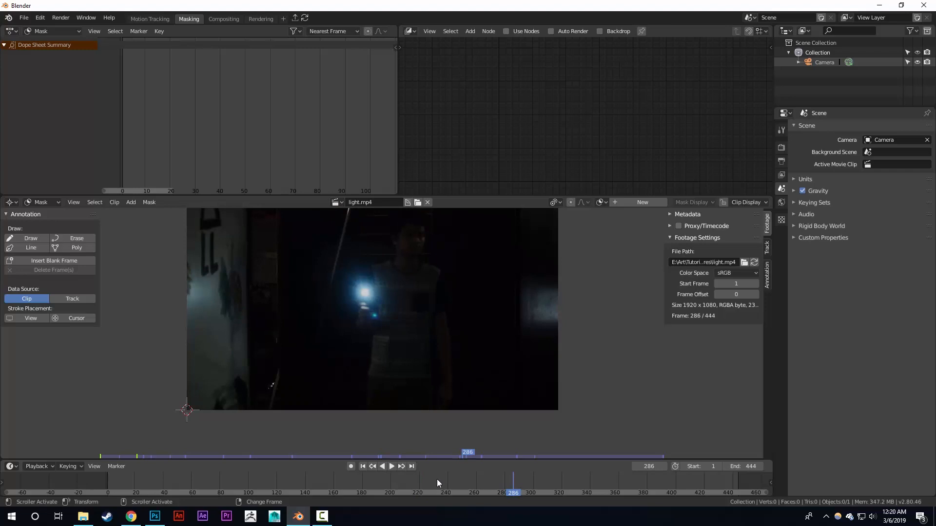
left_click(475, 478)
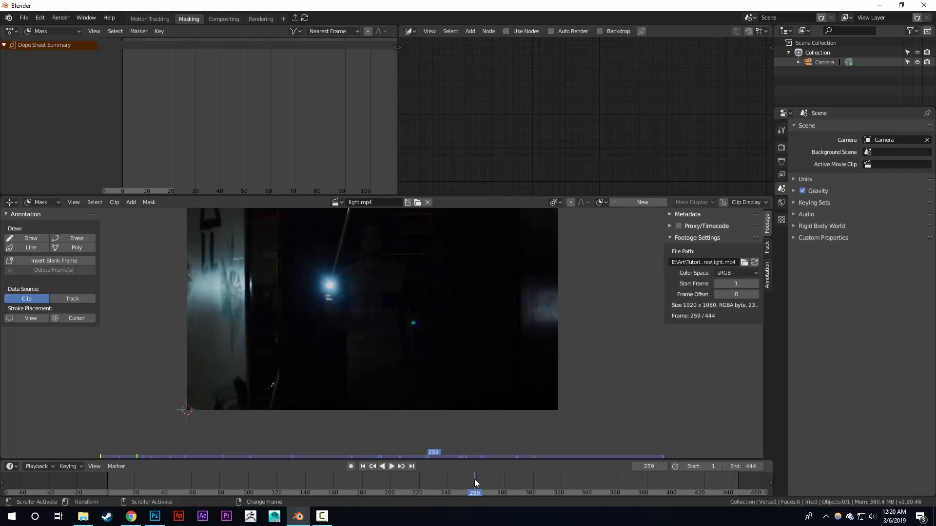
left_click(462, 482)
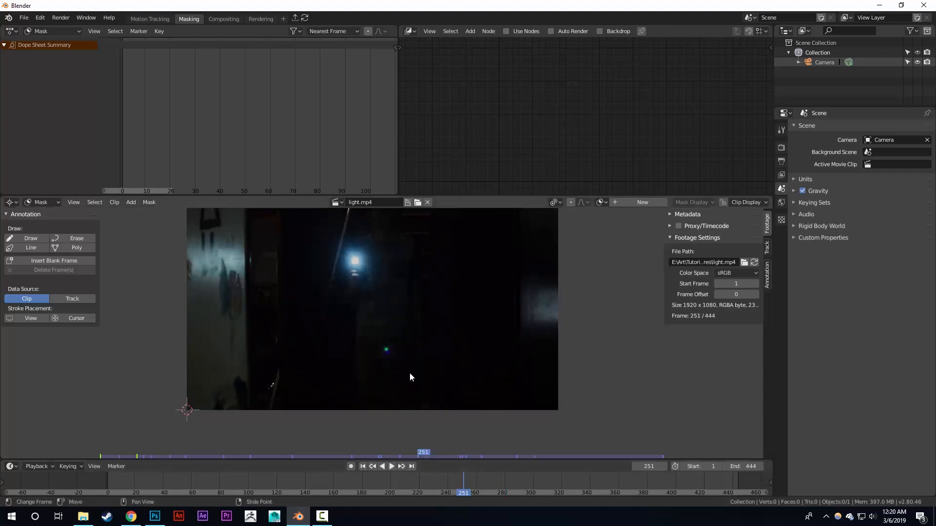
- Draw a closed, roughly circular four-point mask around the bright core of the flashlight
middle_click_drag(383, 285, 394, 298)
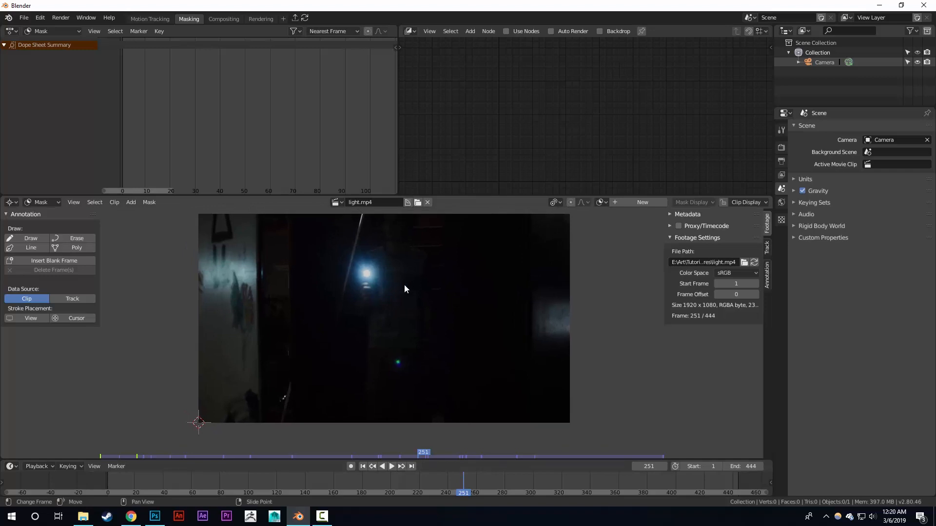
scroll(402, 282, "up", 5)
middle_click_drag(388, 279, 412, 375)
middle_click_drag(388, 296, 398, 333)
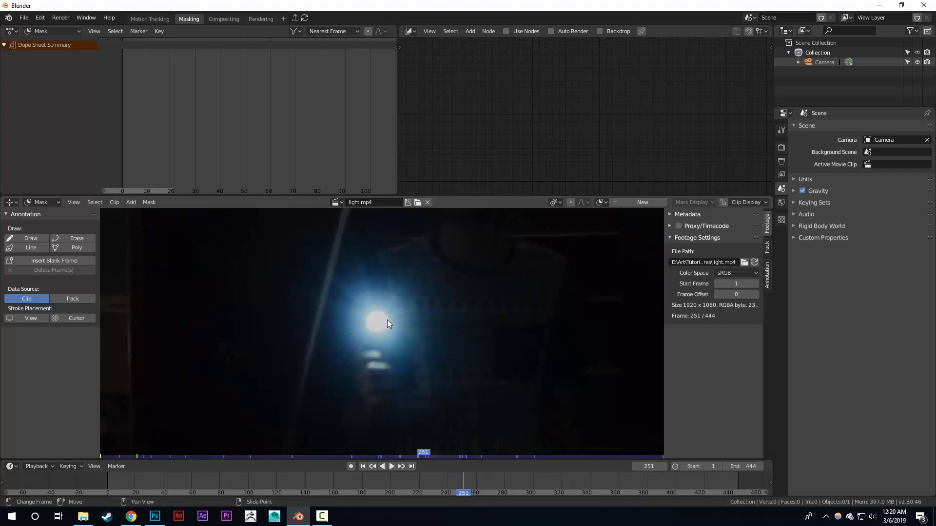
left_click(347, 321, "ctrl")
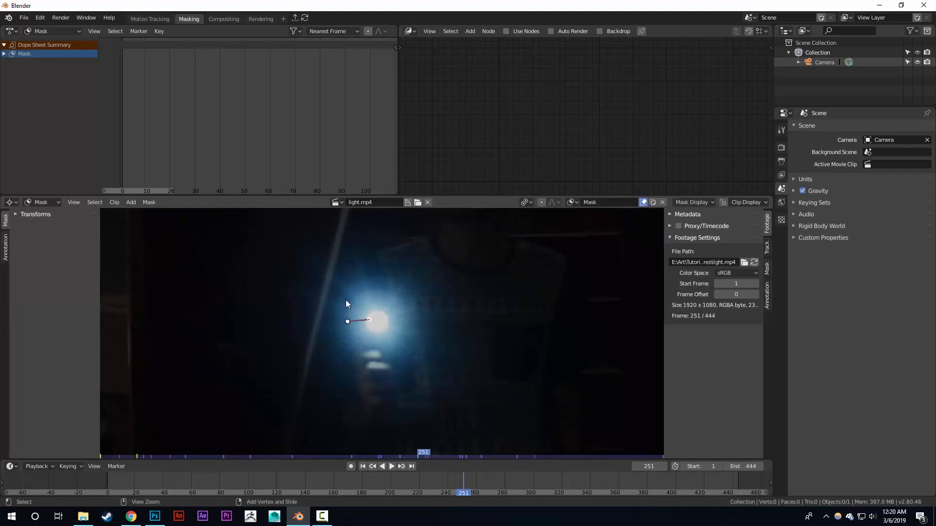
mouse_move(346, 300)
right_mouse_down("ctrl")
mouse_move(347, 286)
mouse_move(346, 296)
right_mouse_up("ctrl")
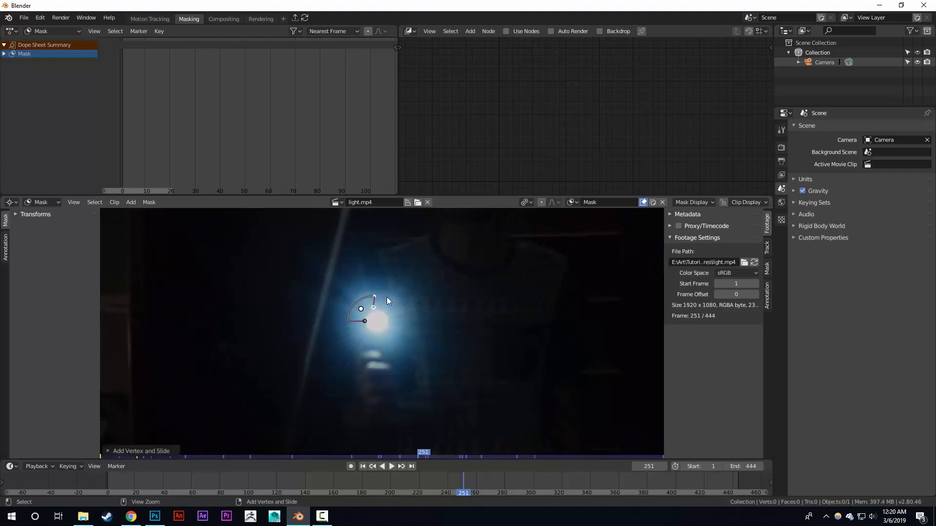
left_click(401, 321, "ctrl")
left_click(373, 347, "ctrl")
left_click(354, 322, "ctrl")
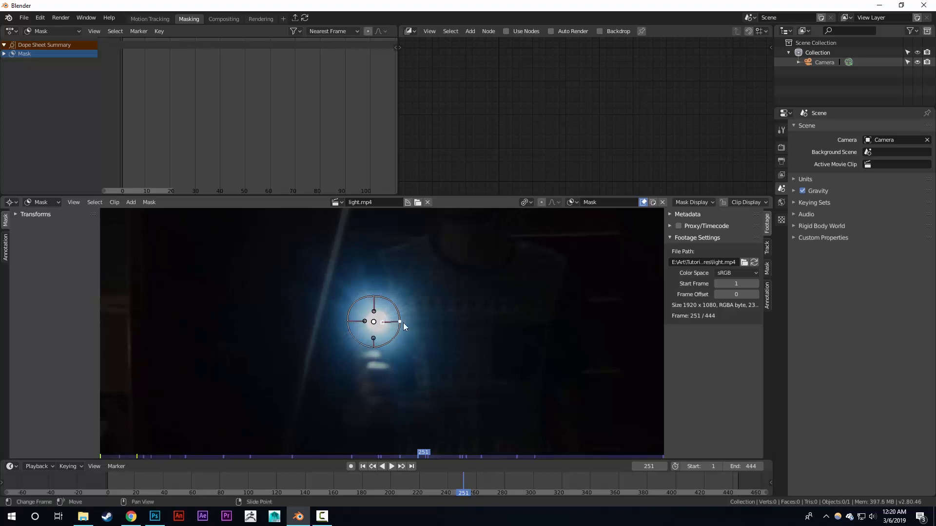
- Move the mask's upper and left control points slightly to round out the circle around the light
left_click(371, 296)
key("g")
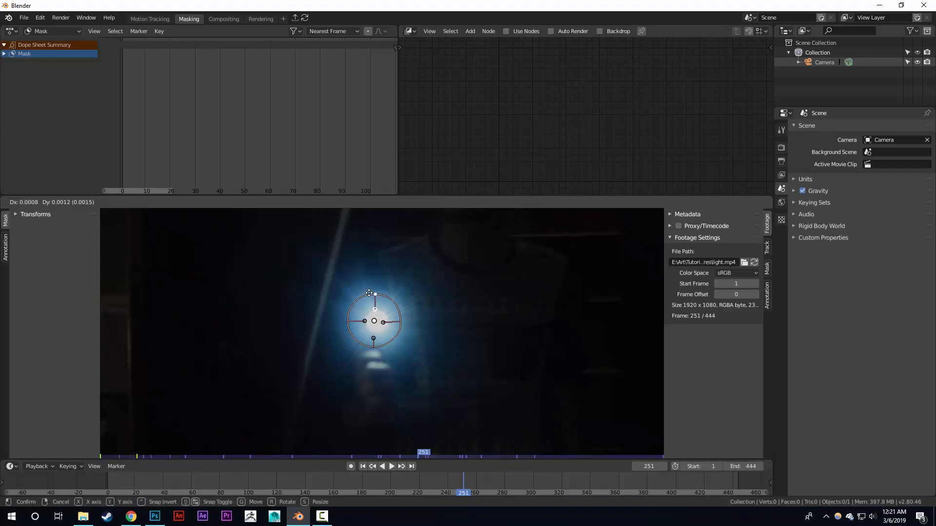
left_click(368, 294)
left_click(345, 321)
key("g")
left_click(345, 323)
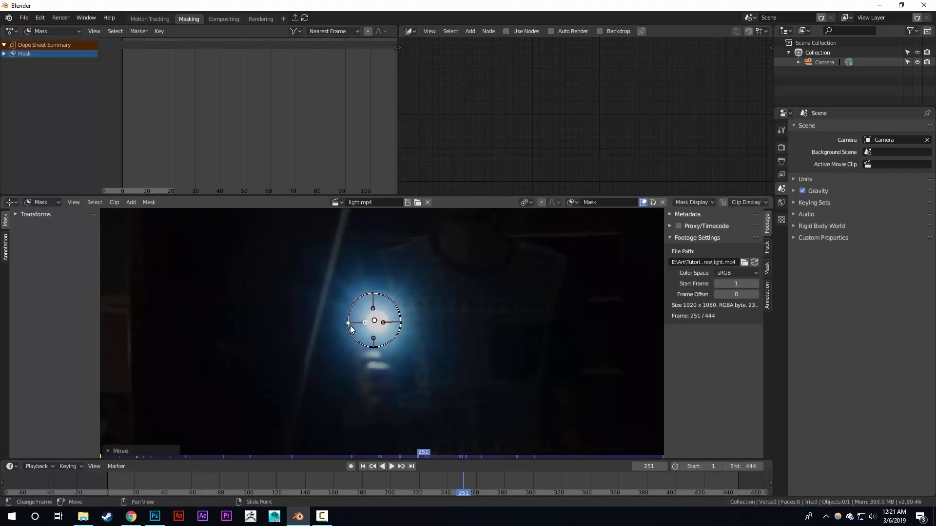
- Select the mask's lower control point and examine how the circle fits around the flashlight, close up and in the full frame
left_click(374, 342)
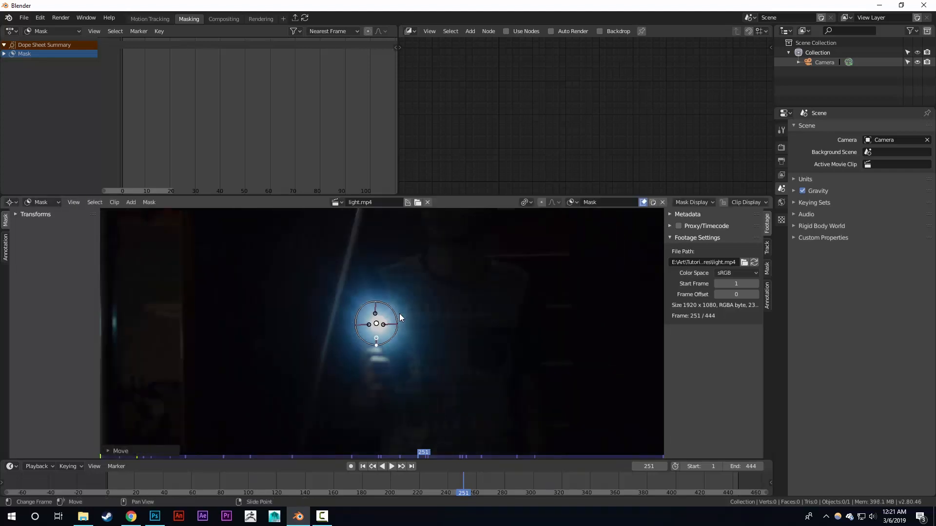
scroll(375, 320, "down", 3)
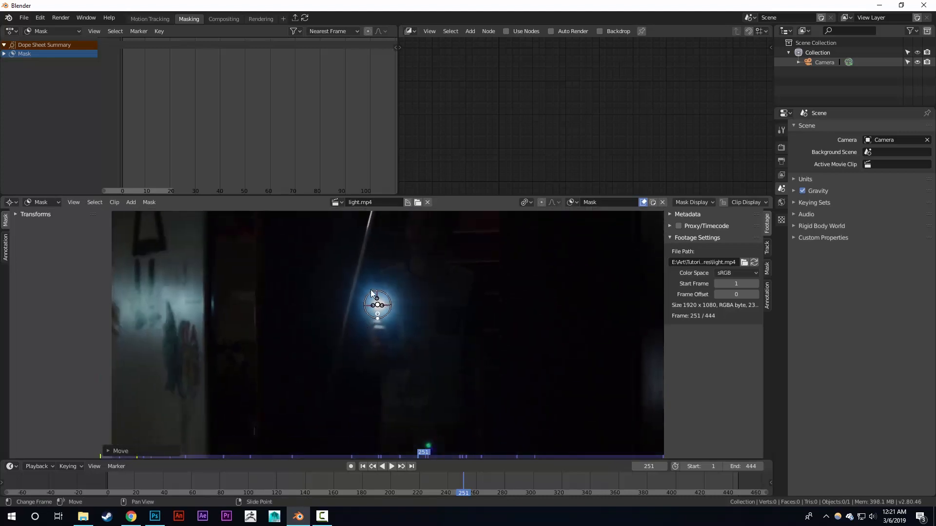
scroll(385, 317, "up", 5)
middle_click_drag(335, 268, 332, 305)
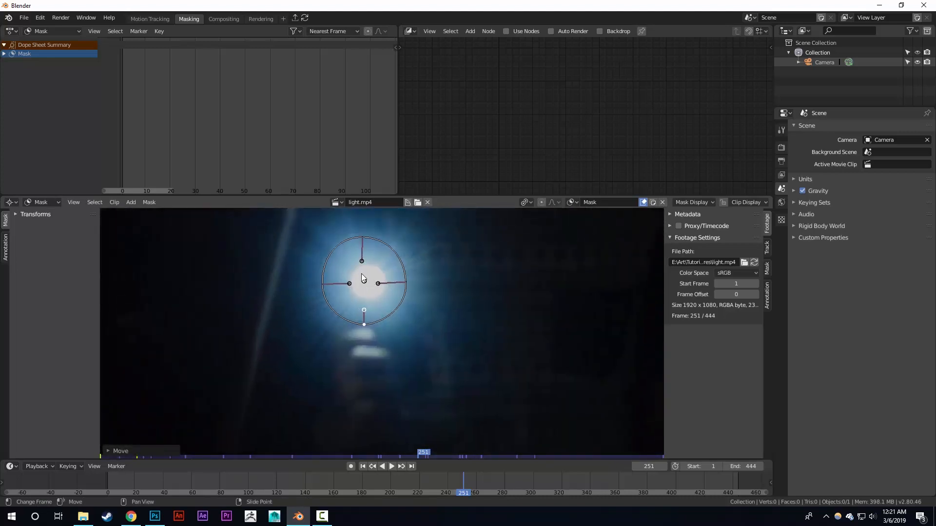
scroll(396, 308, "down", 4)
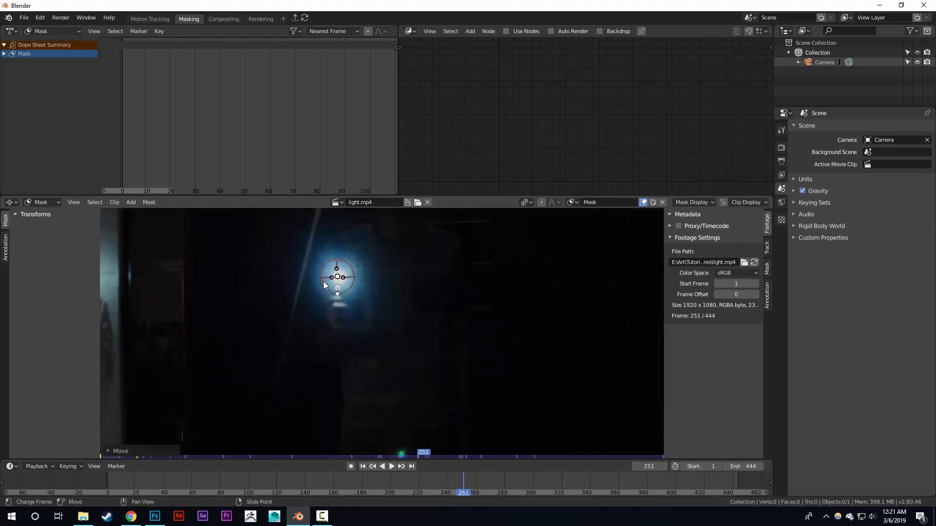
scroll(338, 286, "up", 1)
middle_click_drag(323, 283, 355, 306)
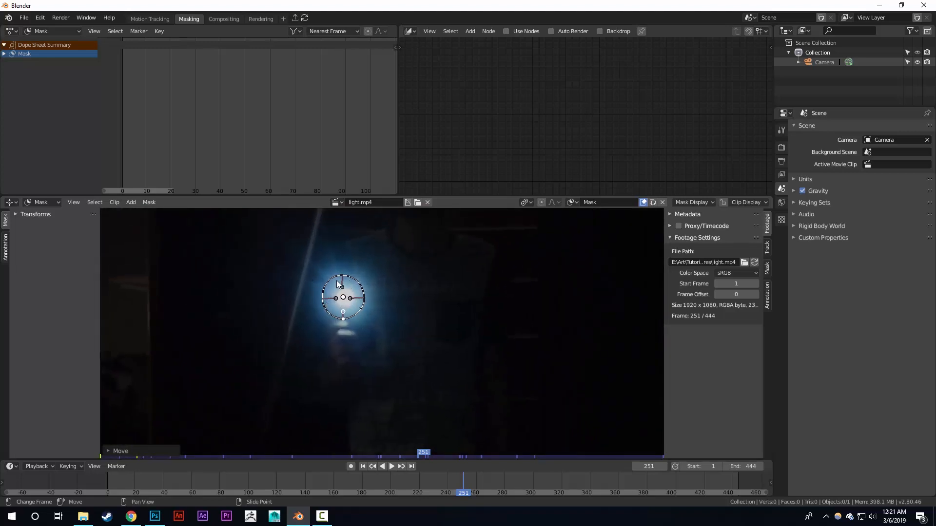
scroll(371, 310, "down", 2)
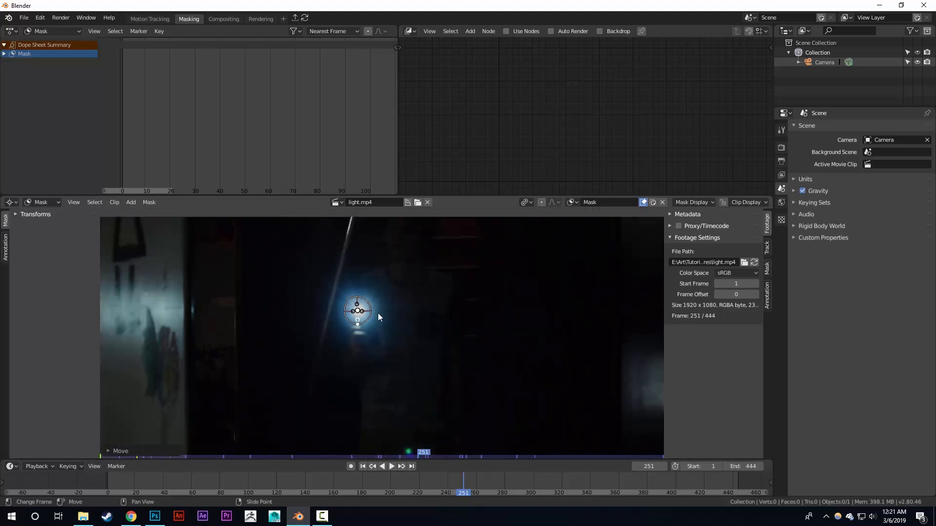
scroll(370, 327, "up", 2)
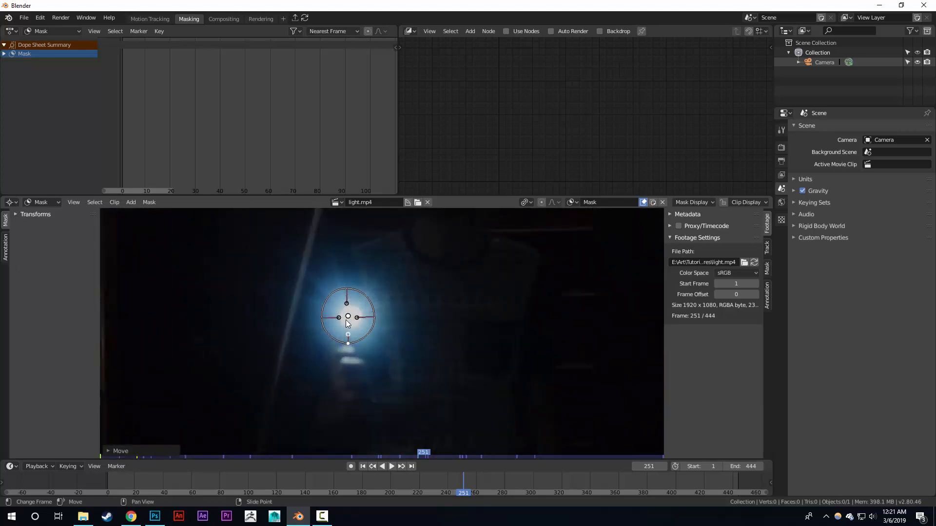
scroll(370, 318, "down", 4)
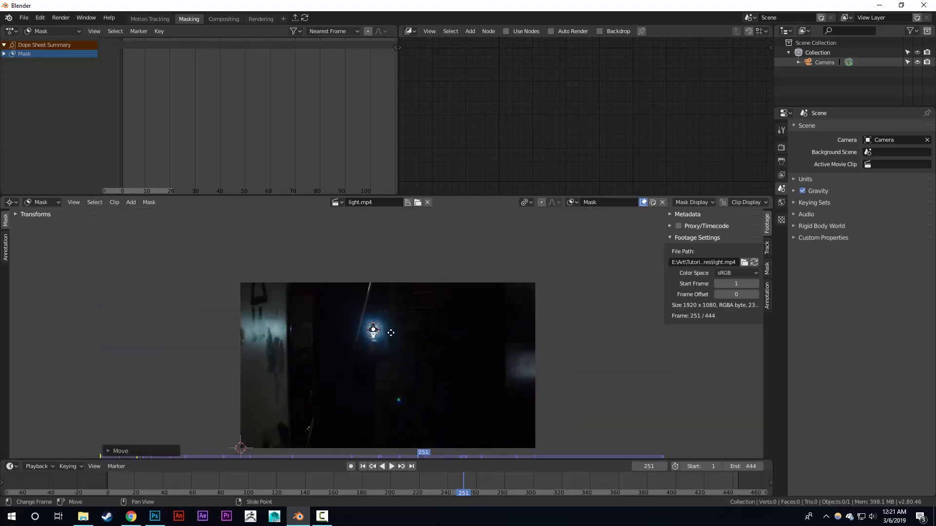
middle_click_drag(394, 317, 406, 337)
scroll(403, 323, "up", 1)
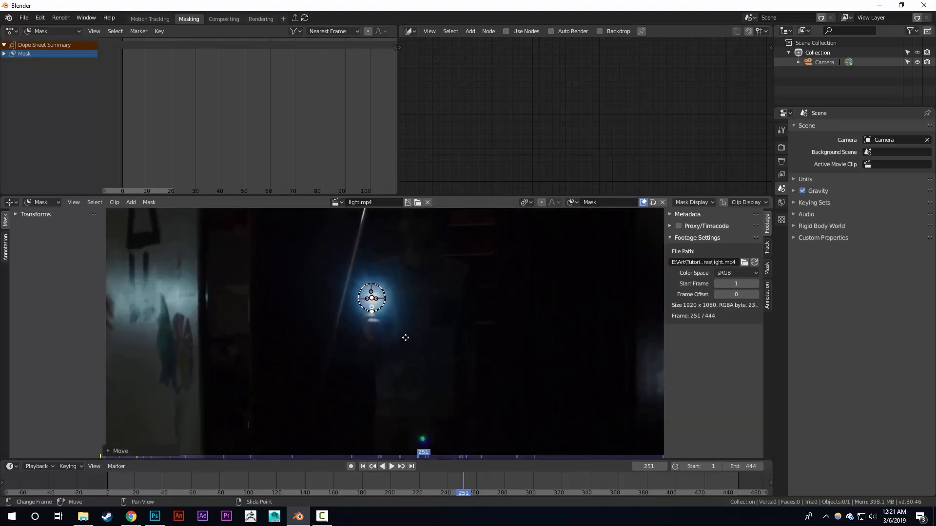
- Turn on automatic keyframing and select all of the mask's control points around the flashlight
left_click(351, 468)
scroll(392, 301, "up", 1)
middle_click_drag(392, 300, 392, 311)
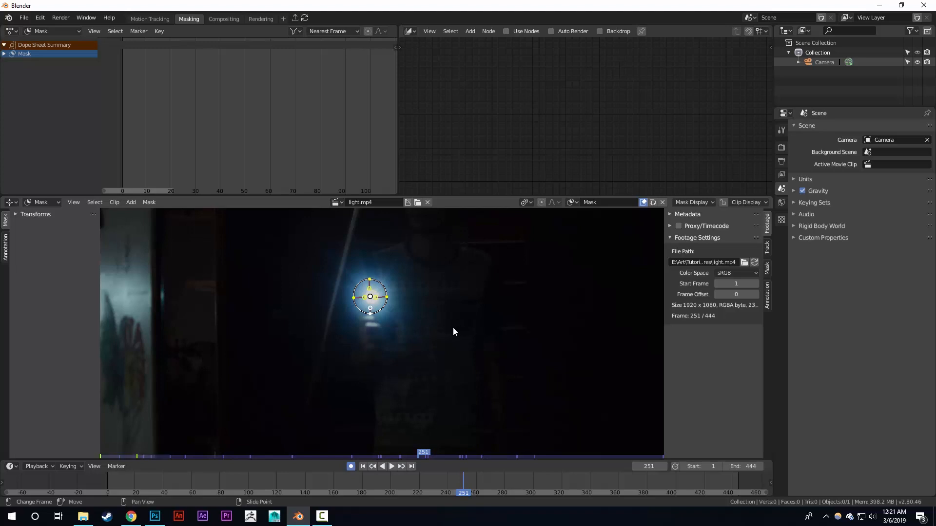
key("b")
left_click_drag(463, 352, 294, 238)
left_click(365, 278)
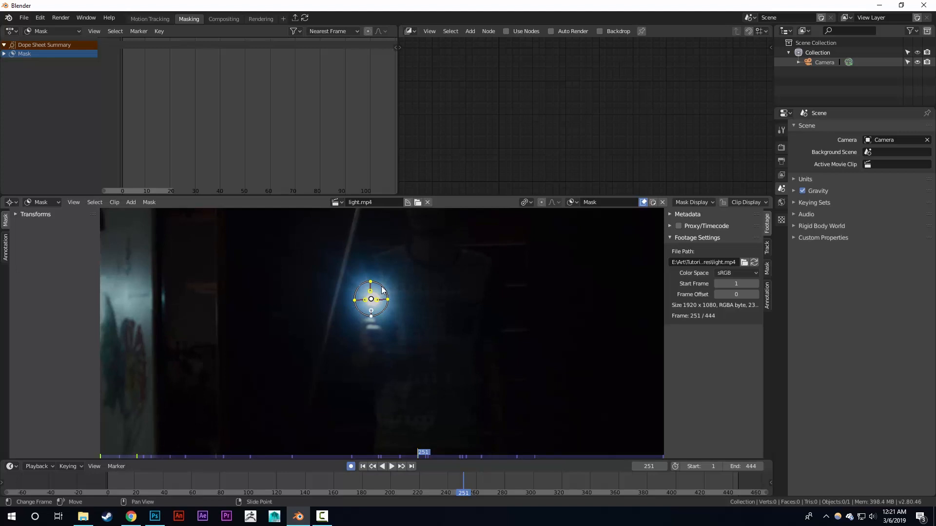
middle_click_drag(462, 404, 466, 421)
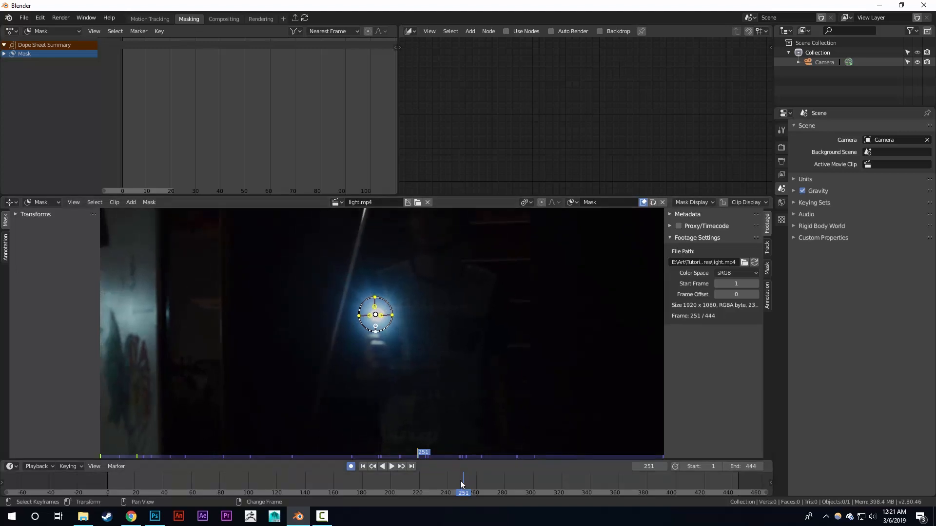
- Keyframe the mask's position by moving the whole circle onto the light at frames 244 and 233
left_click_drag(460, 481, 453, 479)
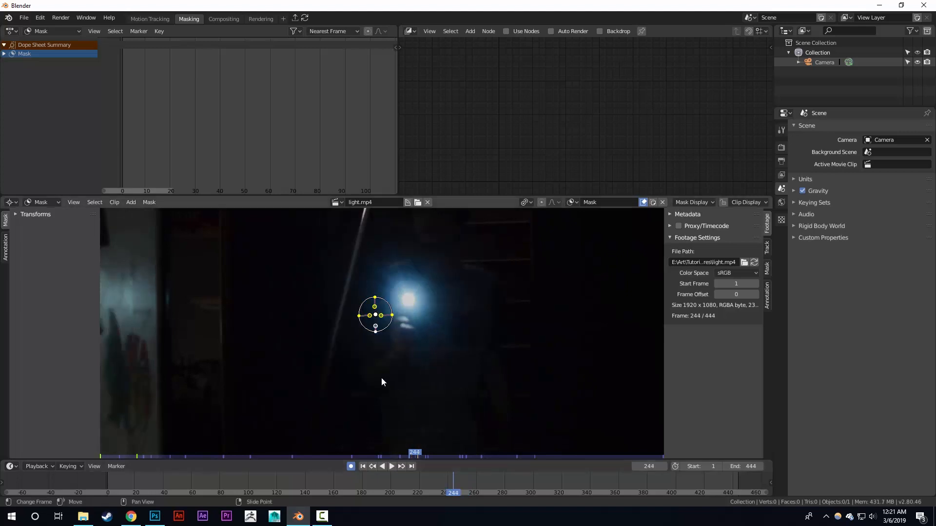
key("g")
left_click(413, 368)
left_click(438, 482)
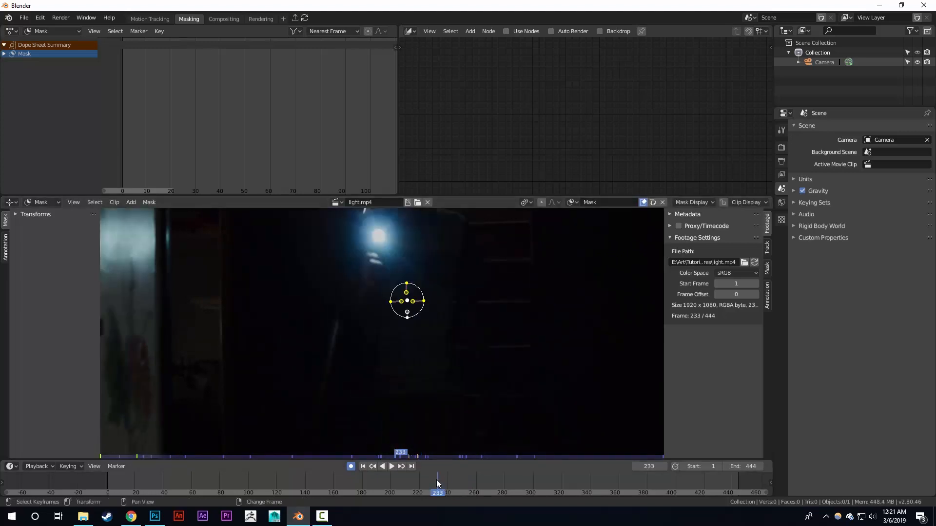
left_click_drag(390, 319, 361, 254)
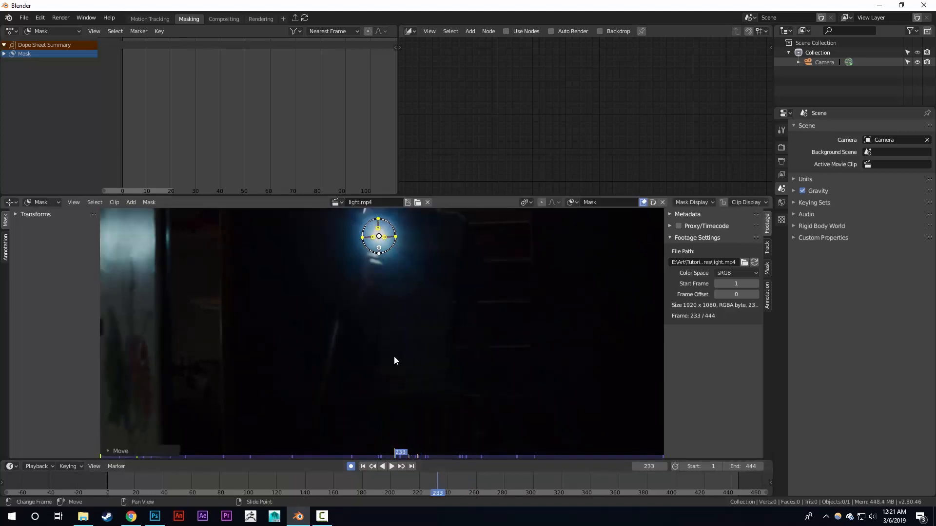
- Move the mask onto the flashlight near the footage's upper edge at frames 226 and 220
left_click(428, 482)
middle_click_drag(370, 320, 388, 344)
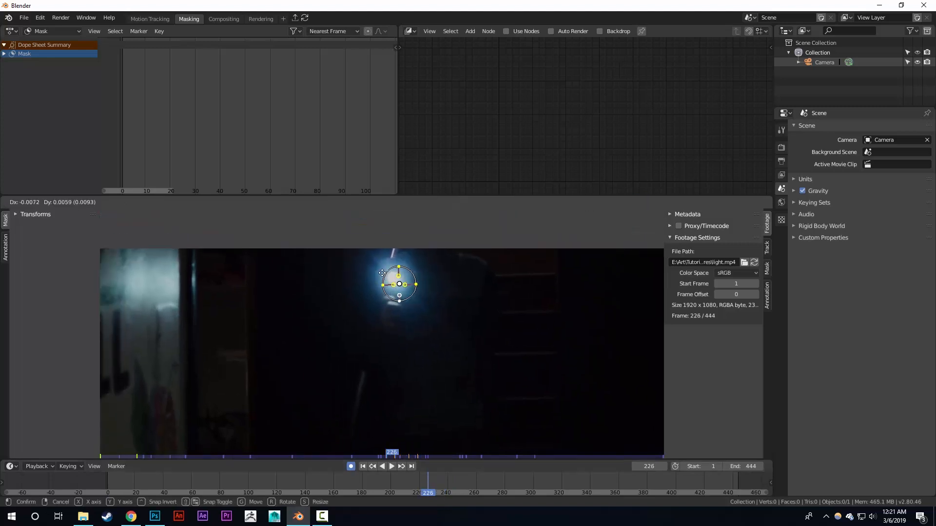
key("g")
left_click(382, 273)
left_click(419, 485)
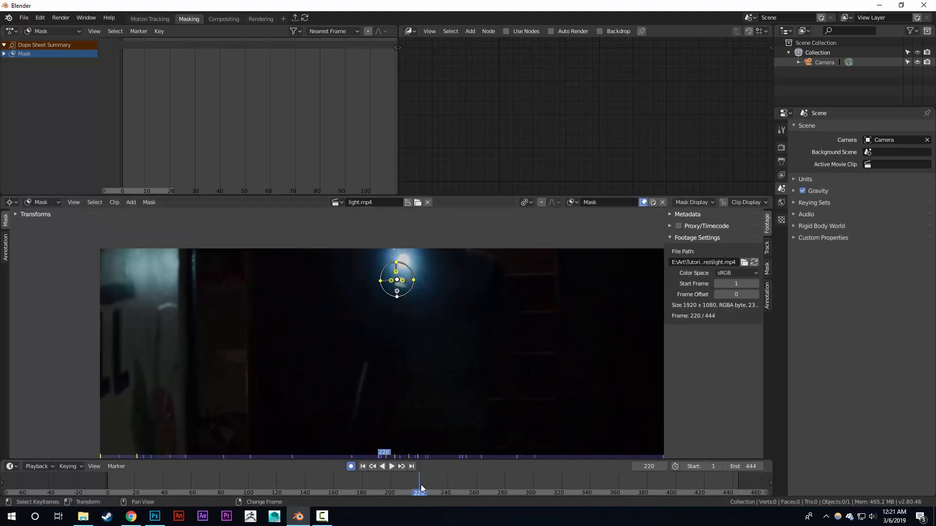
key("g")
left_click(398, 296)
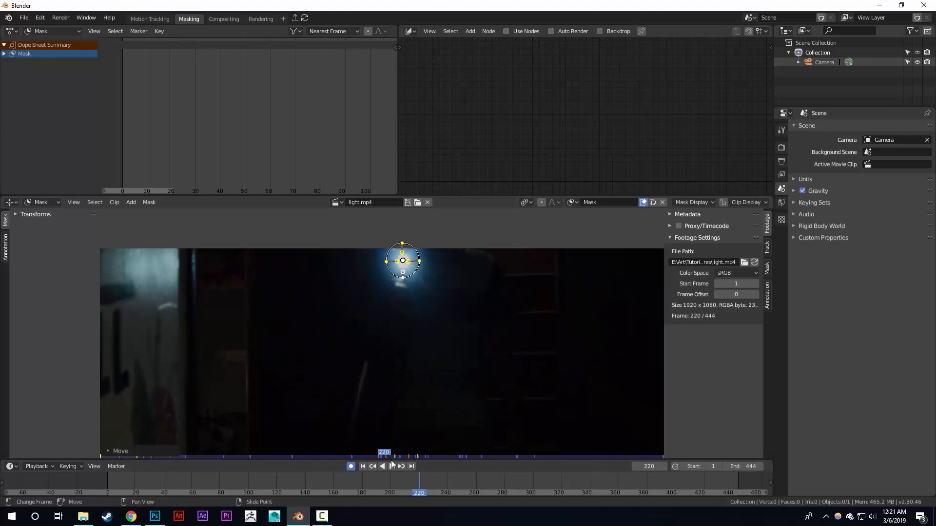
- Reposition the mask circle over the light at frames 213 and 207
left_click(409, 482)
key("g")
left_click(408, 295)
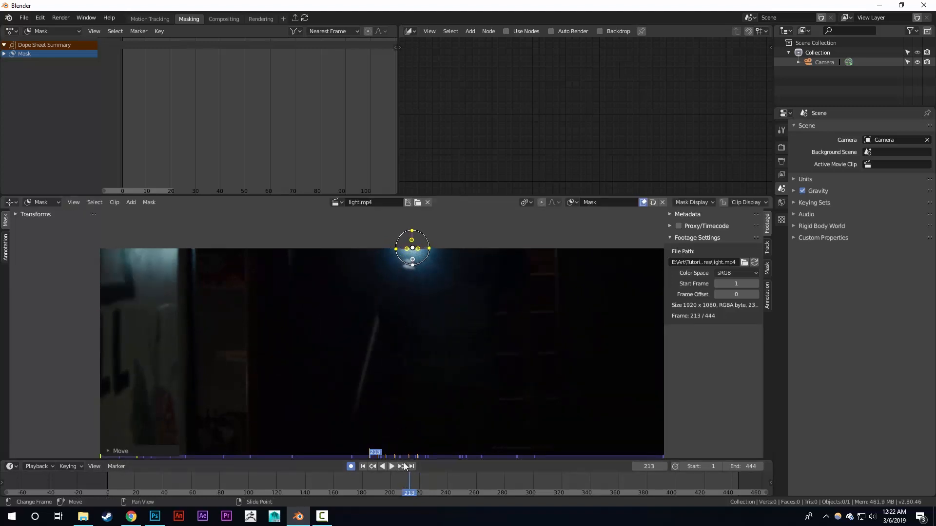
left_click(401, 481)
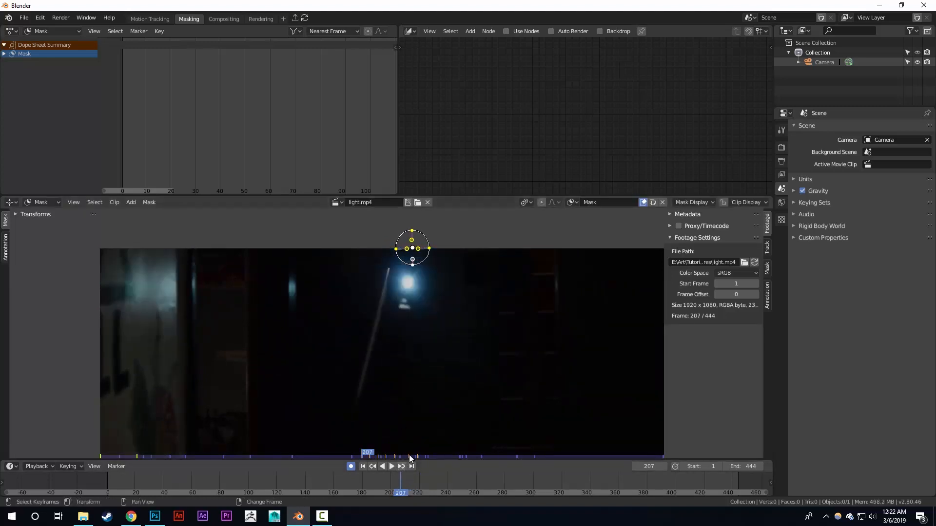
key("g")
left_click(384, 291)
middle_click_drag(389, 414, 420, 369)
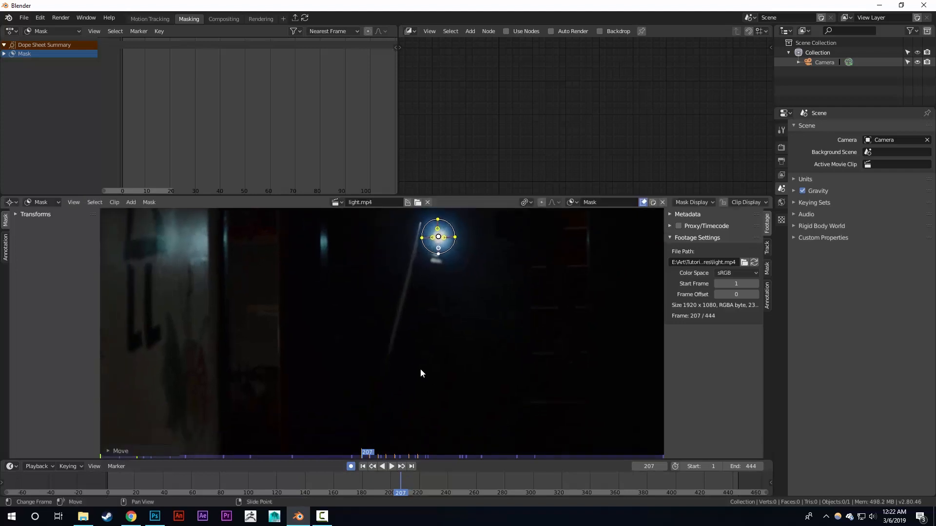
- Shift the mask to follow the flashlight at frames 202 and 195
left_click(393, 482)
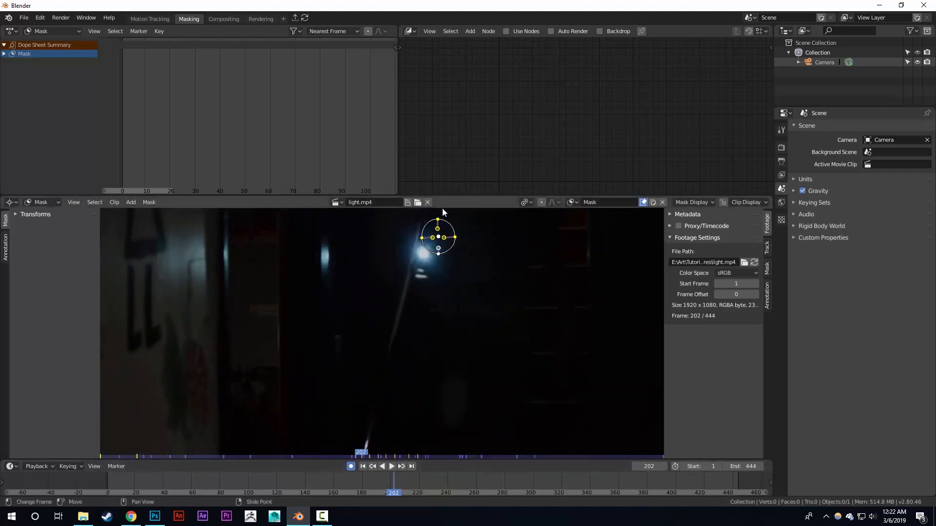
key("g")
left_click(408, 328)
middle_click_drag(408, 328, 418, 352)
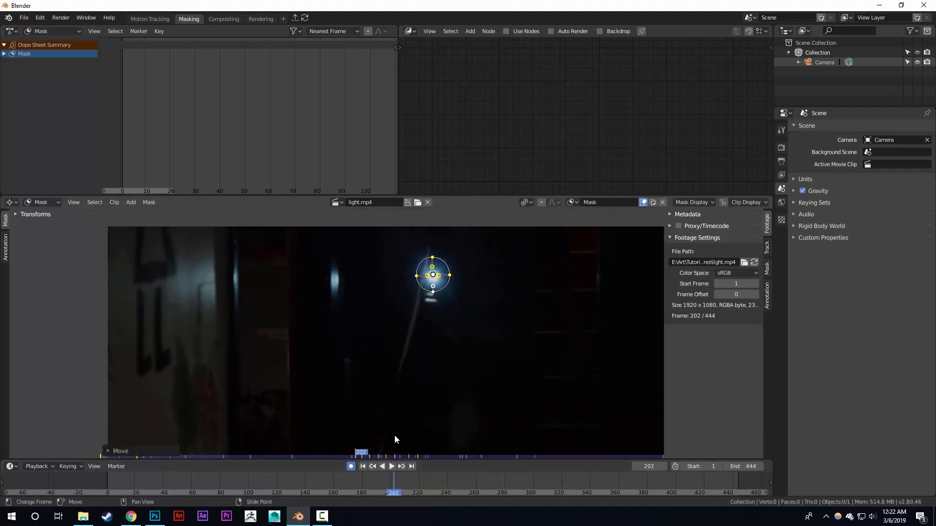
left_click(384, 481)
key("g")
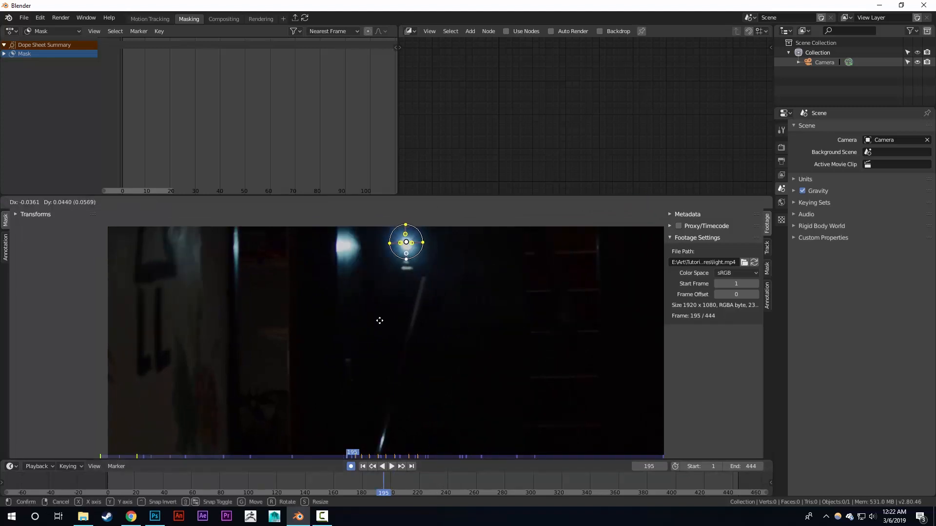
left_click(378, 319)
- Check the mask at frame 190 and move it onto the light at frame 185
left_click(377, 479)
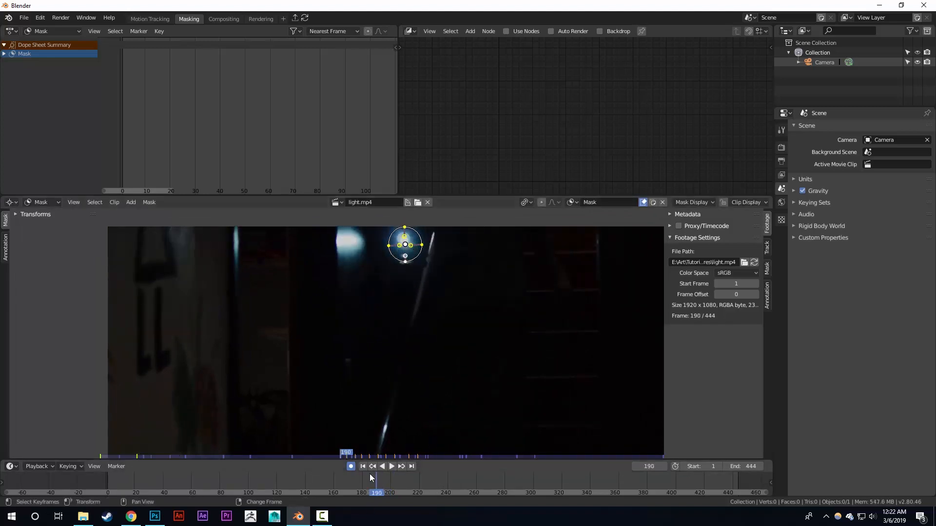
left_click(368, 483)
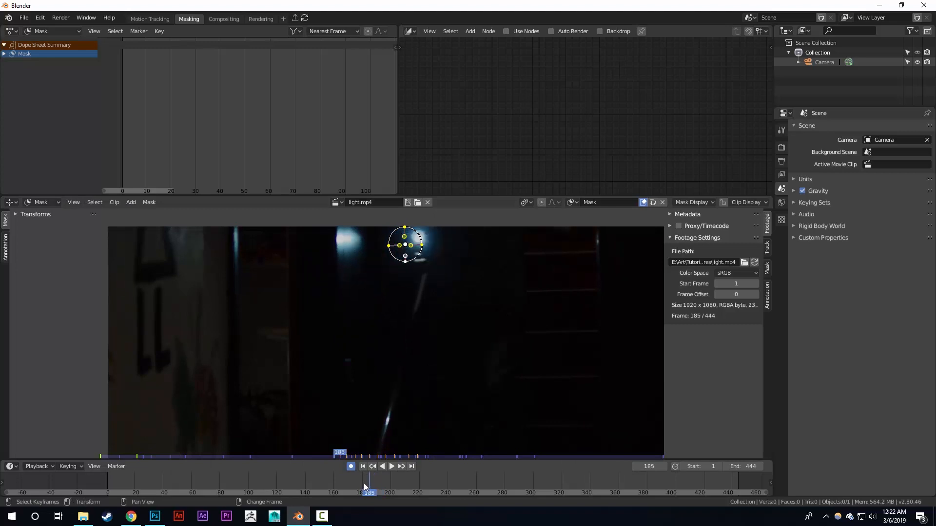
key("g")
left_click(386, 264)
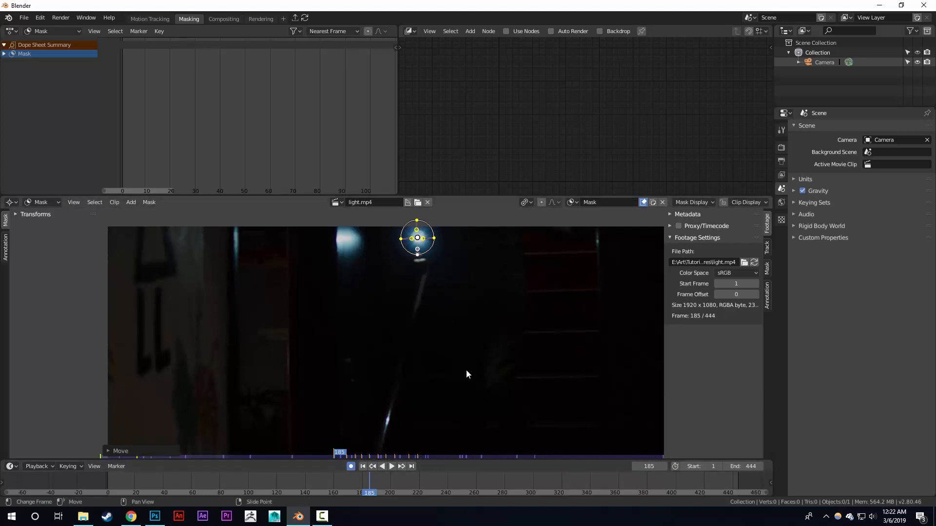
middle_click_drag(466, 371, 460, 358)
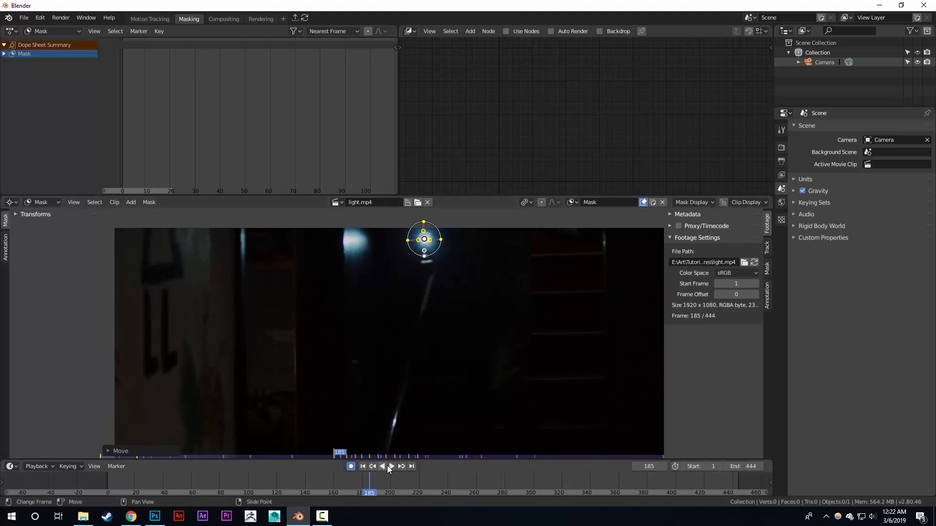
left_click(376, 480)
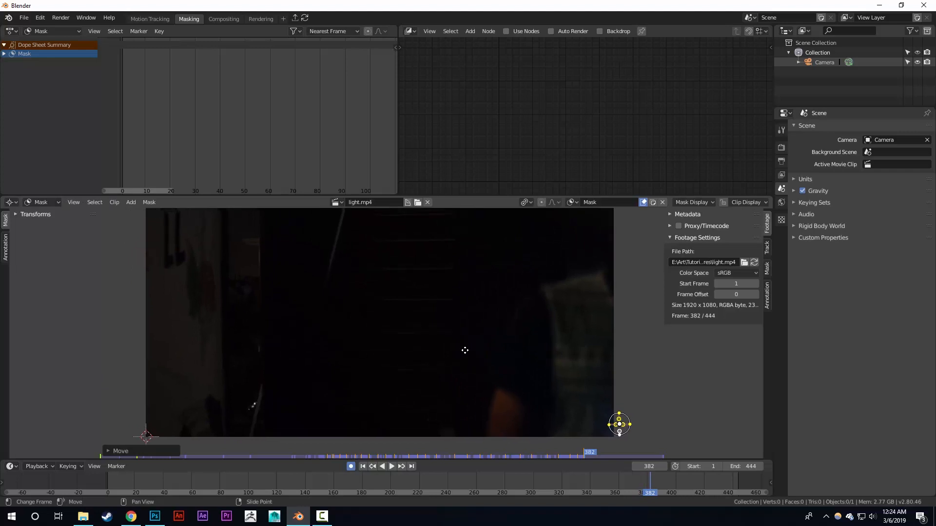
- Play back and scrub through the footage to frame 382 to check how the animated mask follows the flashlight
middle_click_drag(464, 349, 500, 367)
scroll(500, 370, "down", 1)
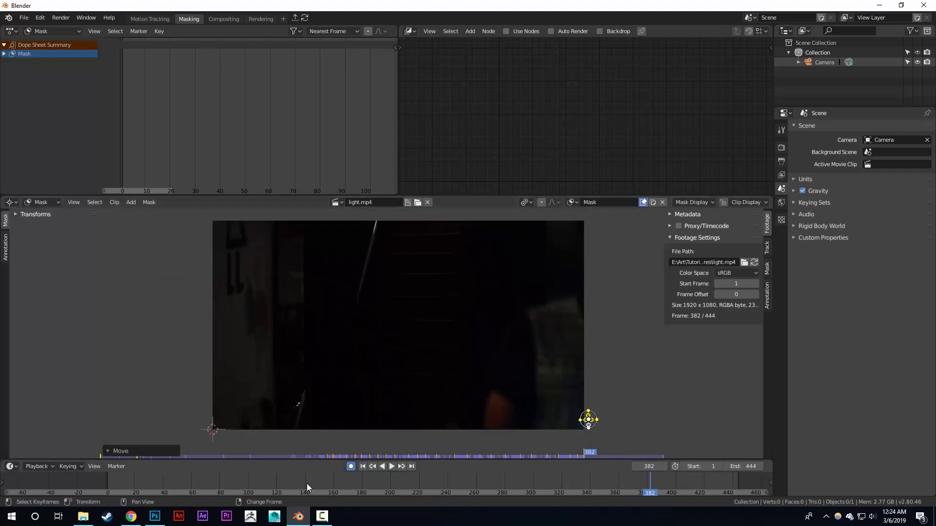
right_click(327, 456)
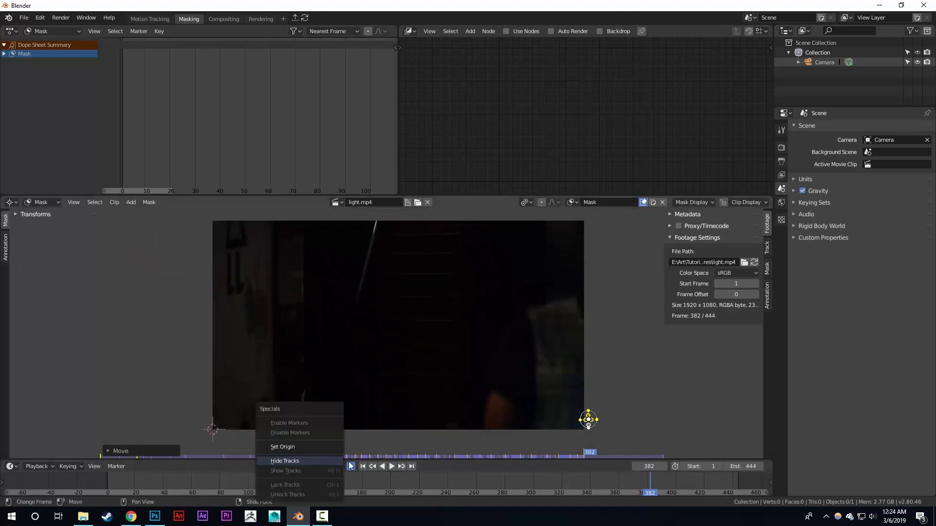
left_click(330, 482)
key("space")
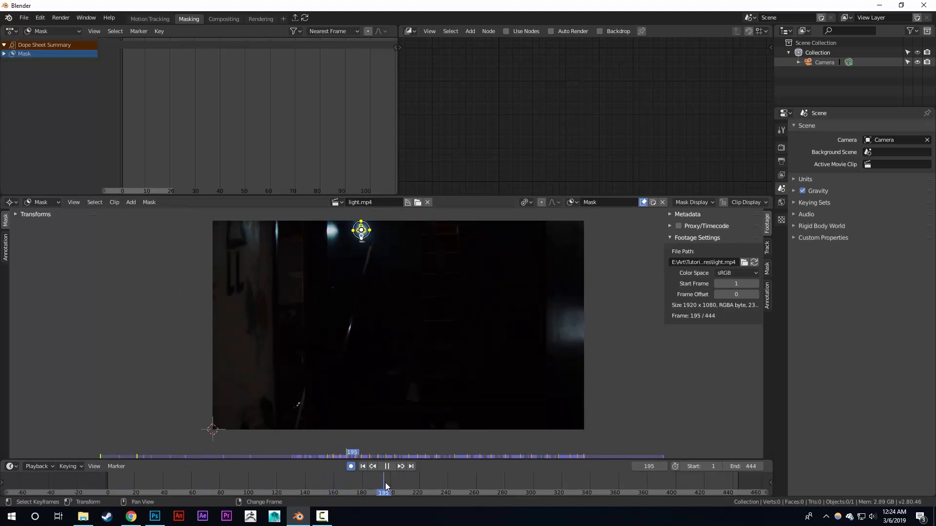
left_click(575, 485)
left_click_drag(586, 487, 649, 481)
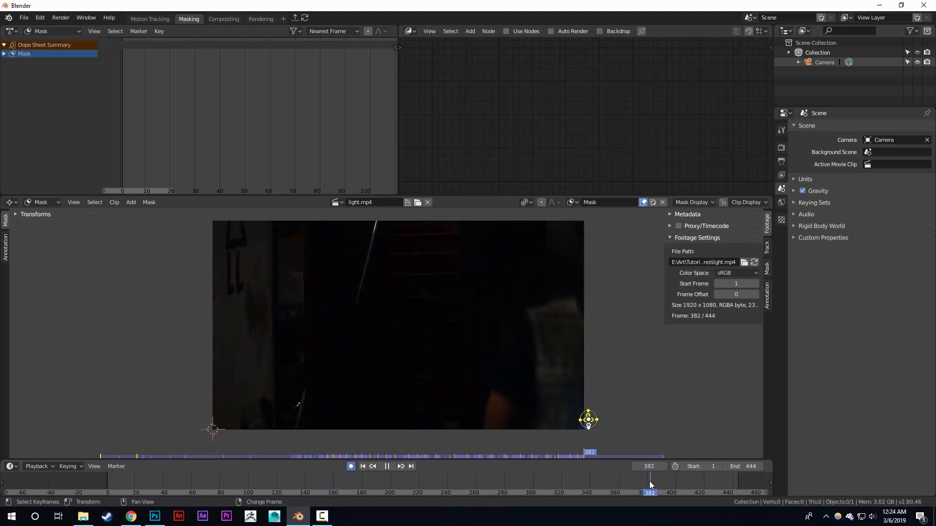
key("space")
- Step back to frame 380 and examine the mask where the light leaves the footage's lower-right corner
middle_click_drag(516, 345, 552, 374)
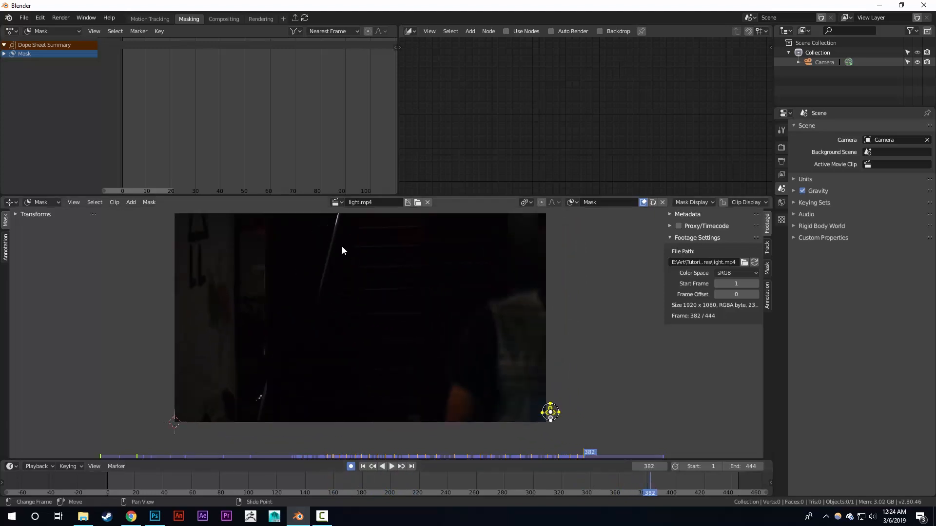
scroll(432, 333, "up", 1)
middle_click_drag(434, 334, 434, 337)
scroll(577, 374, "down", 1)
scroll(564, 384, "up", 2)
middle_click_drag(561, 381, 516, 351)
key("Left")
key("Left")
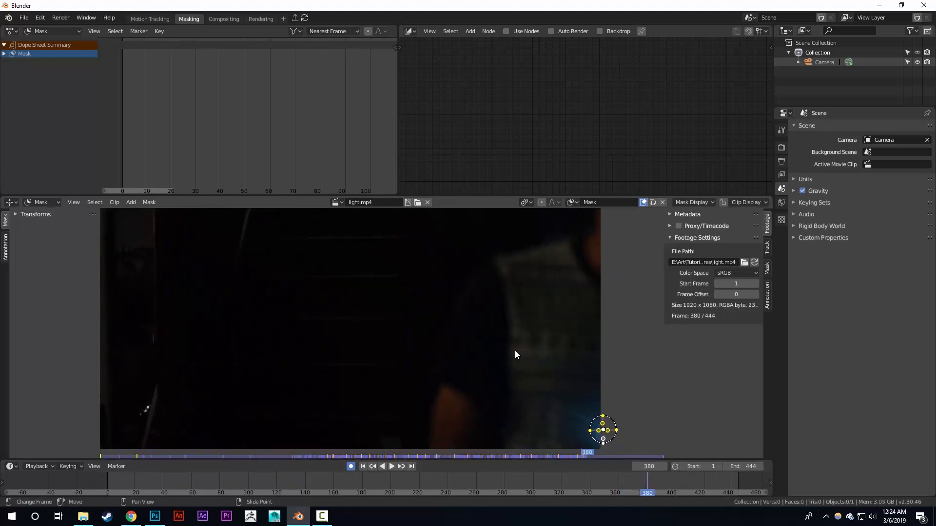
- Go back to frame 367 and move the mask onto the flashlight's bright centre
key("Left")
key("Left")
key("Left")
key("Left")
key("Left")
key("Left")
key("Left")
key("Left")
key("Left")
key("Left")
key("Left")
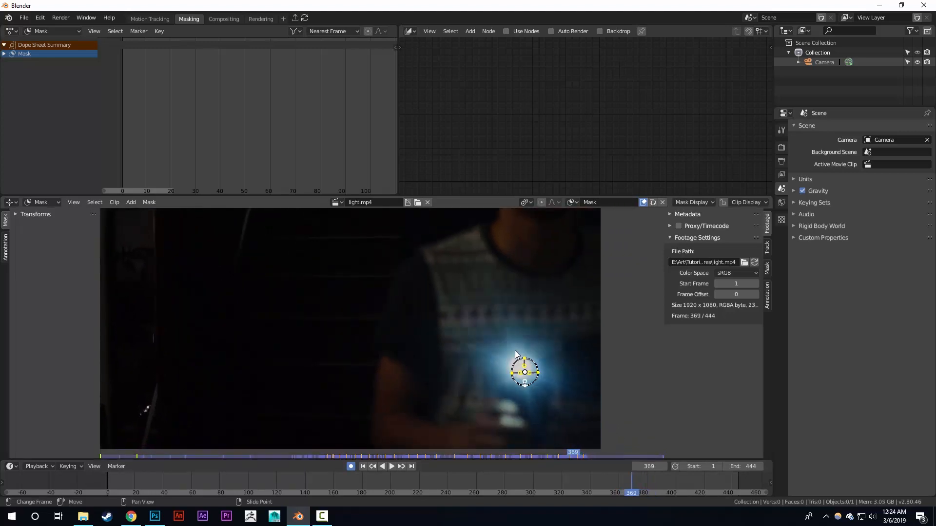
key("Left")
key("Left")
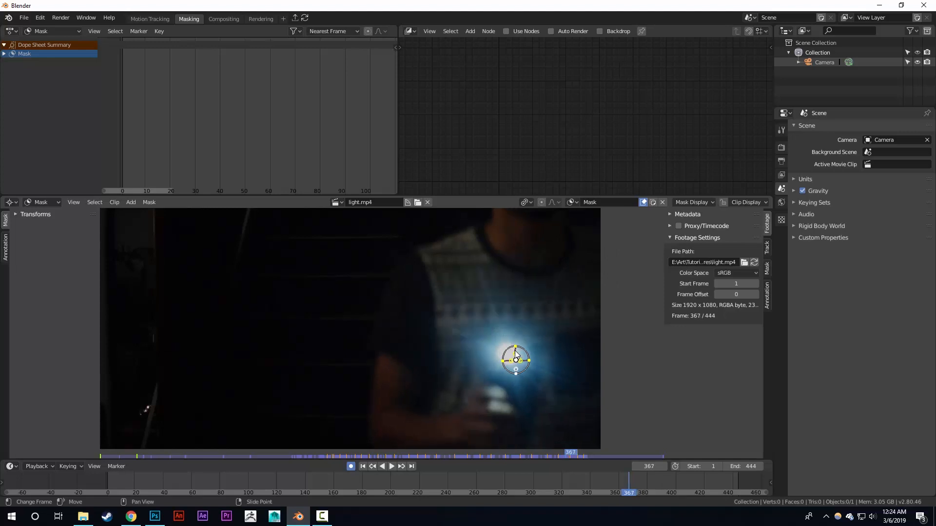
key("g")
left_click(511, 363)
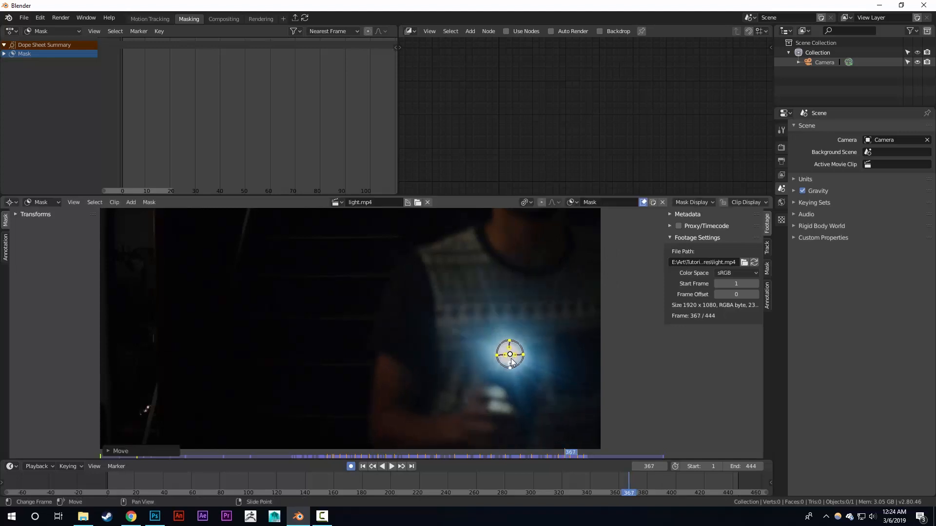
- Go back to frame 359 and shift the mask slightly to recentre it on the light
key("Left")
key("Left")
key("Left")
key("Left")
key("Left")
key("Left")
key("Left")
key("Left")
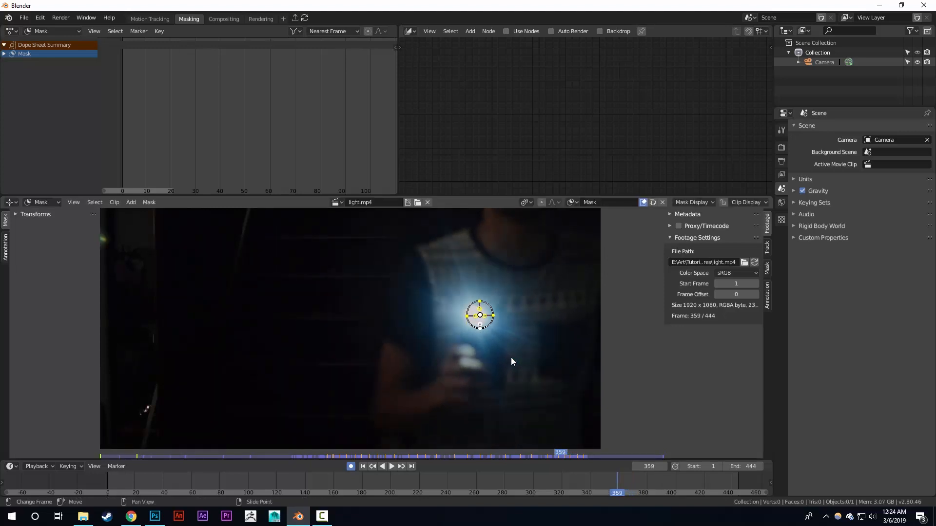
key("g")
left_click(497, 316)
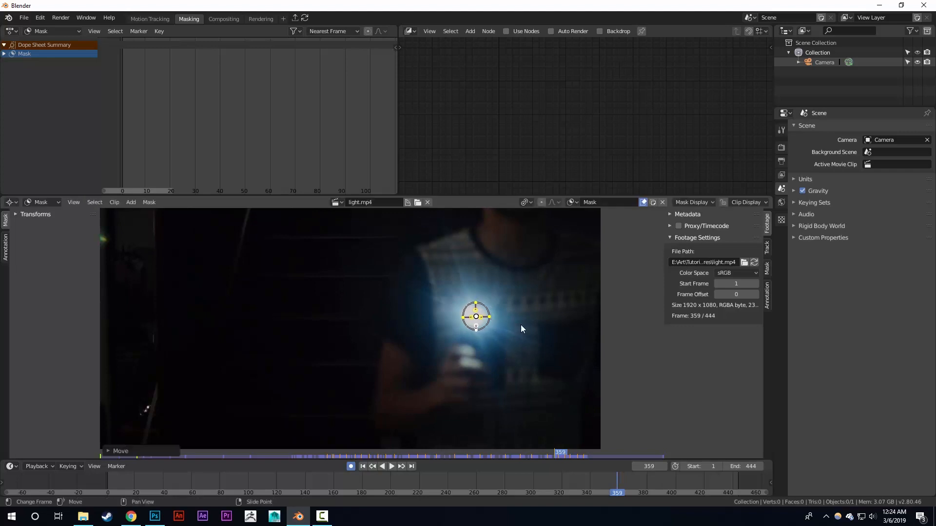
- Align the mask with the flashlight at frame 350
key("Left")
key("Left")
key("Left")
key("Left")
key("Left")
key("Left")
key("Left")
key("Left")
key("Left")
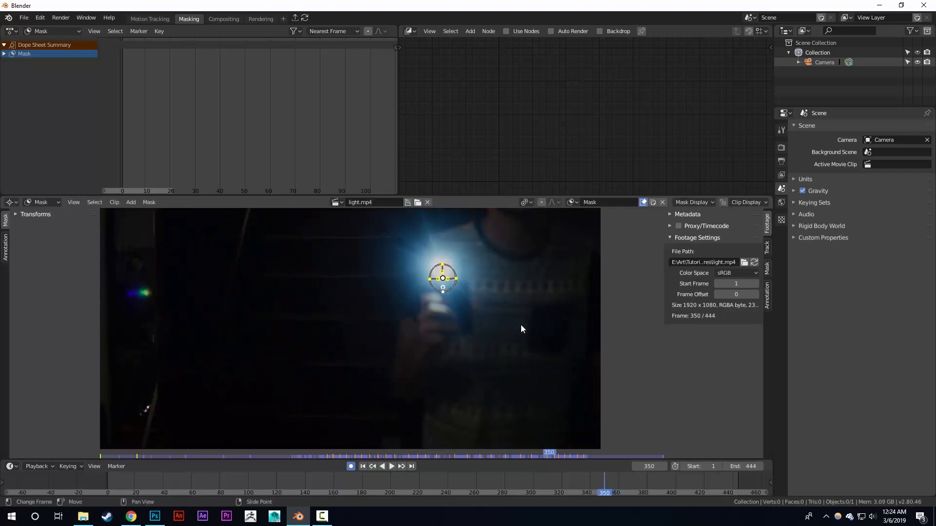
key("g")
left_click(447, 296)
middle_click_drag(448, 297, 504, 347)
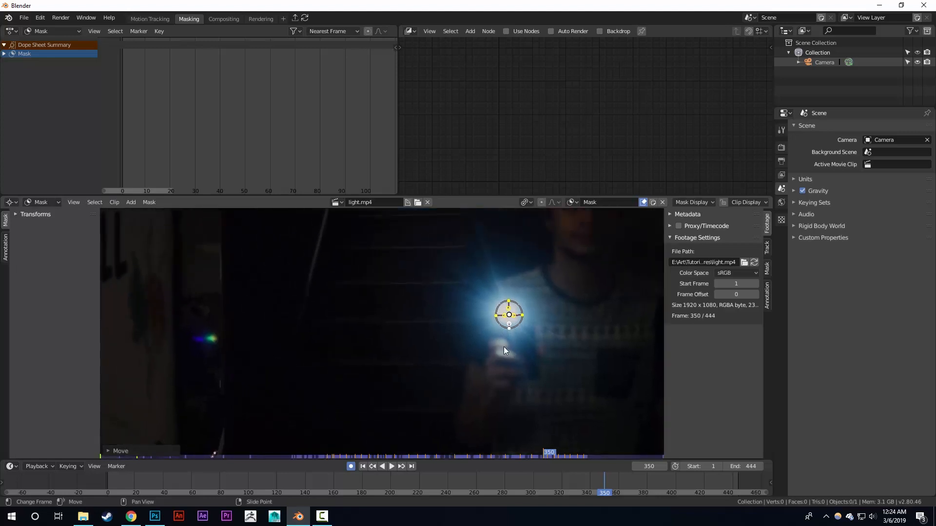
- Raise the mask slightly at frame 343 so it sits over the light
key("Left")
key("Left")
key("Left")
key("Left")
key("Left")
key("Left")
key("Left")
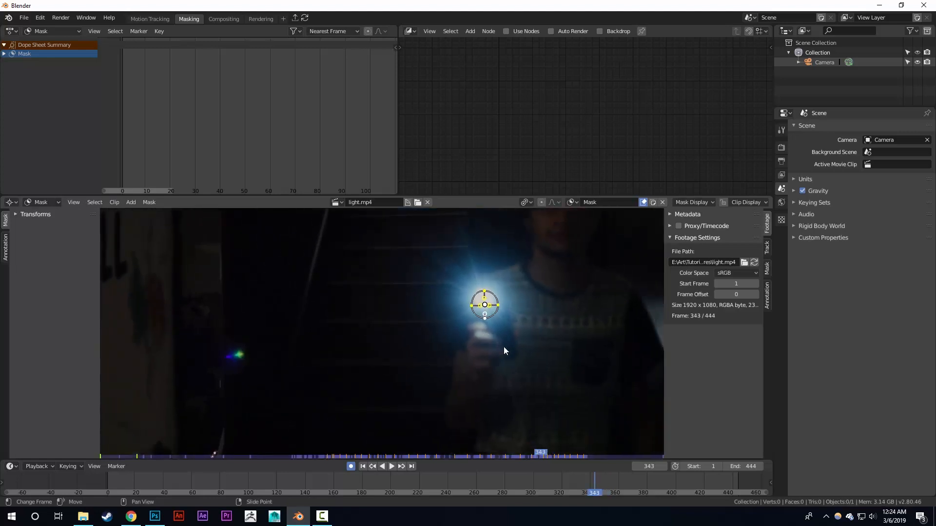
key("g")
left_click(455, 309)
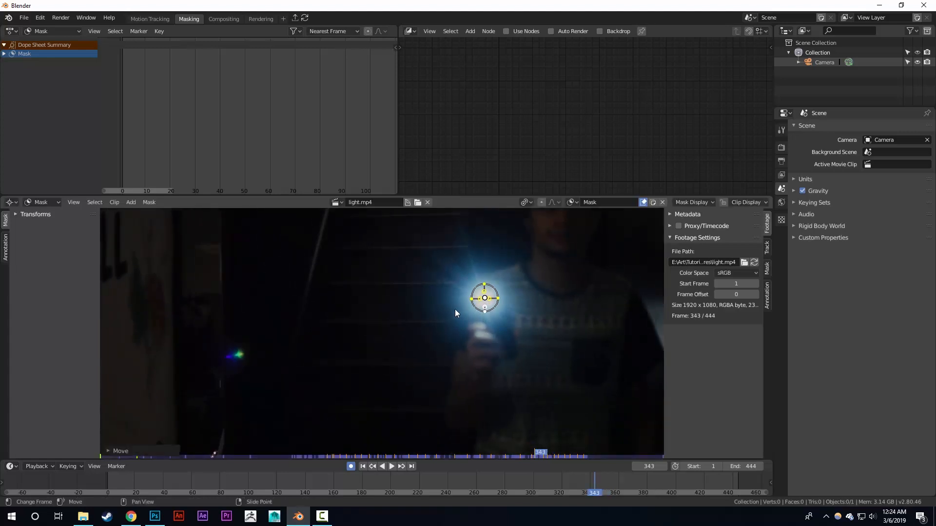
middle_click_drag(455, 309, 429, 306)
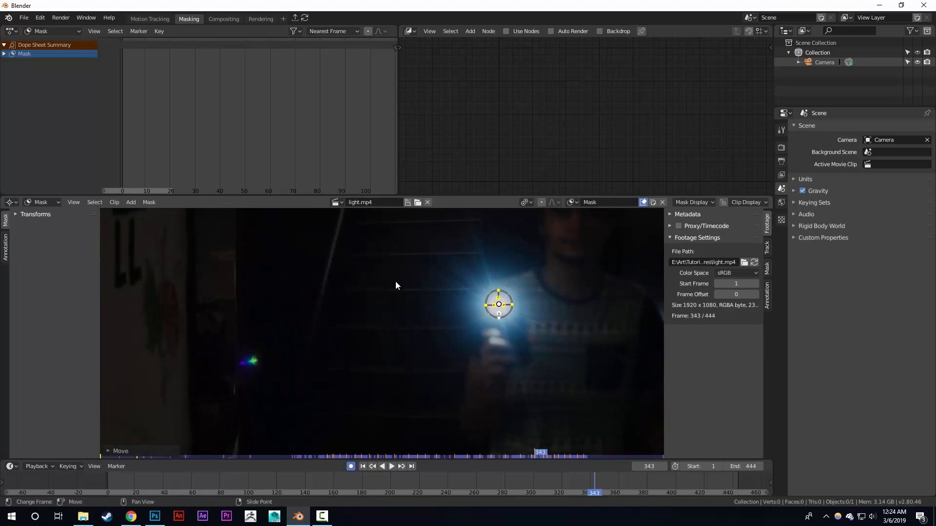
- Nudge the mask down onto the flashlight at frame 334
key("Left")
key("Left")
key("Left")
key("Left")
key("Left")
key("Left")
key("Left")
key("Left")
key("Left")
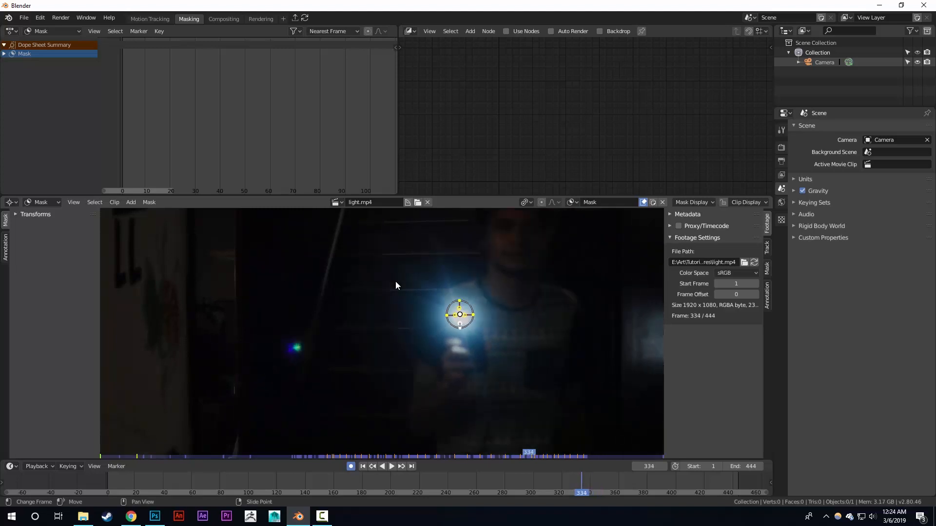
key("g")
left_click(458, 297)
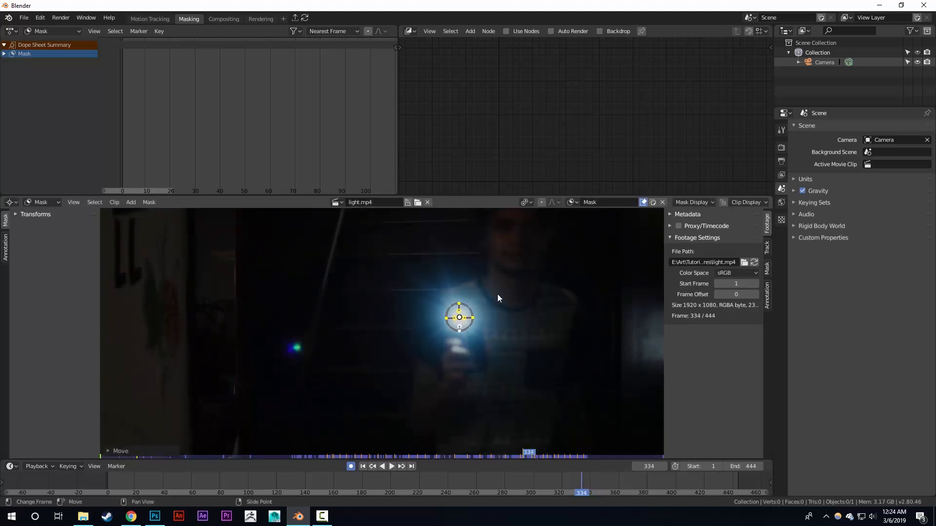
- Step back through the frames before 334 to check how the mask follows the light
key("Left")
key("Left")
key("Left")
key("Left")
key("Left")
key("Left")
key("Left")
key("Left")
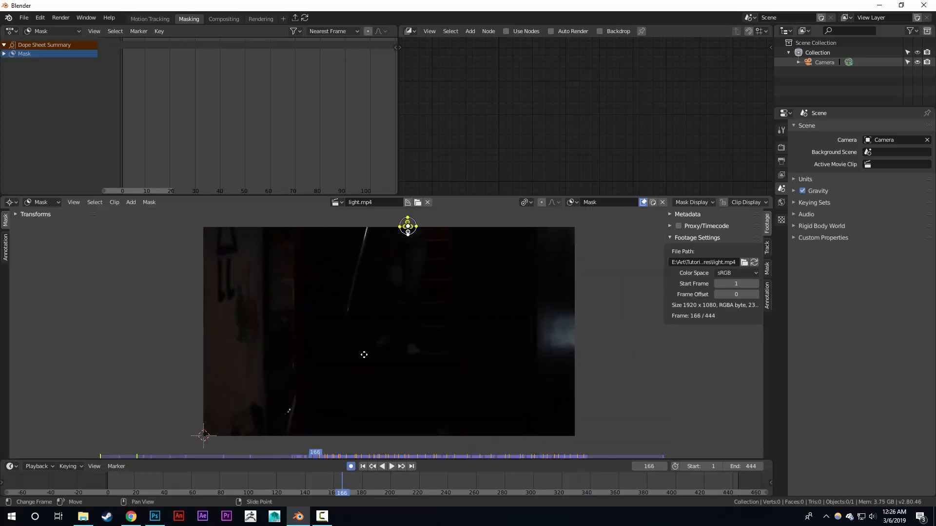
- Play back the mask animation from frame 166 to check the tracking, and return to frame 335
middle_click_drag(362, 353, 374, 355)
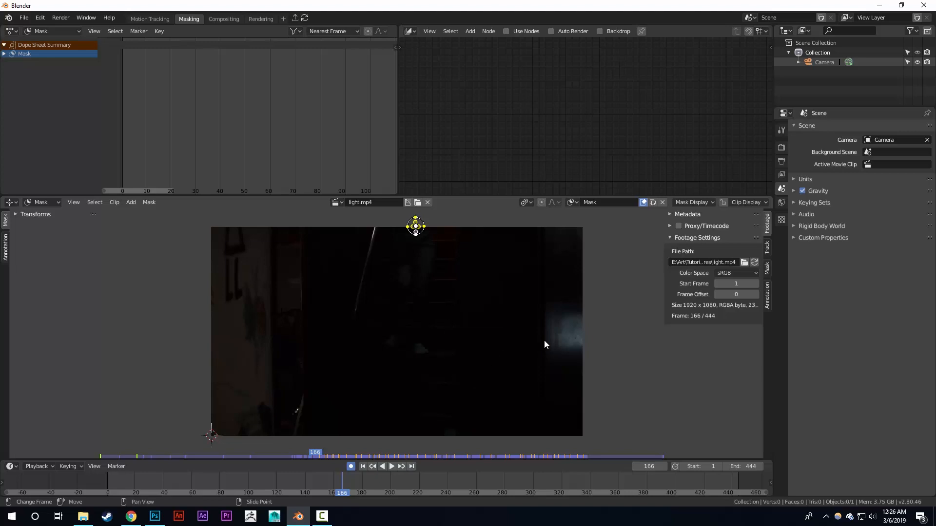
key("space")
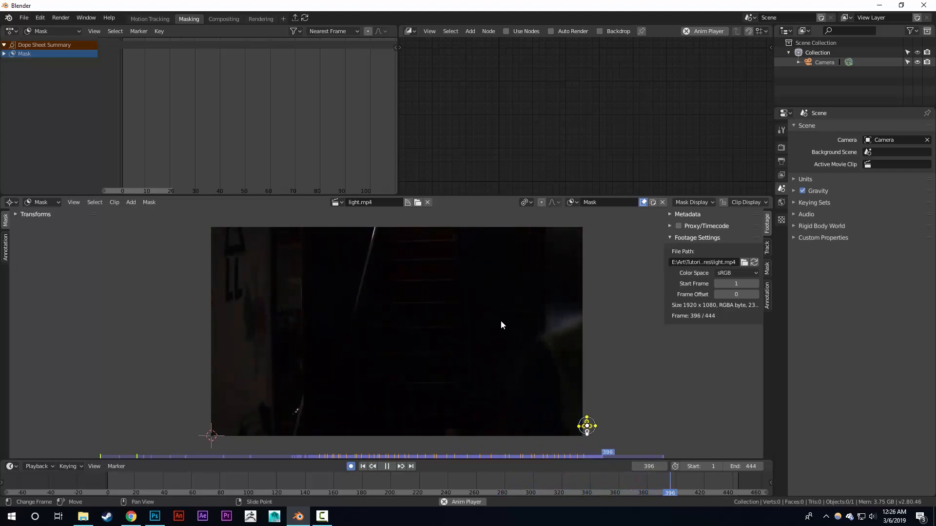
key("space")
right_click_drag(439, 481, 583, 475)
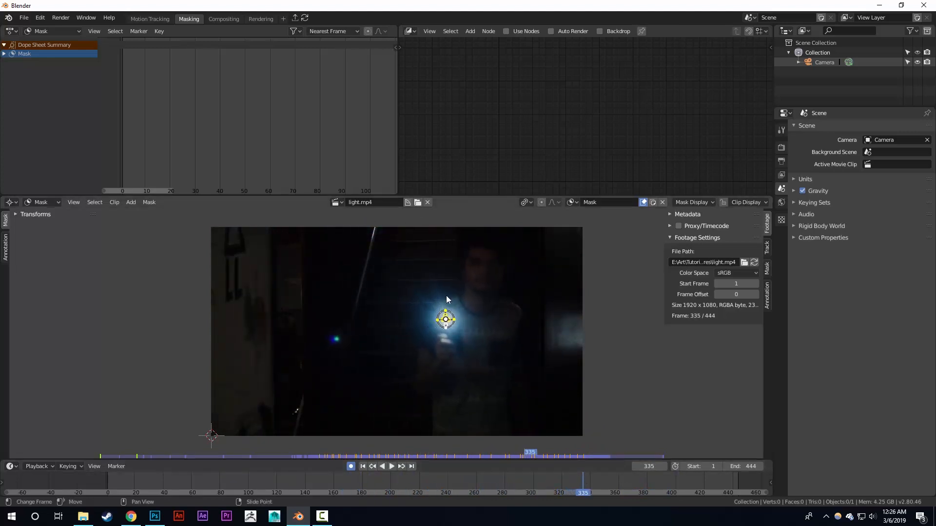
middle_click_drag(447, 299, 455, 298)
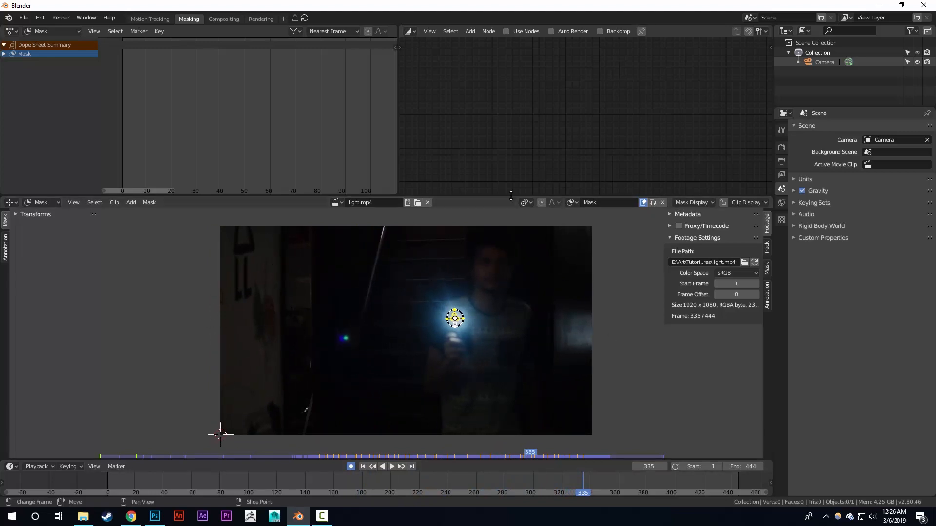
- Enlarge the Dope Sheet over the neighbouring editors and bring the mask's keyframes into view
left_click_drag(511, 195, 472, 433)
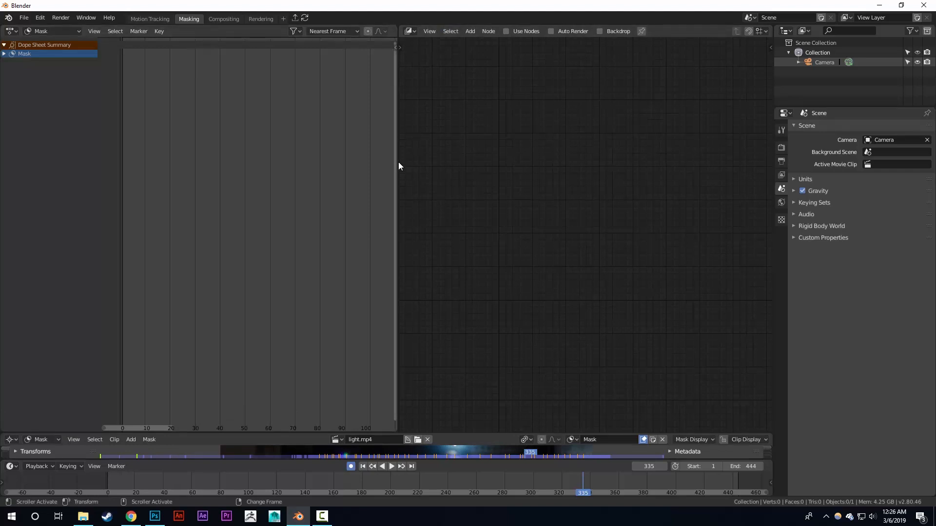
left_click_drag(397, 162, 605, 163)
scroll(531, 146, "down", 11)
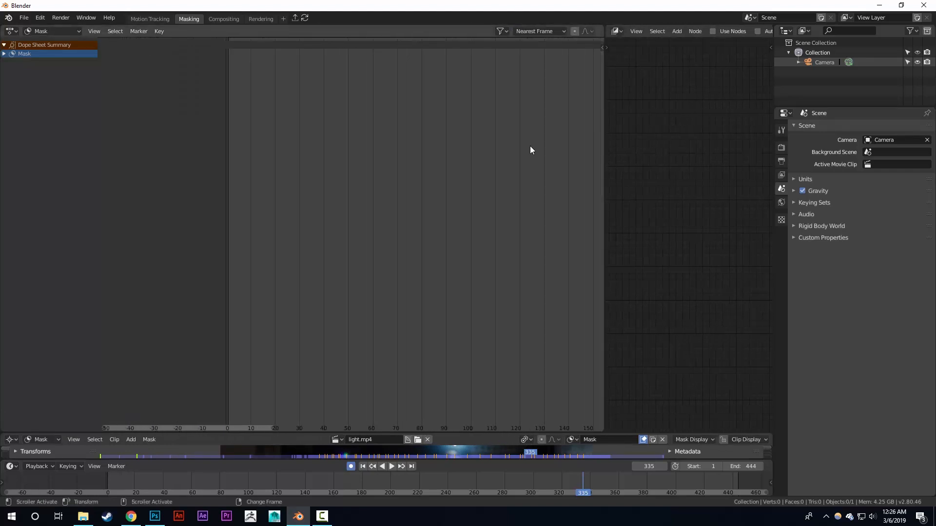
mouse_move(499, 183)
middle_mouse_down()
mouse_move(407, 198)
mouse_move(312, 195)
middle_mouse_up()
middle_click_drag(485, 142, 377, 126)
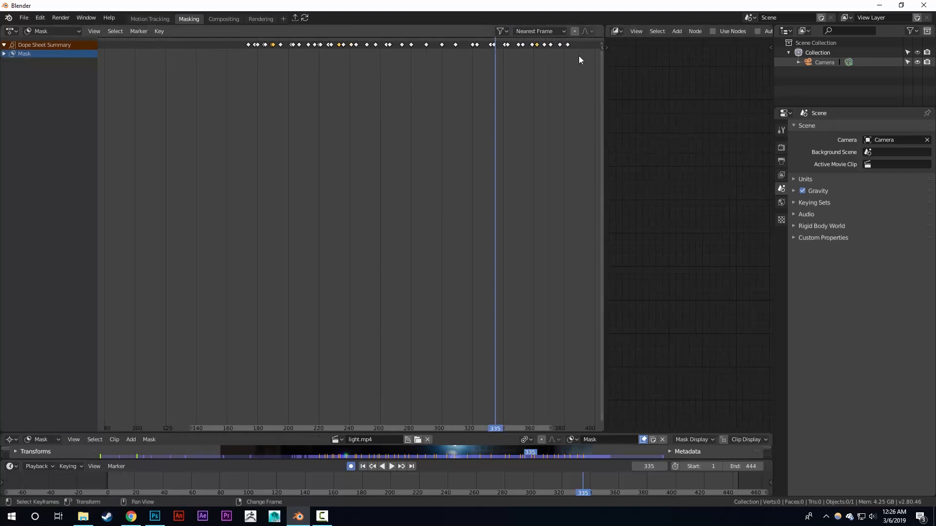
mouse_move(512, 62)
middle_mouse_down()
mouse_move(461, 64)
mouse_move(545, 74)
middle_mouse_up()
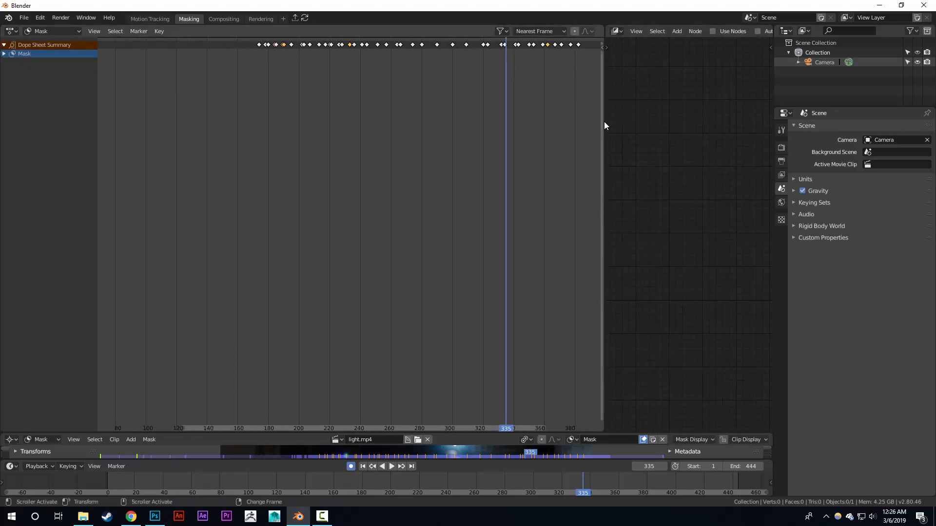
- Join the node editor area over the Dope Sheet so that it fills the full width
right_click(605, 121)
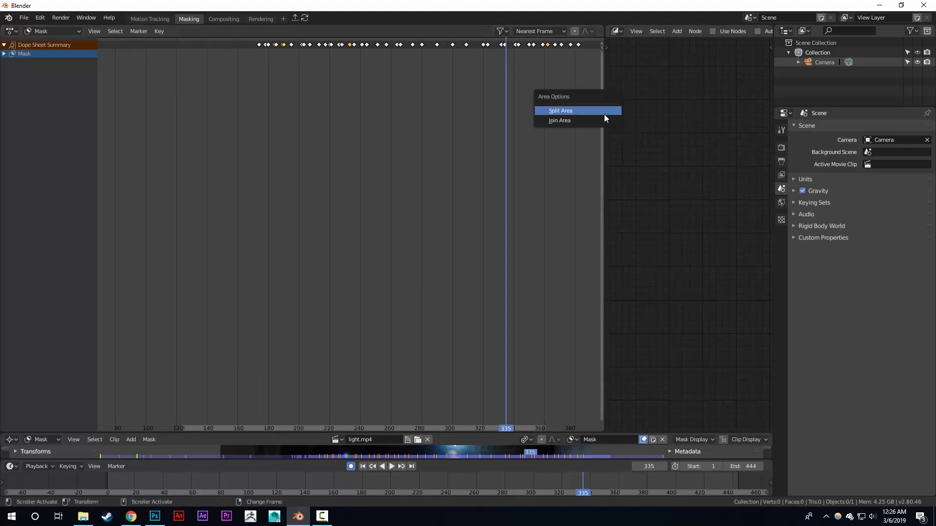
left_click(591, 121)
left_click(419, 135)
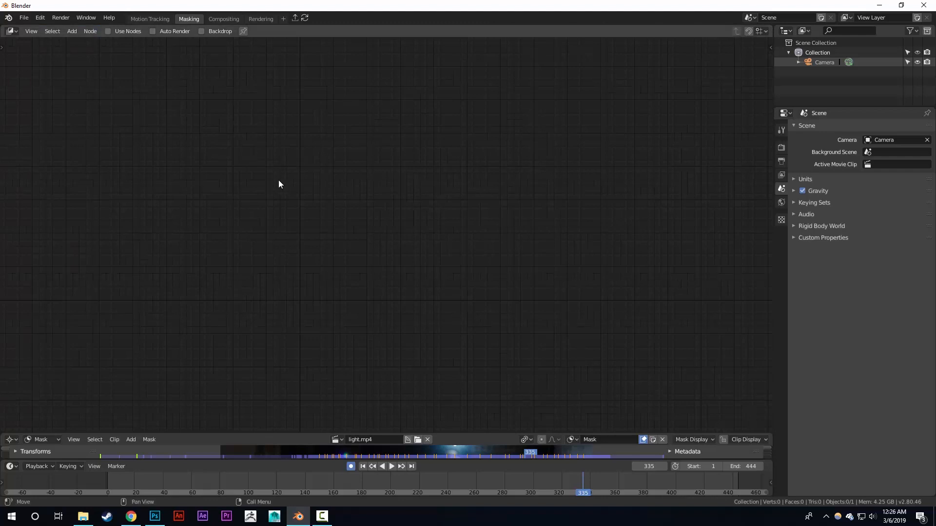
middle_click_drag(252, 182, 260, 156)
- Enable Use Nodes and Backdrop for the compositor
left_click(113, 30)
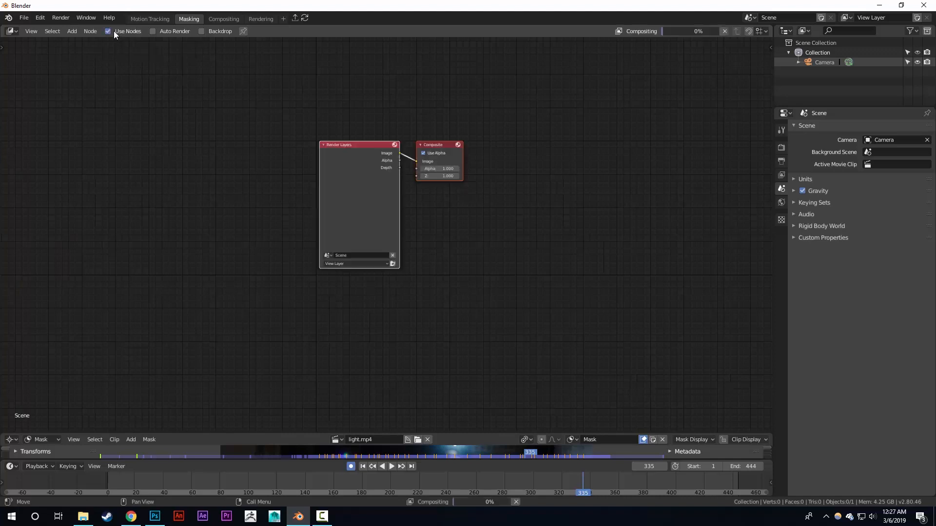
left_click(202, 31)
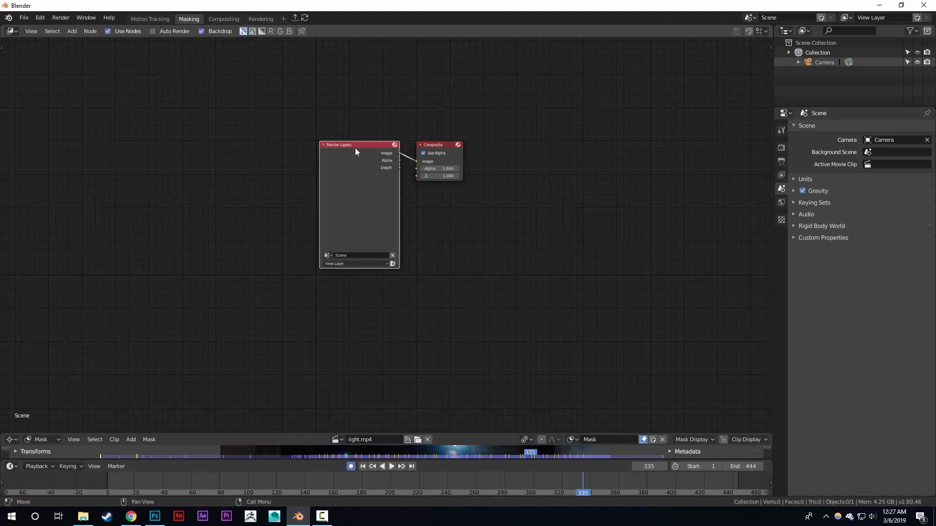
middle_click_drag(473, 176, 487, 190)
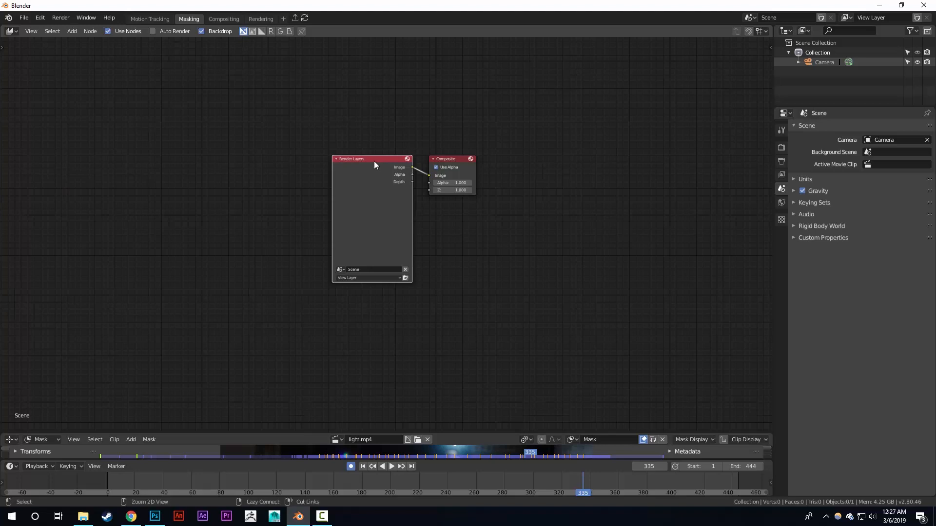
- Replace the Render Layers node with a Movie Clip input node that uses the light.mp4 clip
key("x")
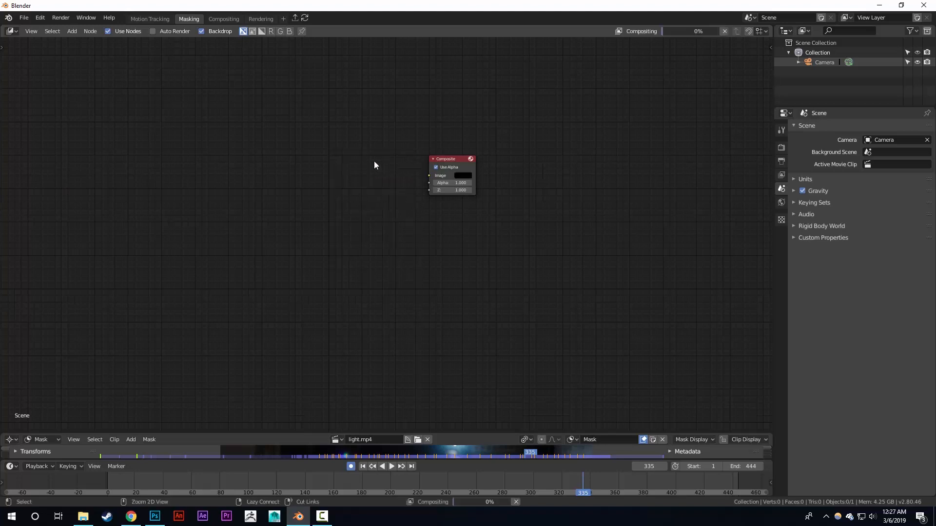
key("shift+a")
mouse_move(374, 165)
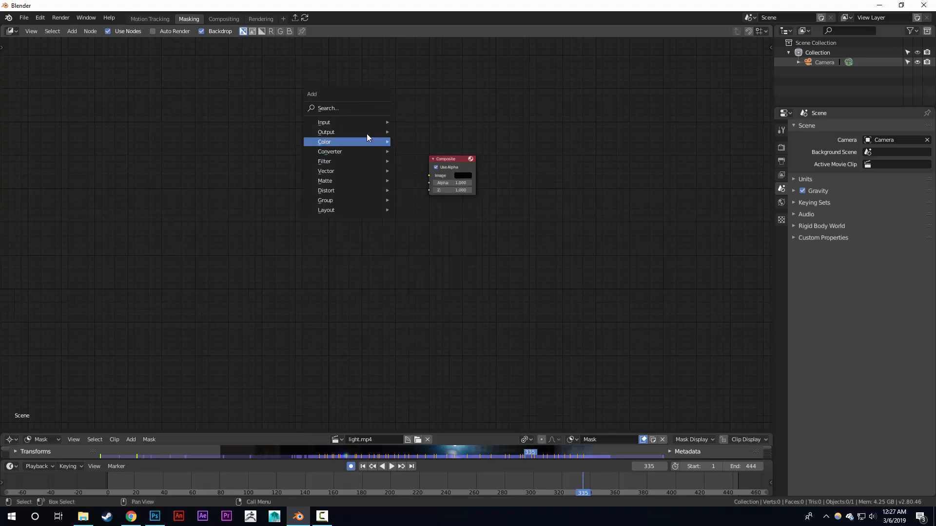
mouse_move(365, 123)
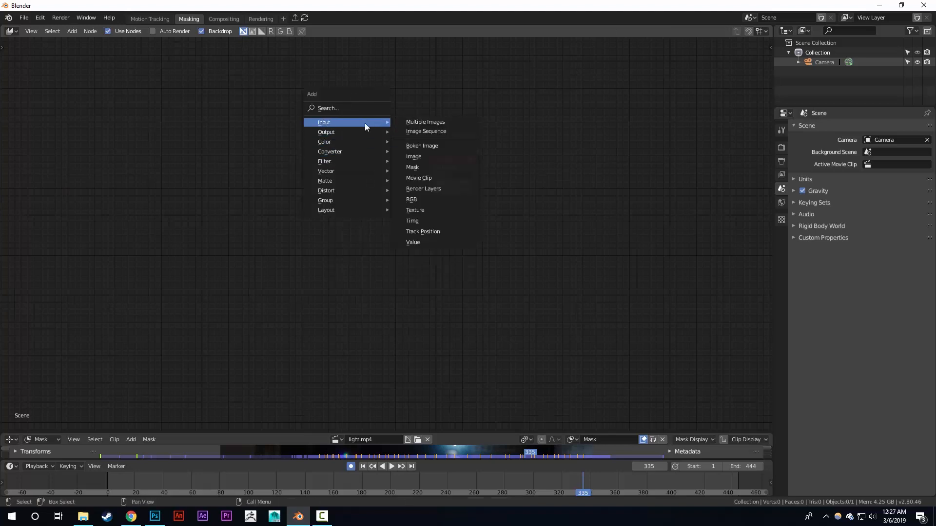
left_click(428, 179)
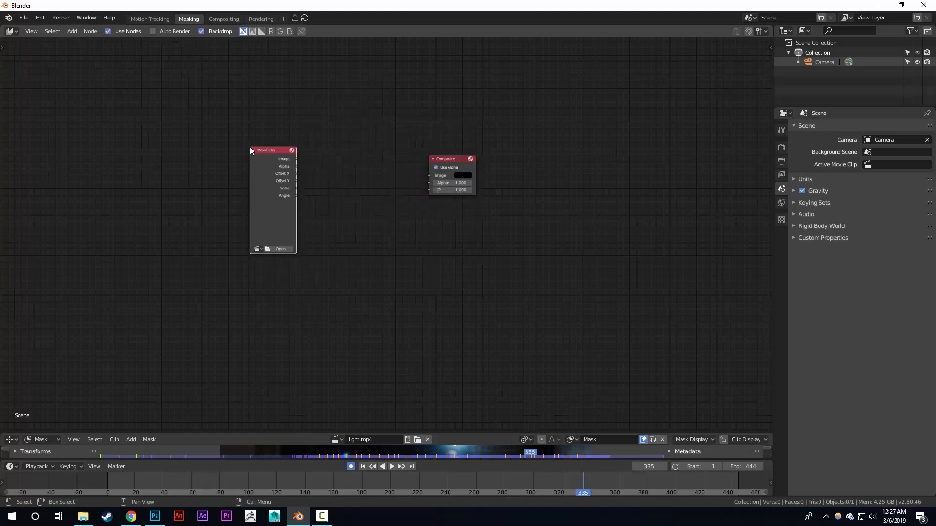
left_click(257, 249)
left_click(270, 262)
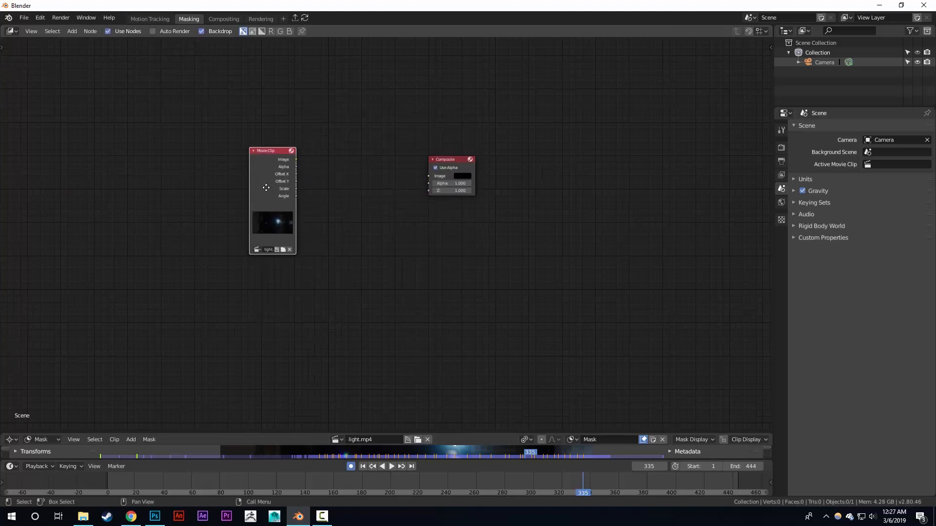
- Connect the Movie Clip node's Image output to the Composite node and move the clip node farther away from it
middle_click_drag(290, 161, 276, 156)
left_click_drag(284, 156, 408, 171)
left_click_drag(242, 147, 213, 143)
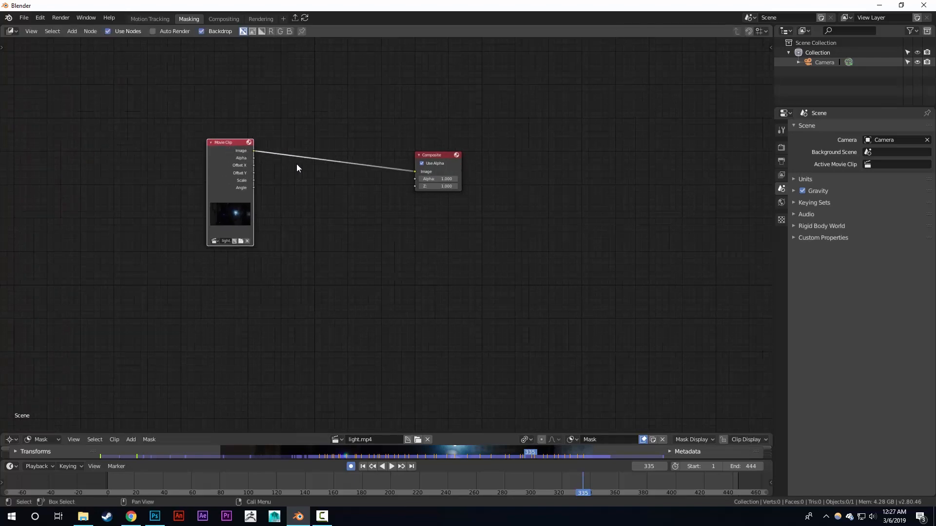
key("shift+d")
right_click(378, 228)
key("g")
left_click(388, 304)
key("x")
- Add a Viewer node below the Composite node and feed it the Movie Clip node's Image output
key("shift+a")
mouse_move(387, 304)
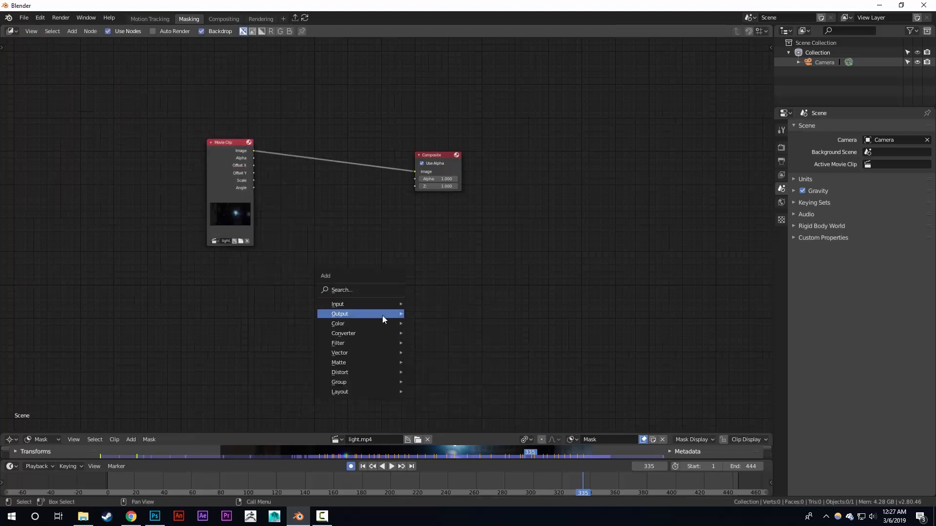
left_click(428, 356)
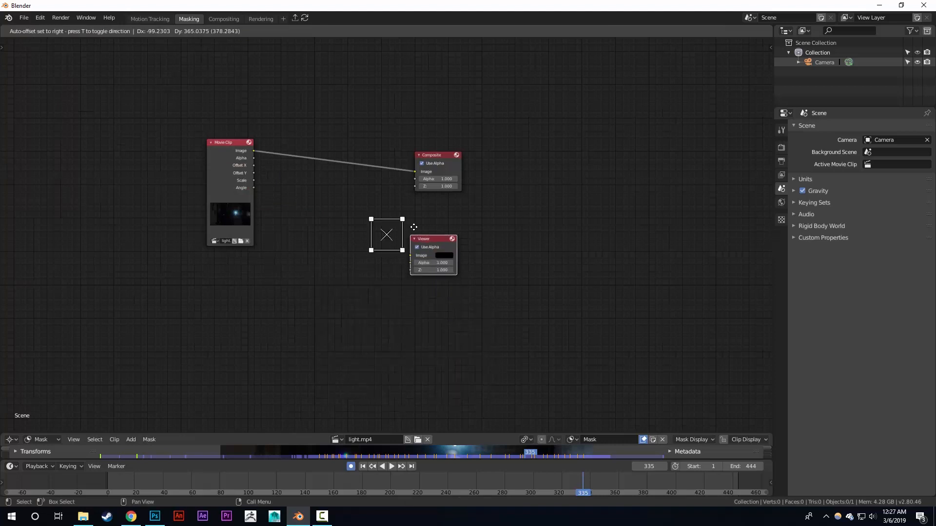
left_click_drag(253, 151, 417, 233)
key("v")
key("v")
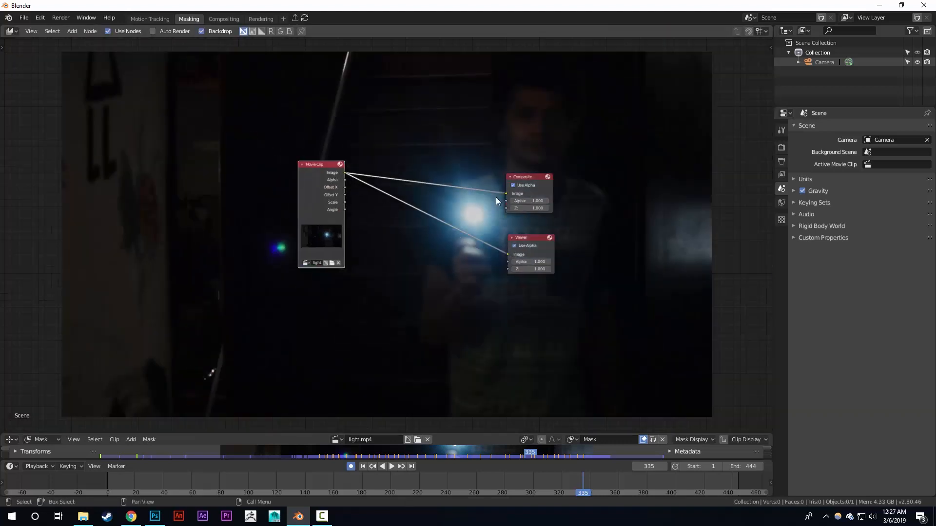
- Shift the backdrop image slightly and move the Movie Clip node much farther away from the Composite and Viewer nodes
middle_click_drag(438, 215, 424, 193)
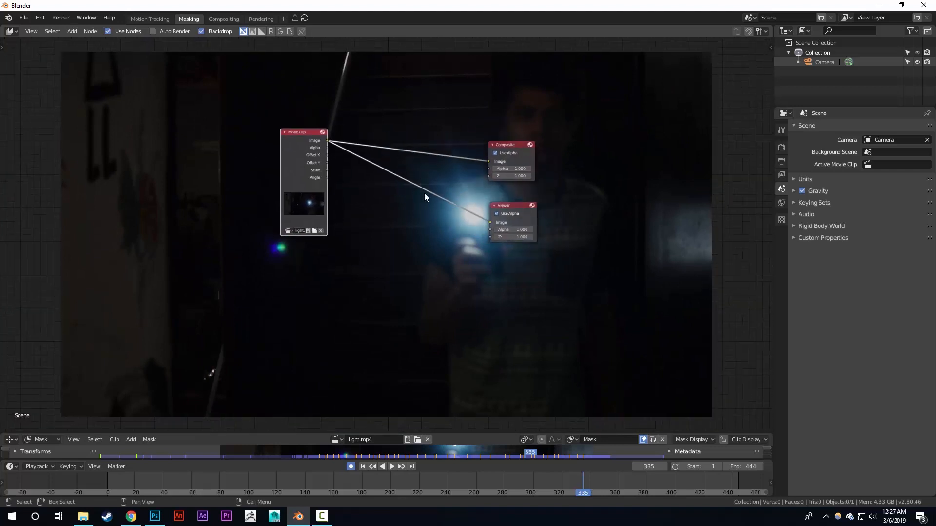
key("v")
key("v")
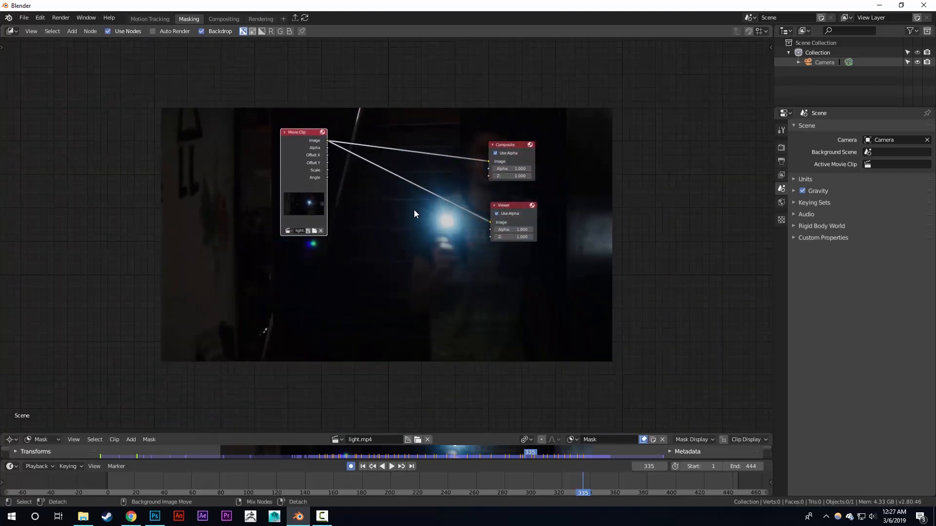
key("alt+v")
key("alt+v")
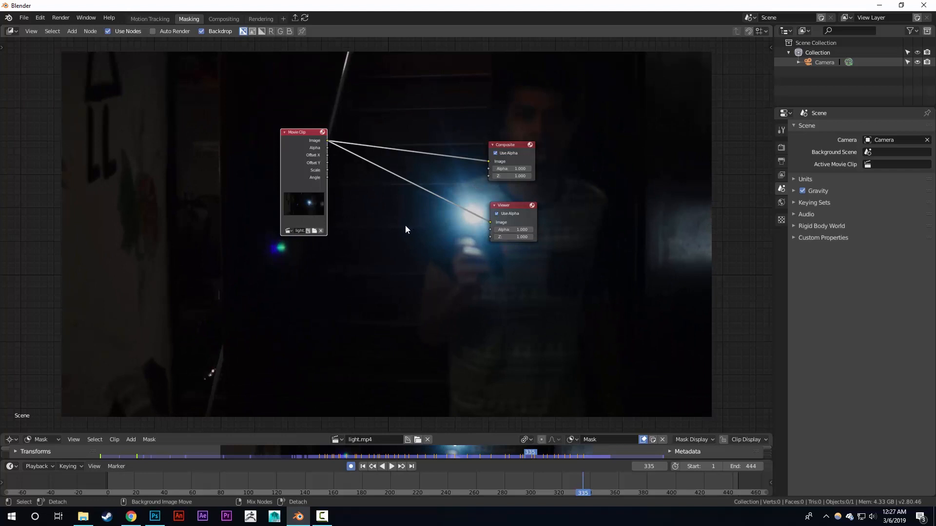
mouse_move(396, 227)
middle_mouse_down("alt")
mouse_move(382, 219)
mouse_move(402, 233)
mouse_move(412, 224)
middle_mouse_up("alt")
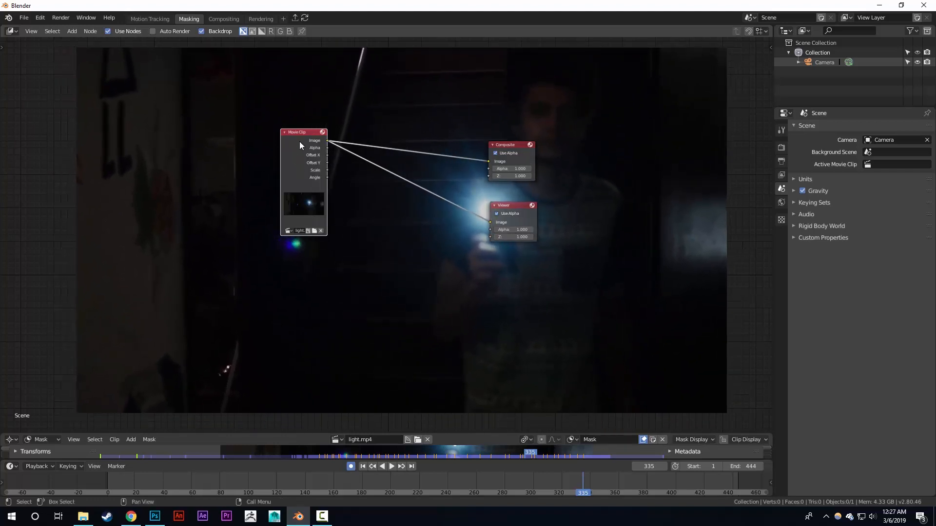
left_click_drag(299, 141, 151, 159)
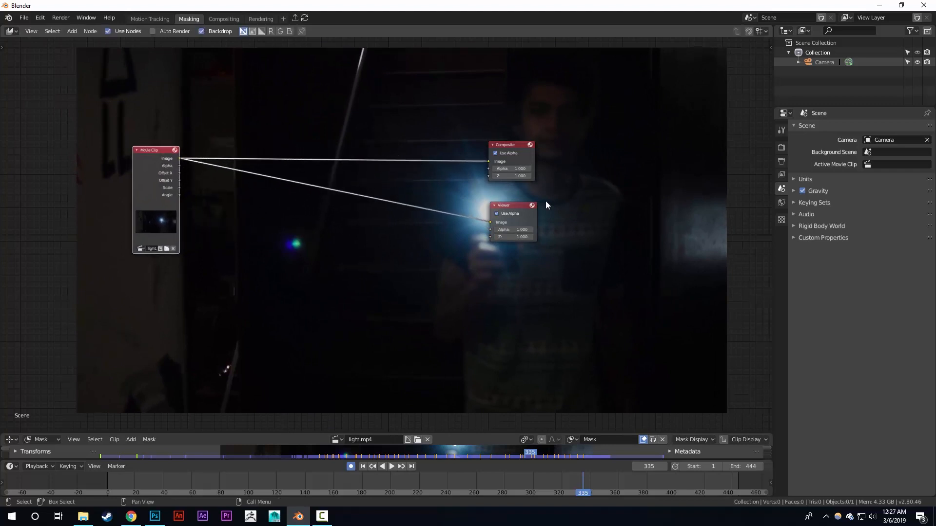
- Scrub the timeline back to frame 254 so the backdrop shows the clip there
scroll(519, 208, "down", 1)
right_click(497, 476)
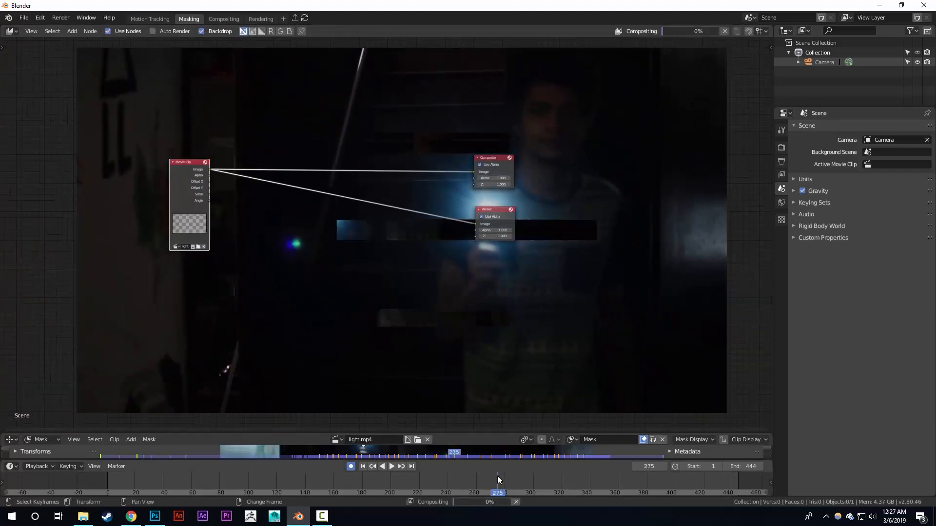
right_click_drag(478, 481, 450, 484)
right_click_drag(462, 483, 468, 481)
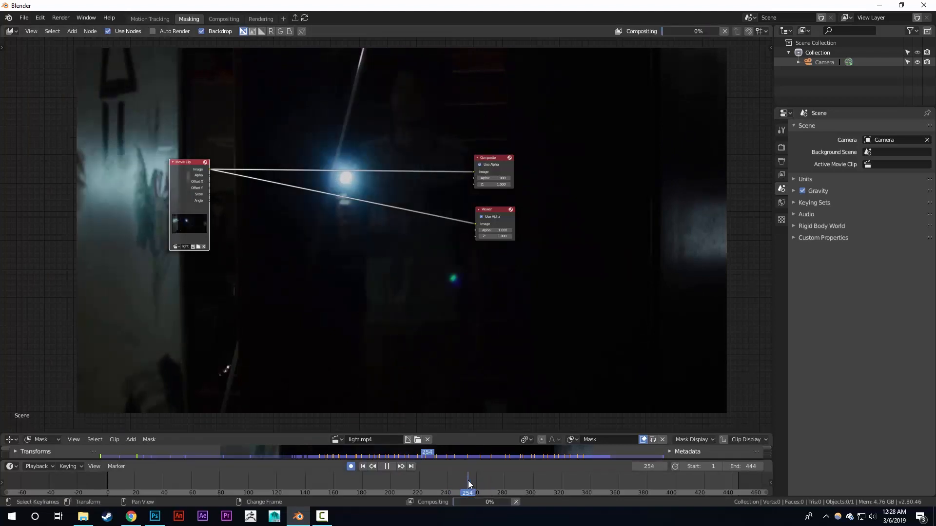
- Add a Mask input node and place it directly below the Movie Clip node
scroll(402, 185, "up", 3)
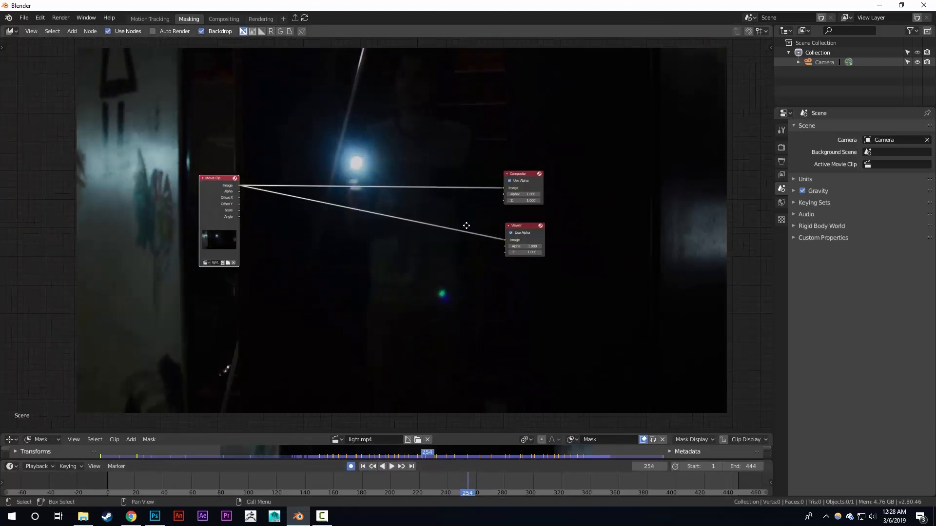
middle_click_drag(349, 252, 300, 181)
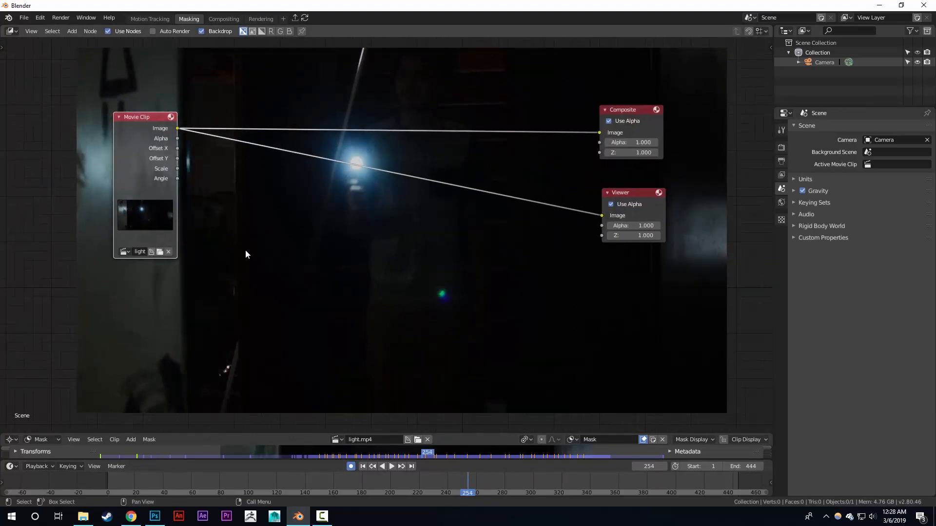
middle_click_drag(245, 253, 309, 276)
key("shift+a")
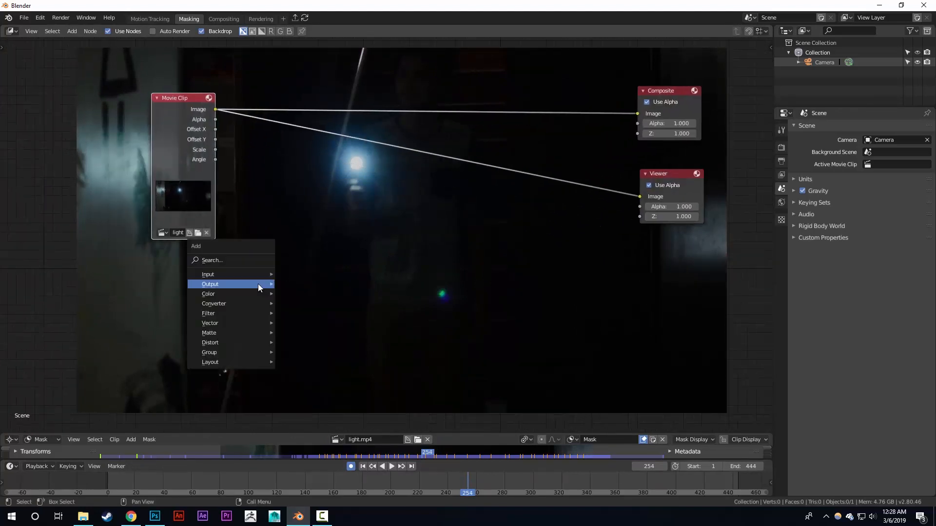
mouse_move(258, 284)
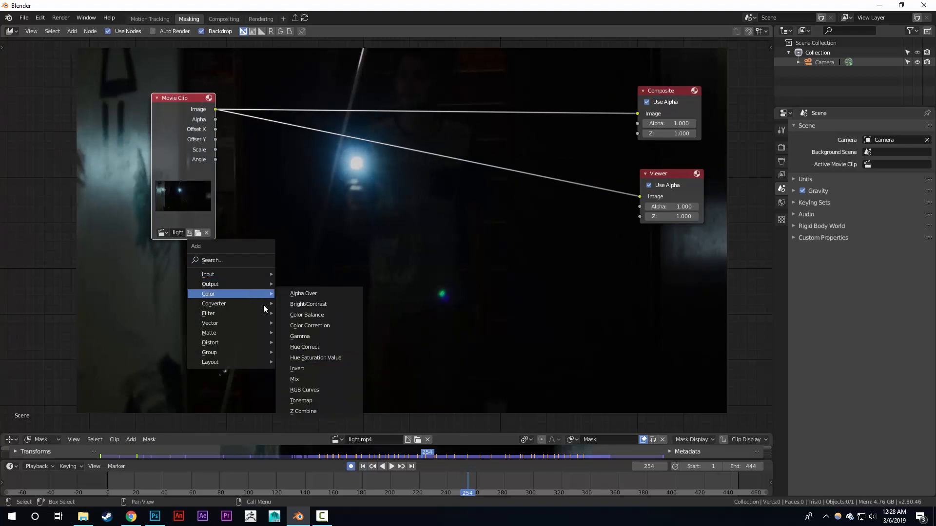
left_click(302, 320)
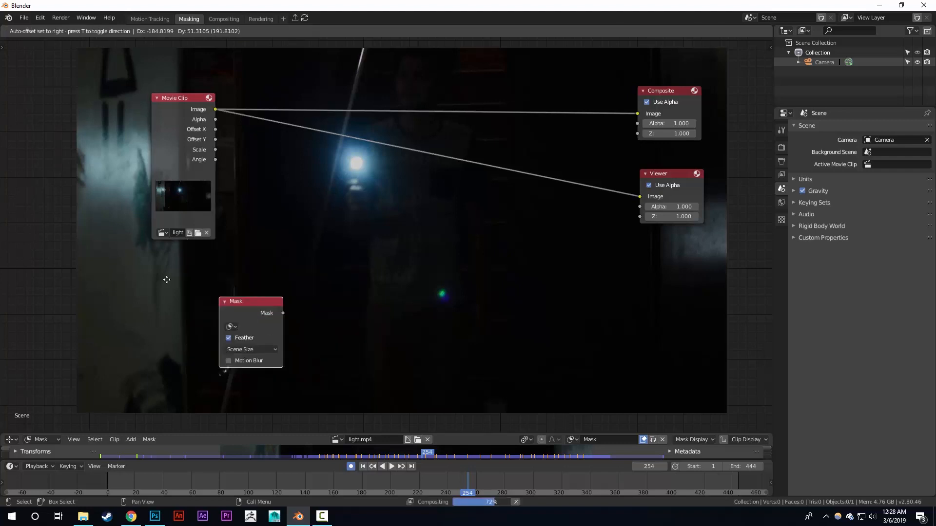
left_click(224, 259)
middle_click_drag(289, 215, 252, 225)
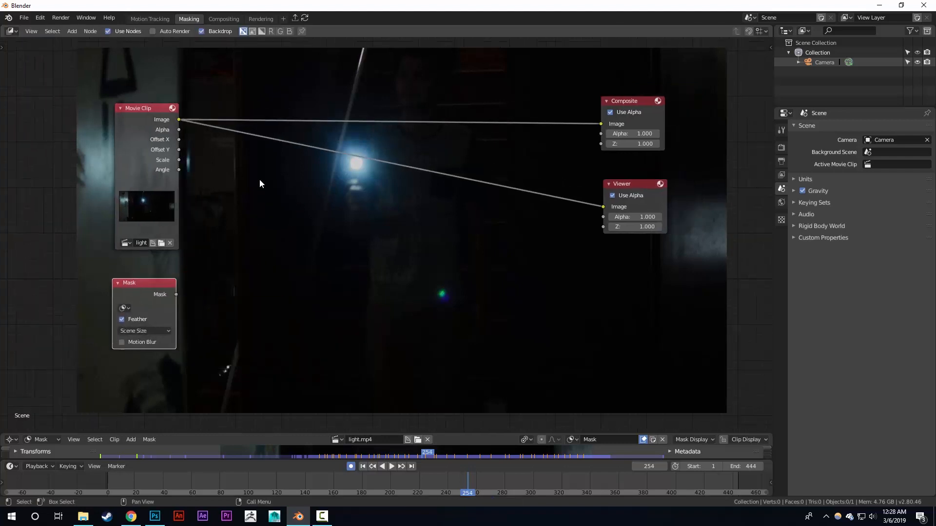
- Insert a color Mix node on the link between the Movie Clip node and the Viewer node
key("shift+a")
mouse_move(349, 196)
mouse_move(332, 215)
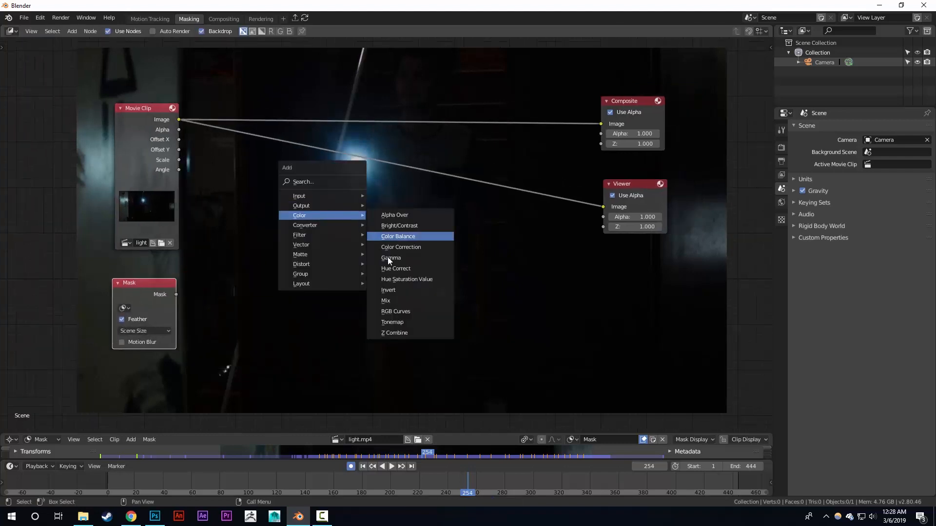
left_click(388, 295)
left_click(316, 154)
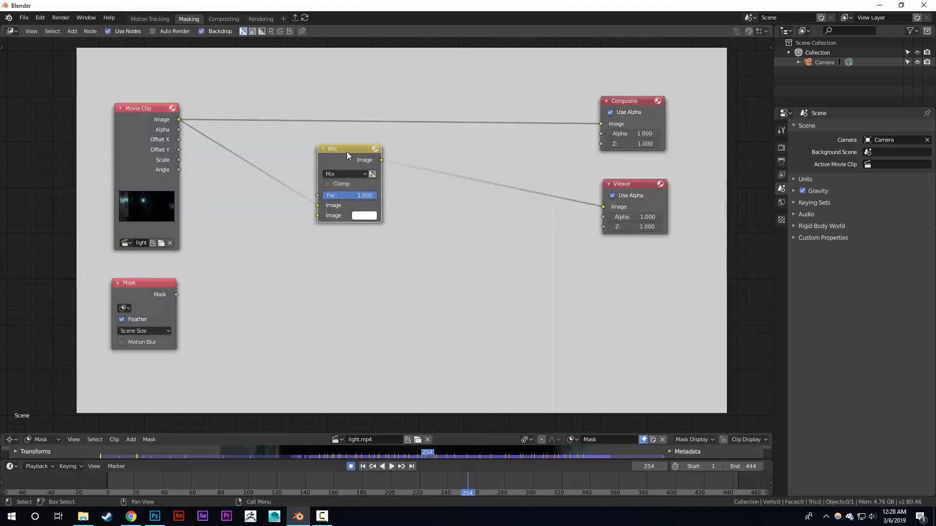
- Connect the Mask node's output to the Mix node's Fac input and select the existing mask in the Mask node
left_click_drag(176, 295, 319, 209)
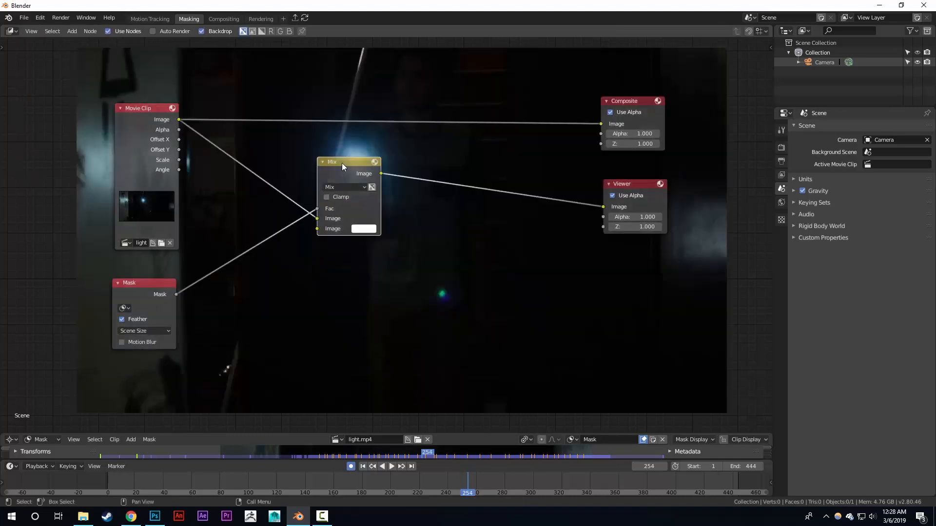
middle_click_drag(343, 166, 286, 192)
left_click_drag(286, 192, 282, 186)
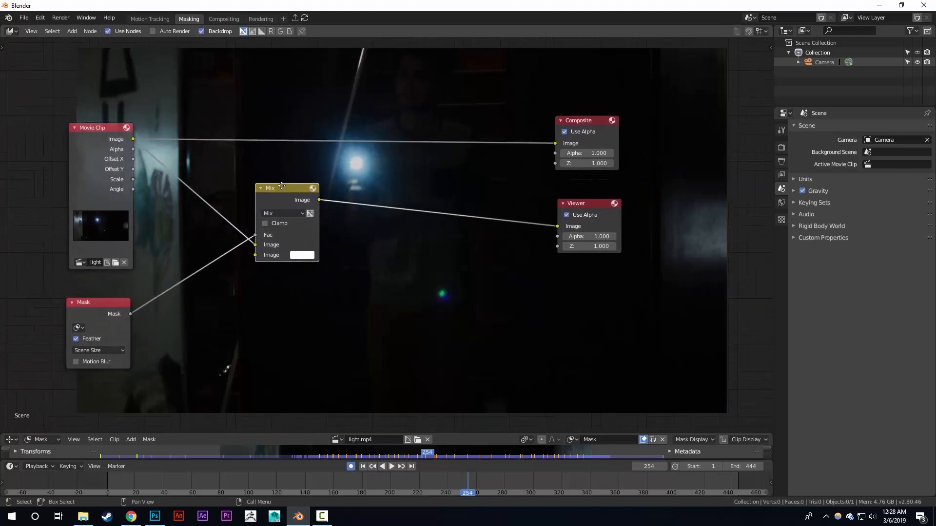
middle_click_drag(281, 187, 288, 179)
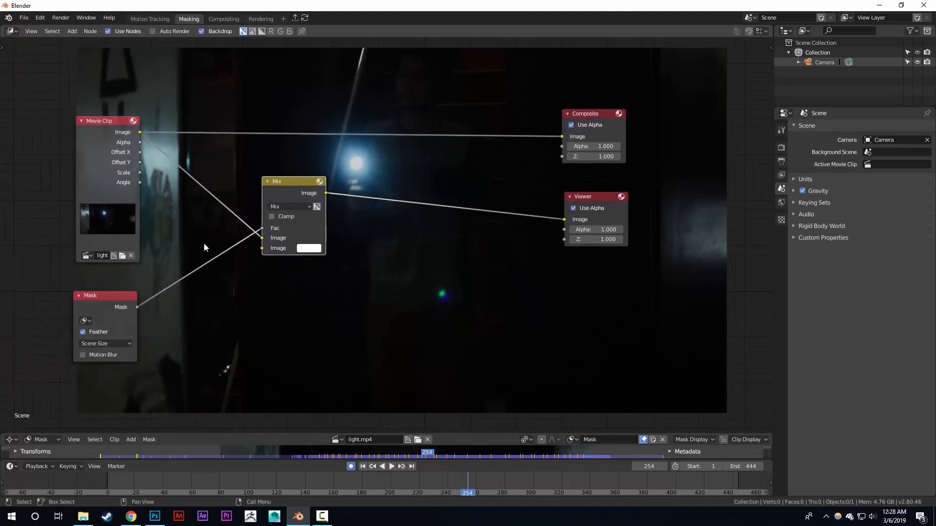
left_click(84, 321)
left_click(103, 334)
middle_click_drag(372, 247, 334, 256)
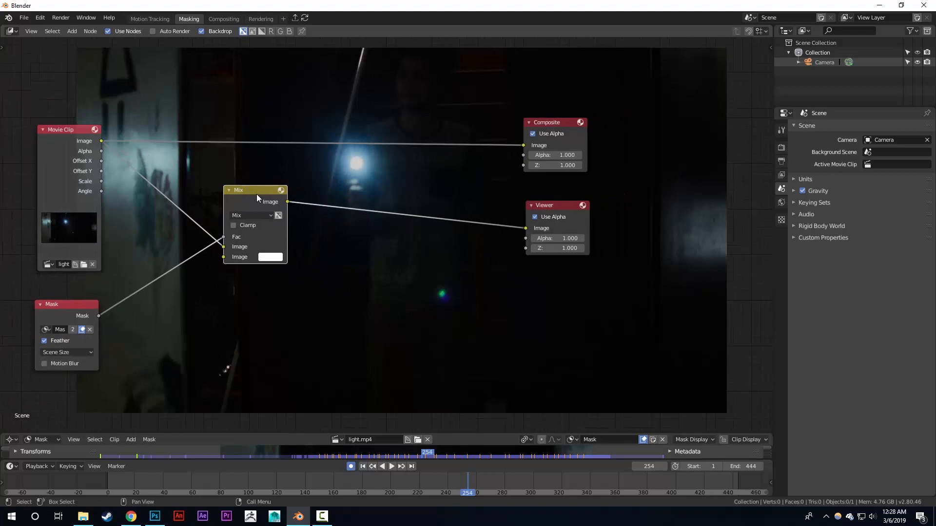
- Advance one frame to 255 to refresh the backdrop with the mask applied
left_click_drag(256, 194, 241, 163)
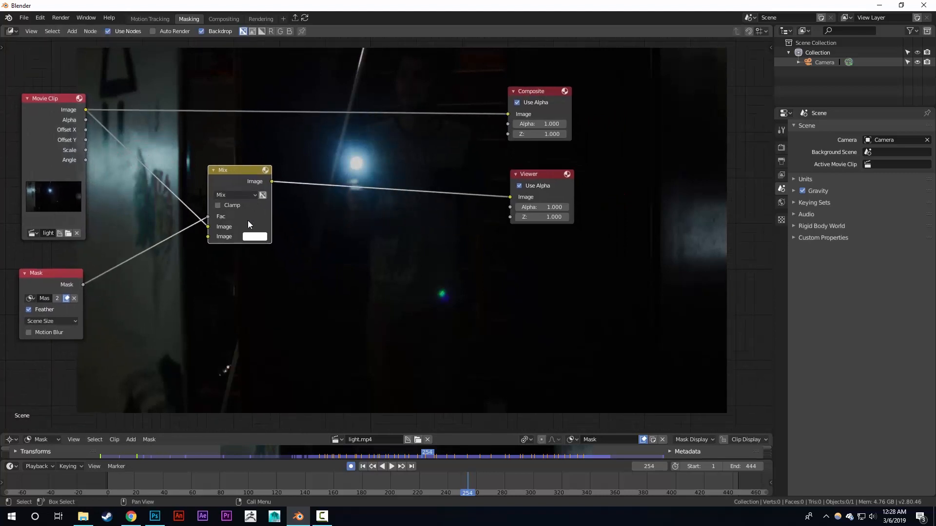
key("Right")
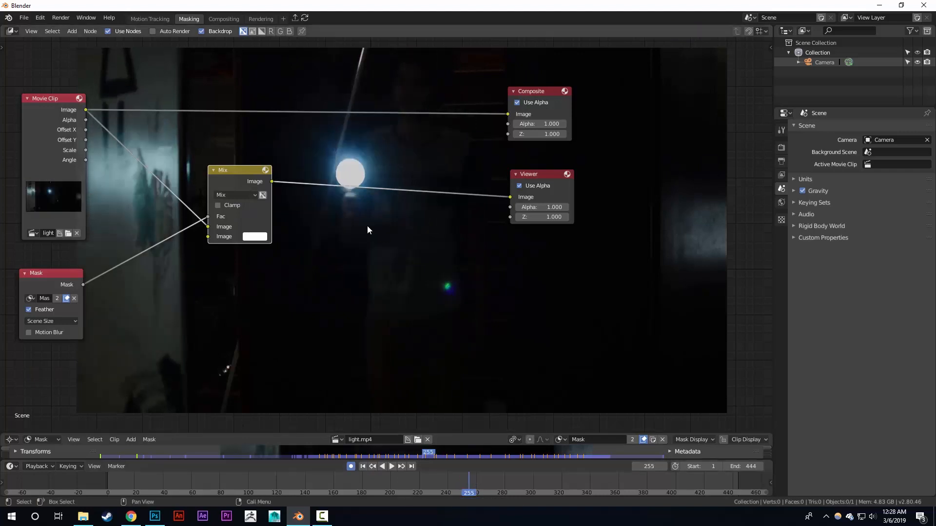
key("ctrl+z")
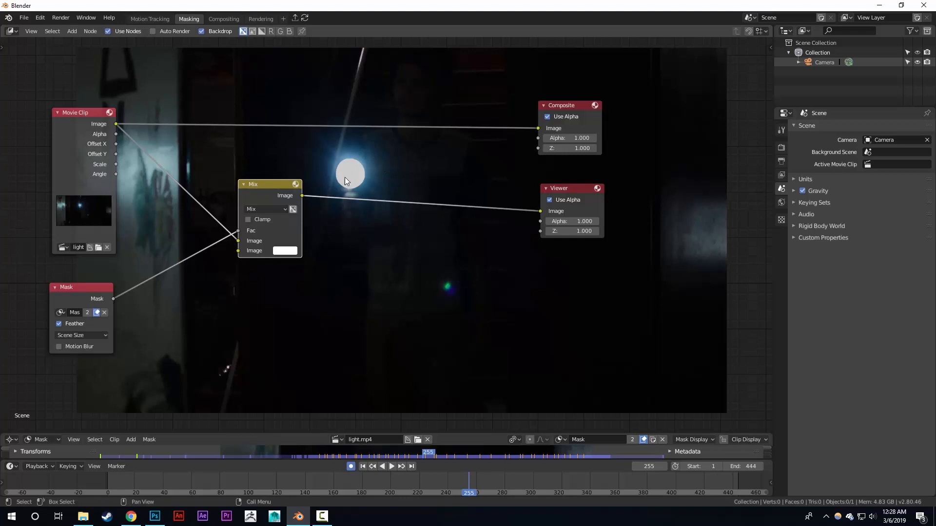
key("ctrl+z")
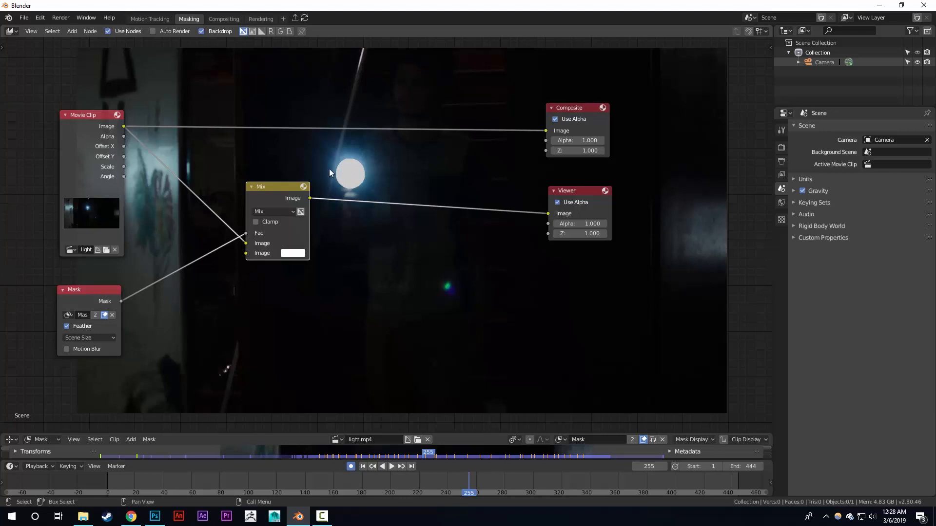
- Move the Movie Clip link to the Mix node's second Image input and set the first Image color to black
left_click_drag(246, 244, 245, 252)
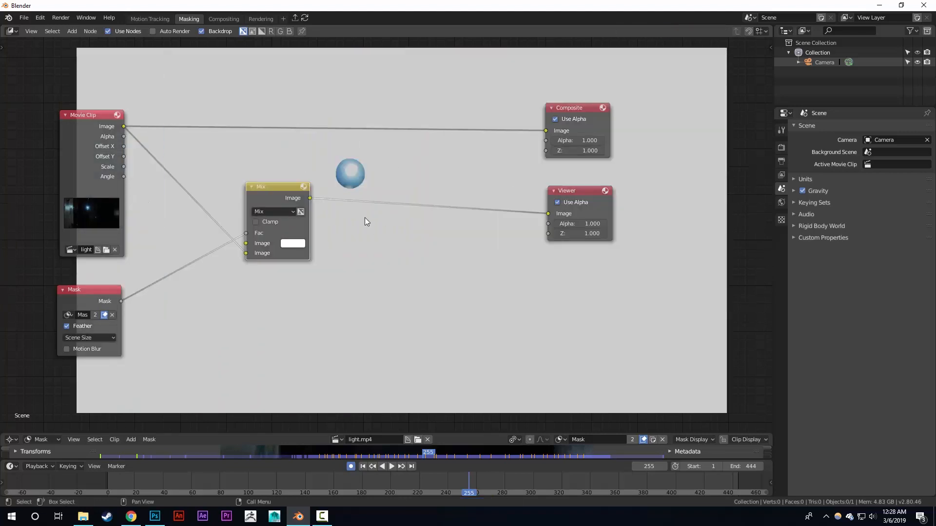
left_click(293, 244)
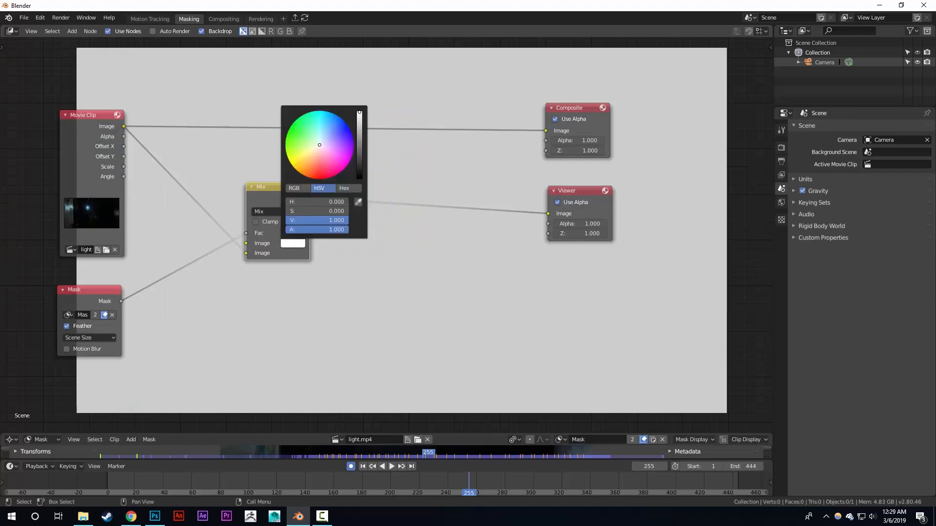
left_click(360, 178)
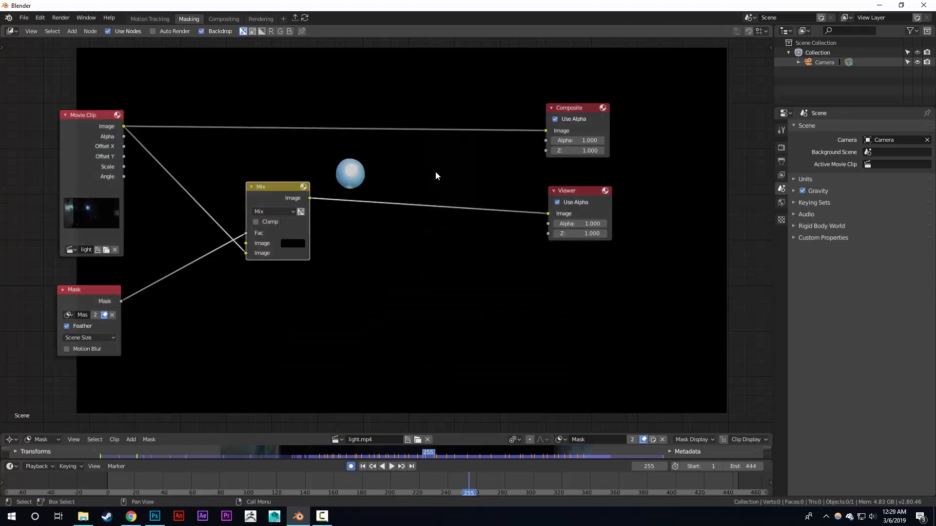
- Reposition the Mix node lower and closer to the Movie Clip and Mask nodes
left_click(251, 187)
left_click_drag(252, 188, 271, 204)
left_click(249, 192)
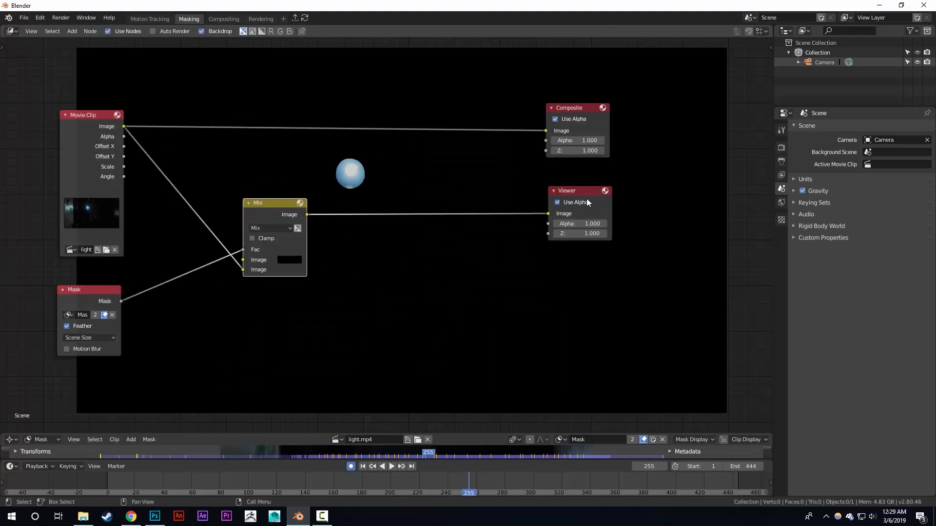
middle_click_drag(222, 207, 224, 211)
left_click_drag(275, 211, 255, 213)
middle_click_drag(353, 209, 317, 214)
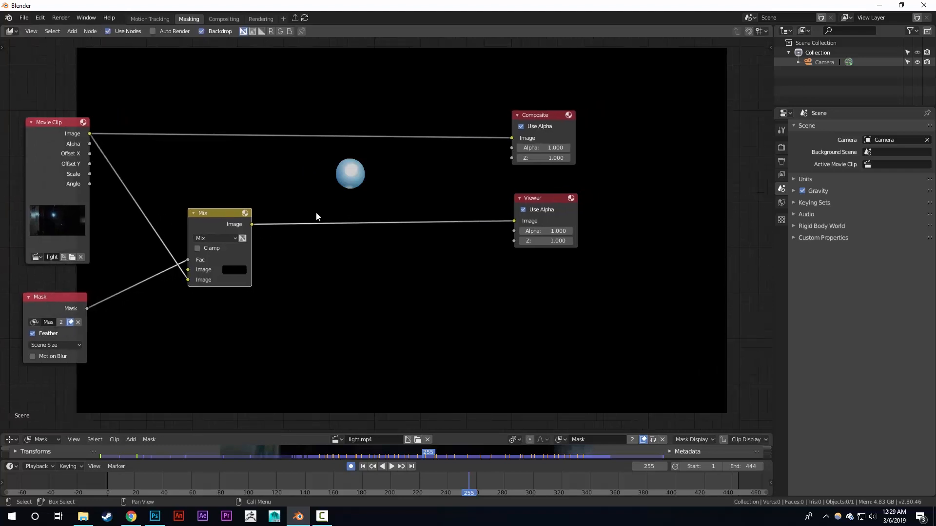
- Enlarge and reposition the backdrop to examine the masked flashlight area between the nodes
scroll(340, 177, "up", 2)
scroll(350, 160, "down", 1)
key("alt+v")
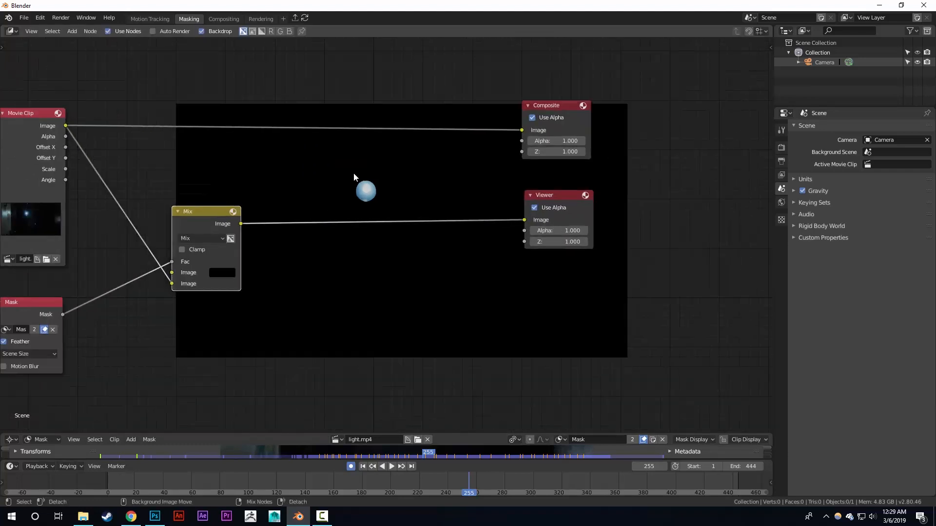
key("alt+v")
key("alt+v")
key("alt+v")
key("alt+v")
key("alt+v")
middle_click_drag(293, 134, 366, 191, "alt")
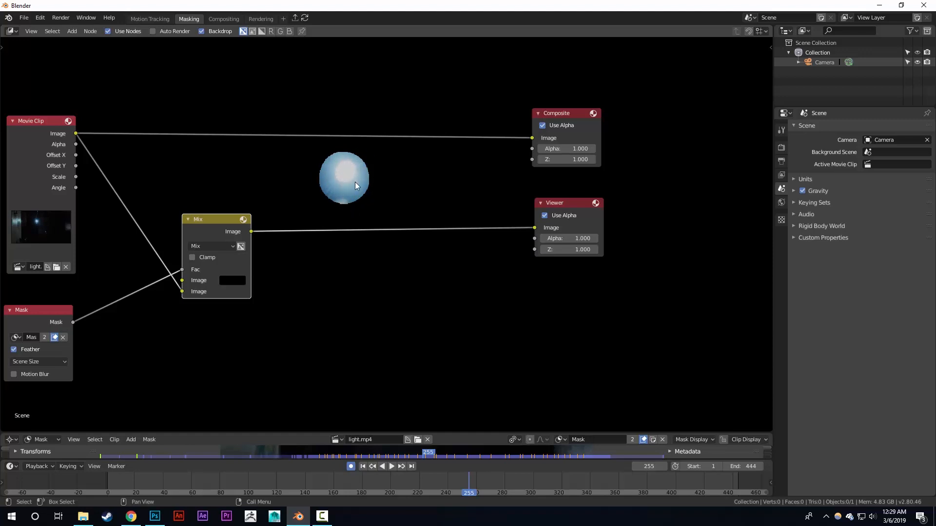
- Insert an RGB Curves node between the Mix and Viewer nodes and lower its combined curve with a point at about X 0.78, Y 0.16
middle_click_drag(328, 218, 312, 203)
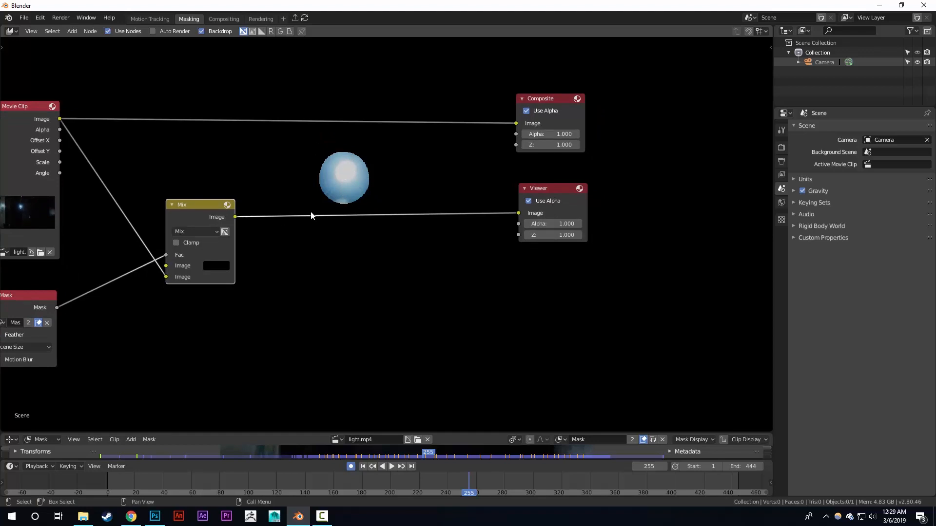
key("shift+a")
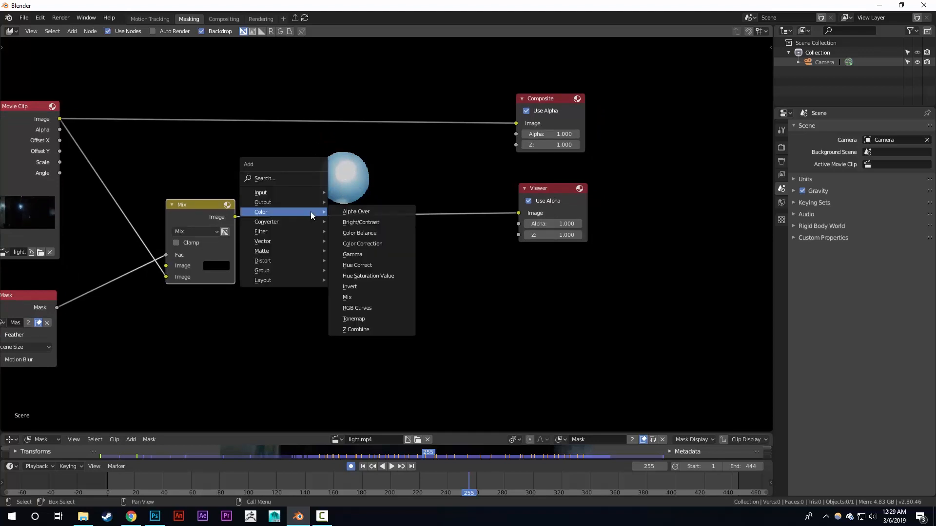
left_click(366, 309)
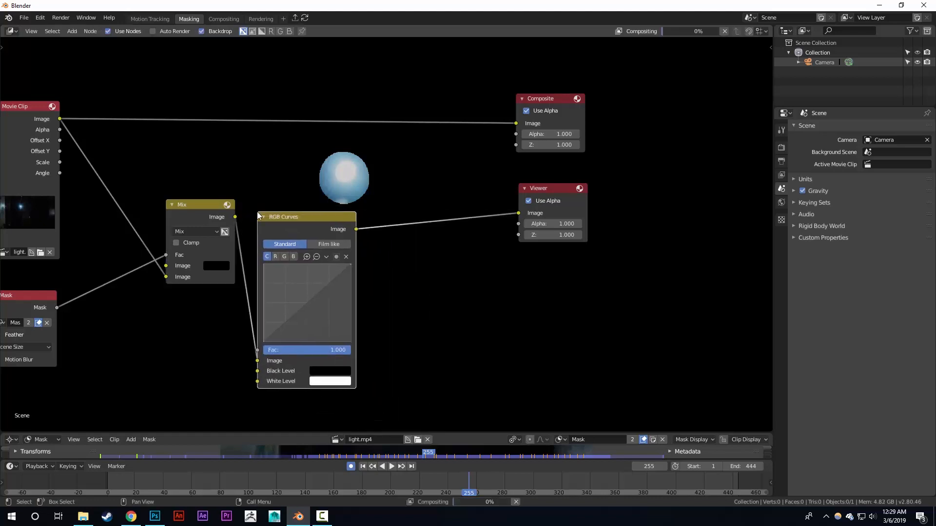
left_click(395, 245)
middle_click_drag(325, 293, 265, 291)
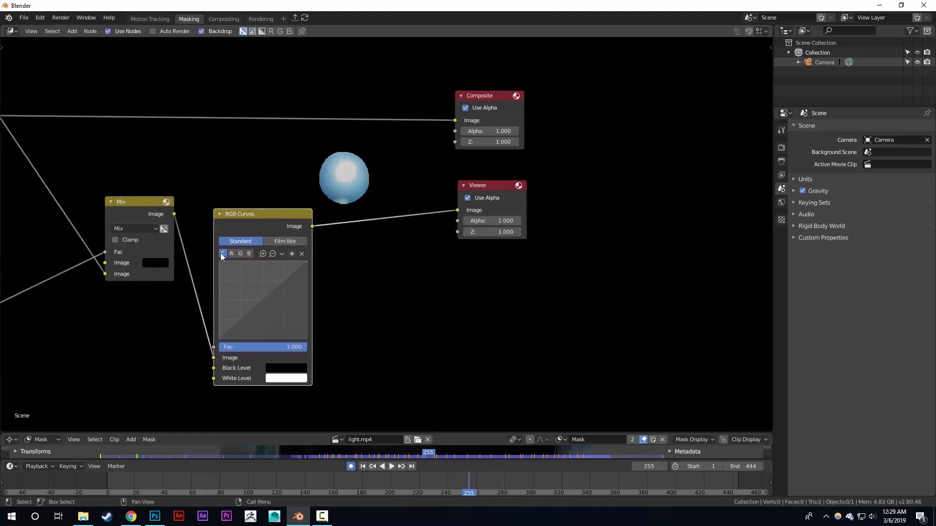
left_click_drag(240, 323, 288, 326)
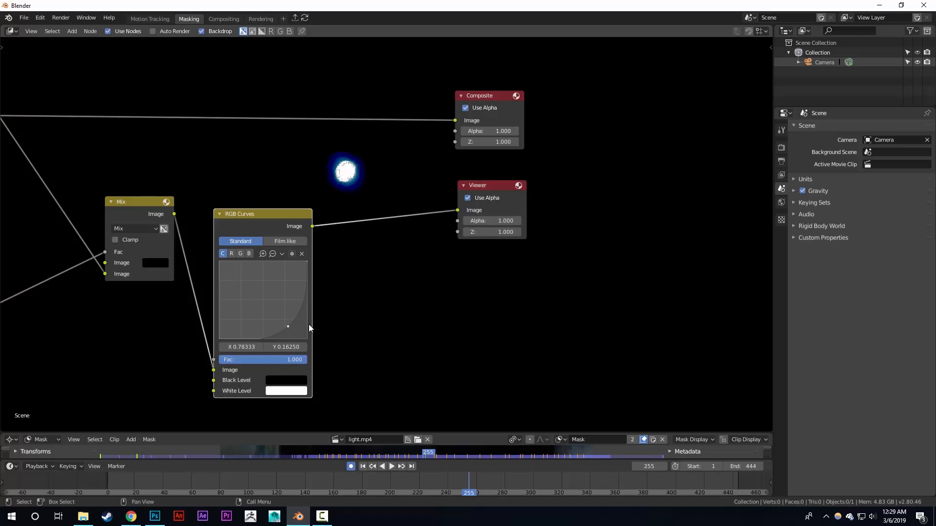
- Lower the RGB Curves point to about X 0.77, Y 0.14 and move the Viewer node farther from the RGB Curves node
left_click_drag(288, 326, 287, 329)
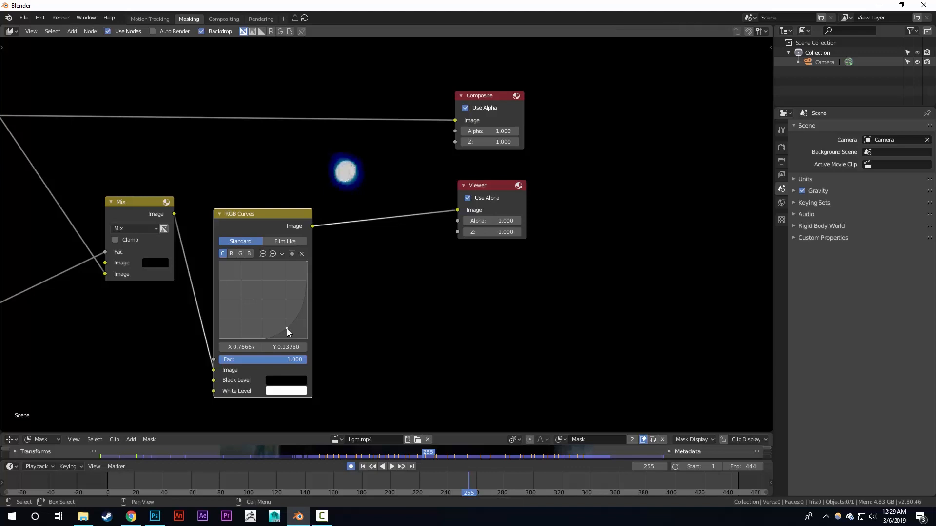
scroll(308, 169, "down", 2)
middle_click_drag(411, 200, 328, 154)
left_click_drag(320, 156, 548, 167)
middle_click_drag(337, 187, 365, 158)
- Shrink the backdrop and reposition it so the whole frame fits in the node editor
key("v")
key("v")
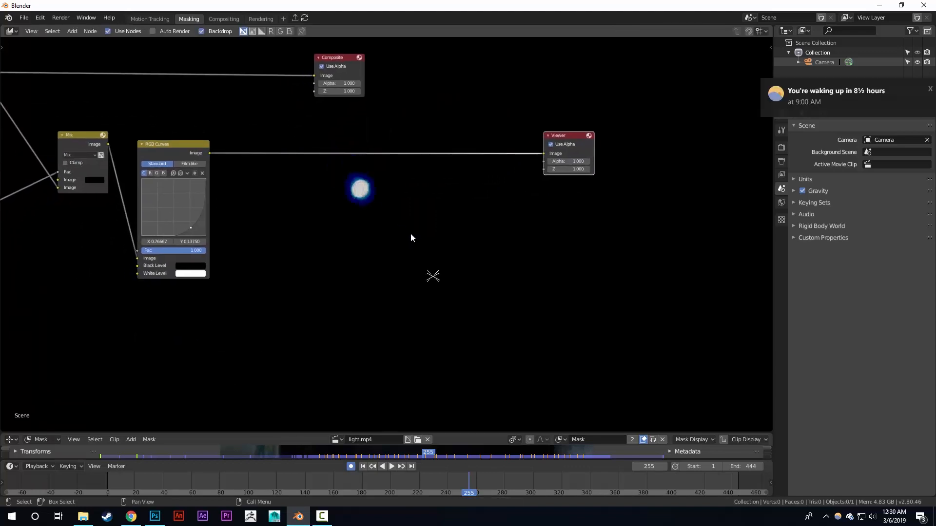
key("v")
middle_click_drag(444, 259, 403, 215, "alt")
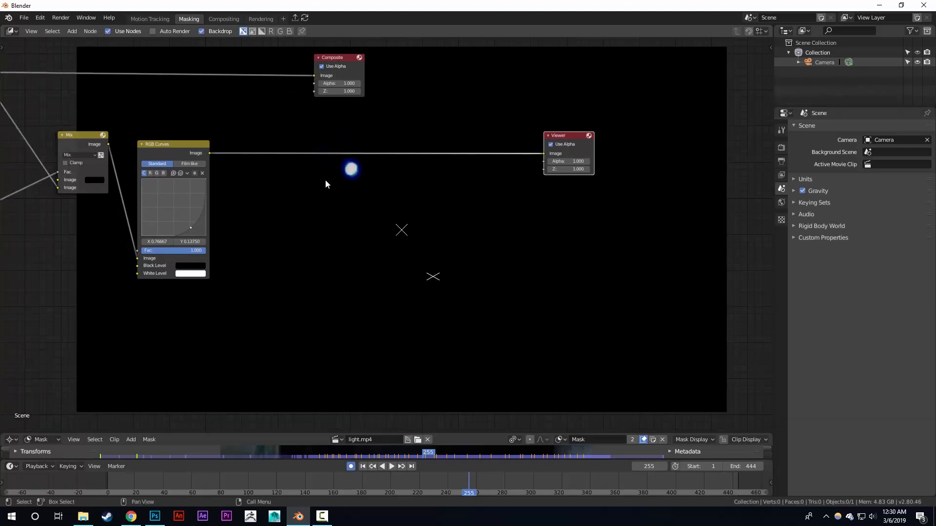
- Insert a Glare node between the RGB Curves and Viewer nodes
middle_click_drag(316, 174, 233, 47)
middle_click_drag(304, 147, 288, 144)
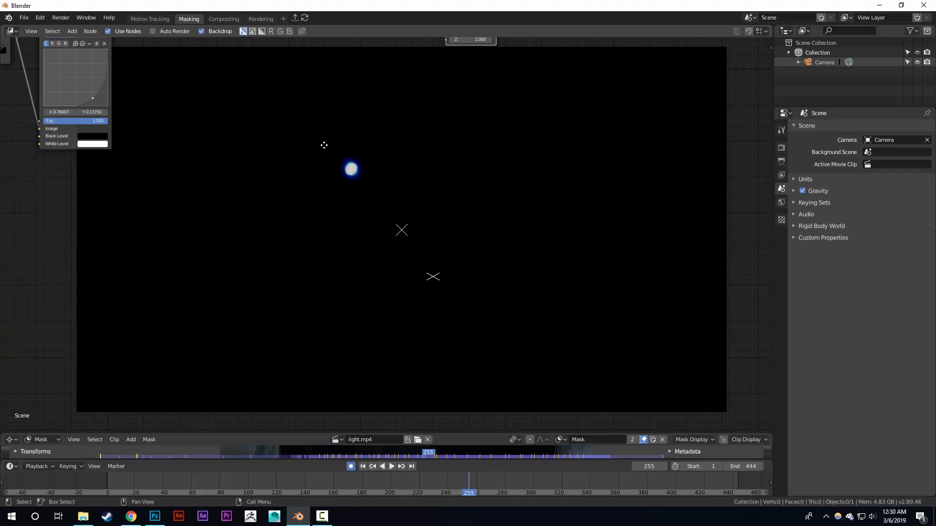
middle_click_drag(324, 145, 465, 287)
scroll(397, 210, "up", 2)
middle_click_drag(272, 194, 248, 190)
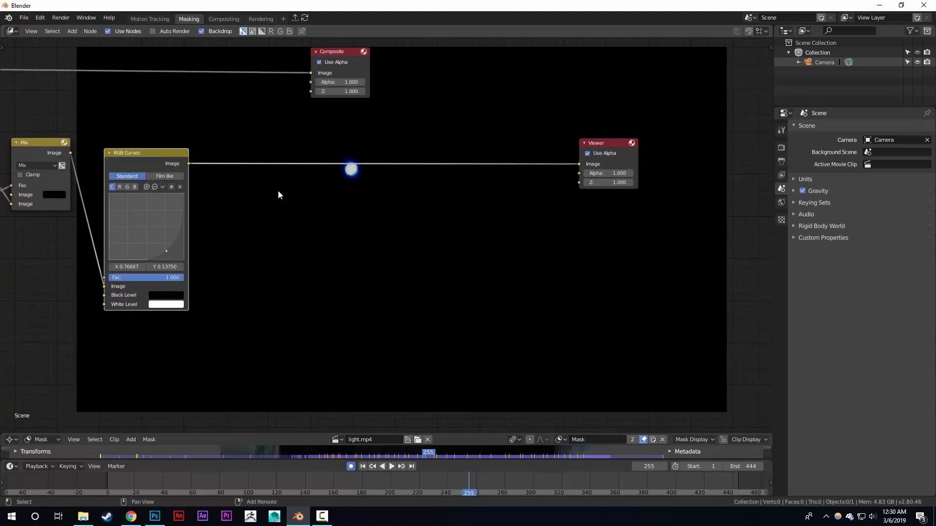
key("shift+a")
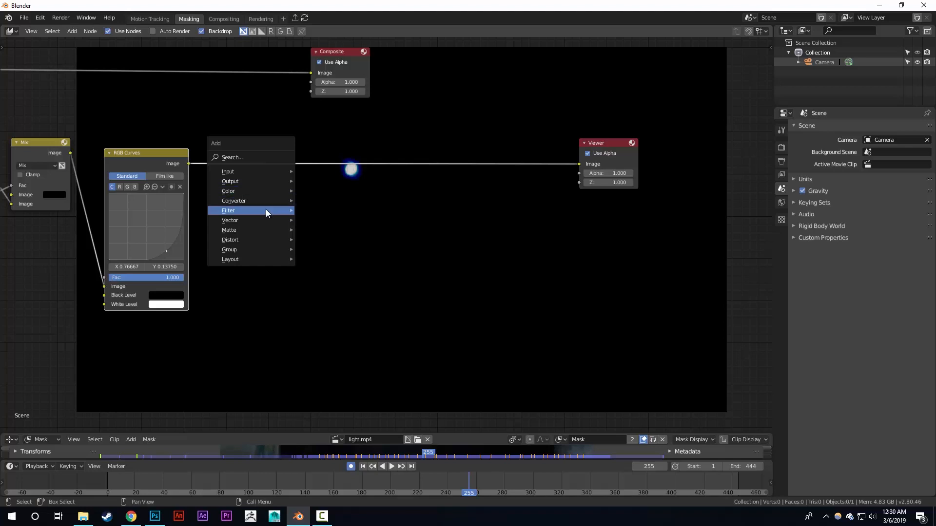
mouse_move(266, 210)
left_click(326, 295)
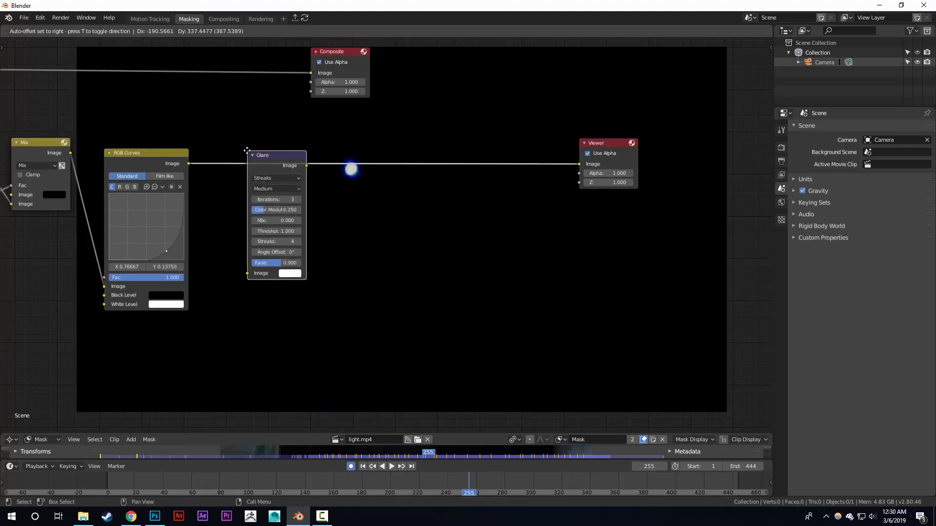
left_click(284, 178)
middle_click_drag(285, 178, 203, 168)
- Set the Glare node's Threshold to 0
scroll(203, 168, "up", 1)
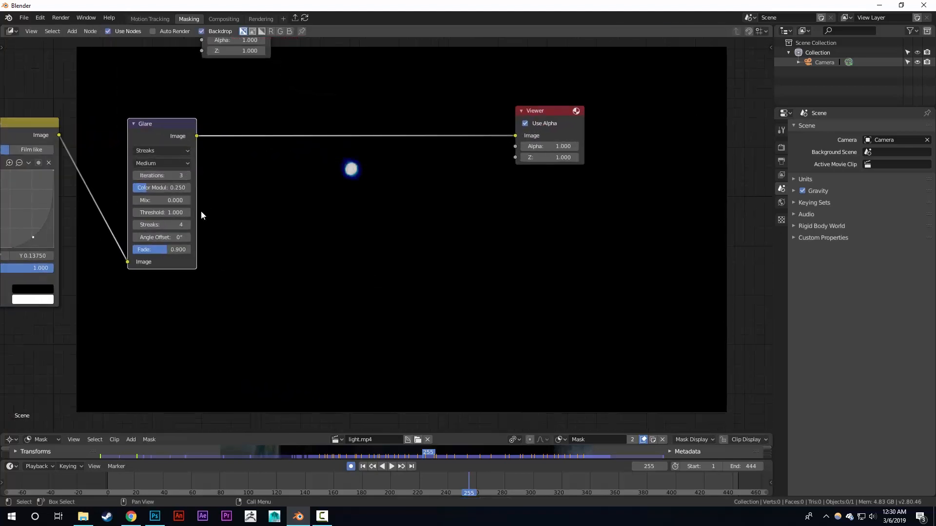
left_click(163, 212)
type("1.0")
type("0")
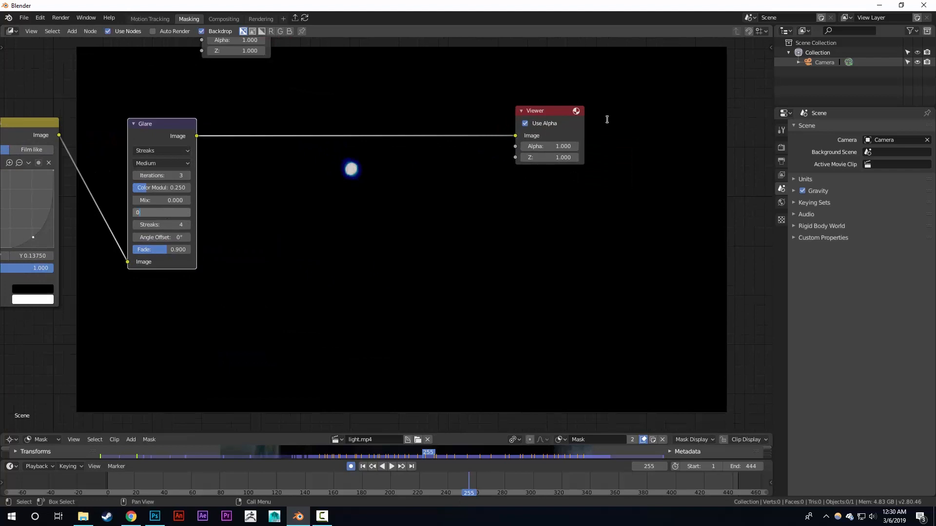
key("Return")
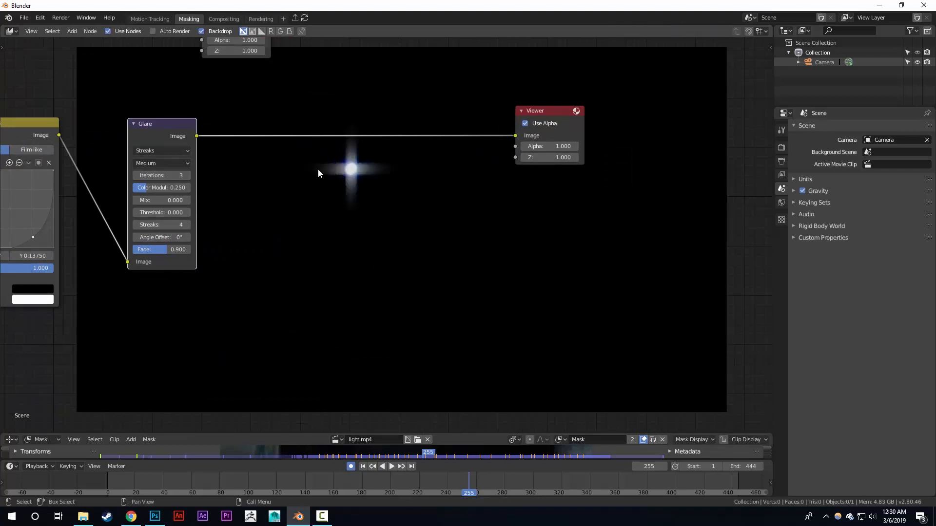
- Keep the Glare type at Streaks and reduce the number of streaks to 2
mouse_move(368, 167)
middle_mouse_down()
mouse_move(376, 186)
mouse_move(381, 155)
middle_mouse_up()
middle_click_drag(314, 160, 319, 176)
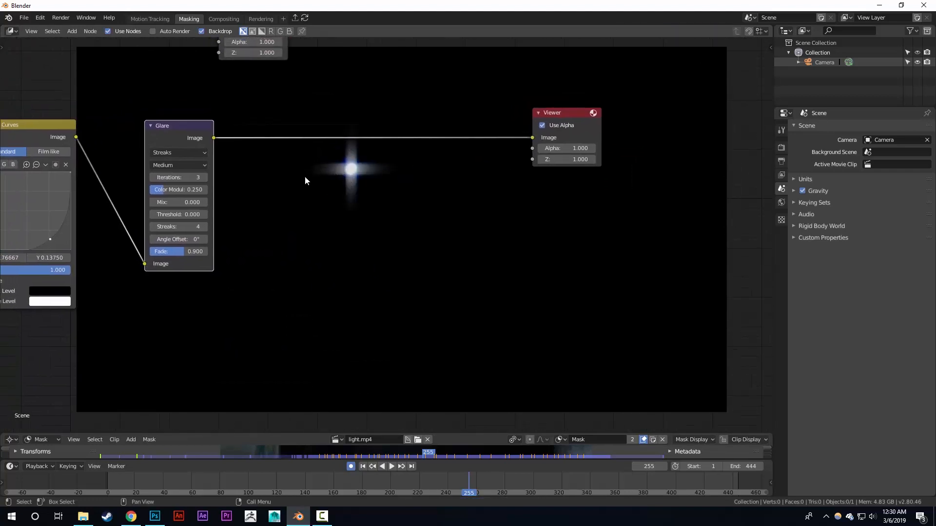
left_click(188, 151)
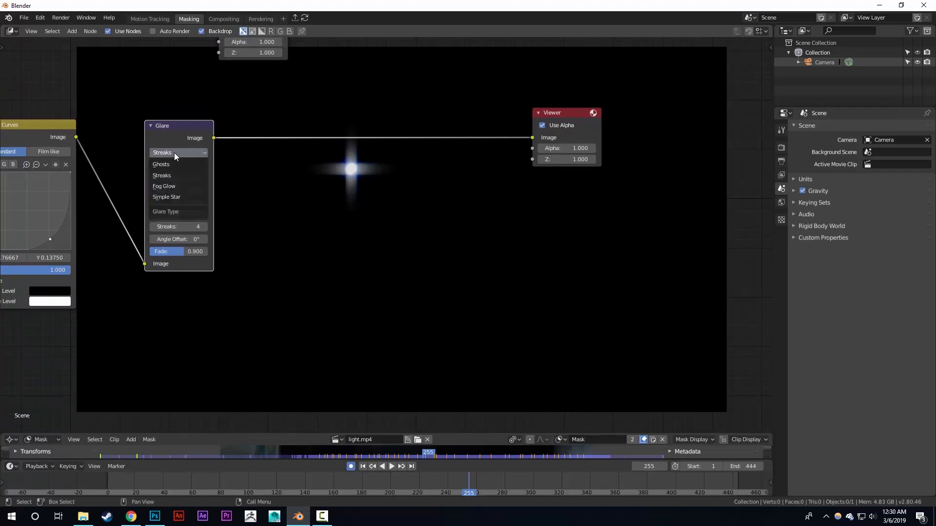
left_click(174, 153)
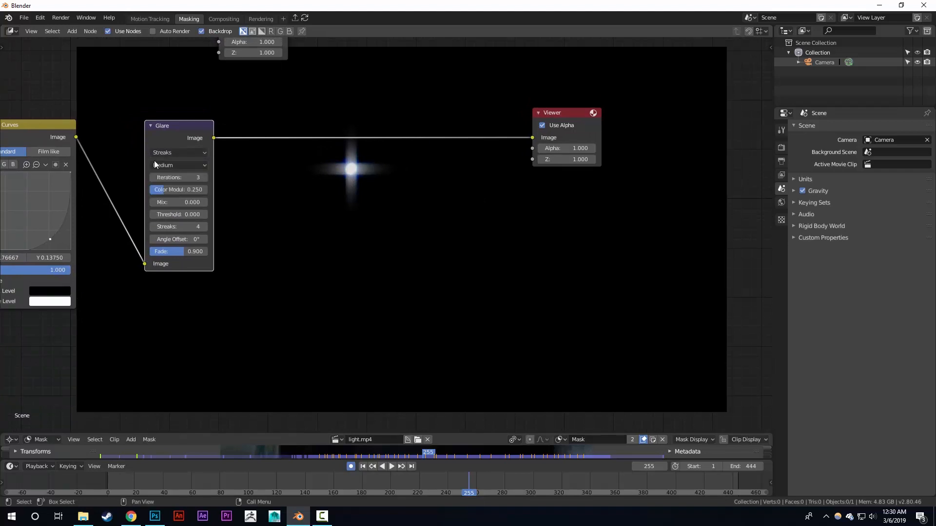
double_click(152, 227)
middle_click_drag(383, 205, 379, 200)
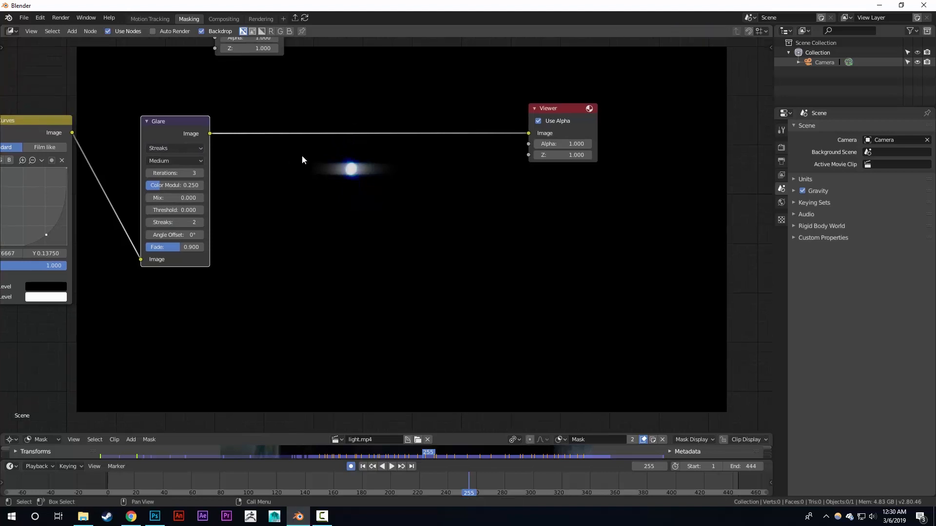
- Set the Glare node's quality to Low
middle_click_drag(340, 175, 341, 198)
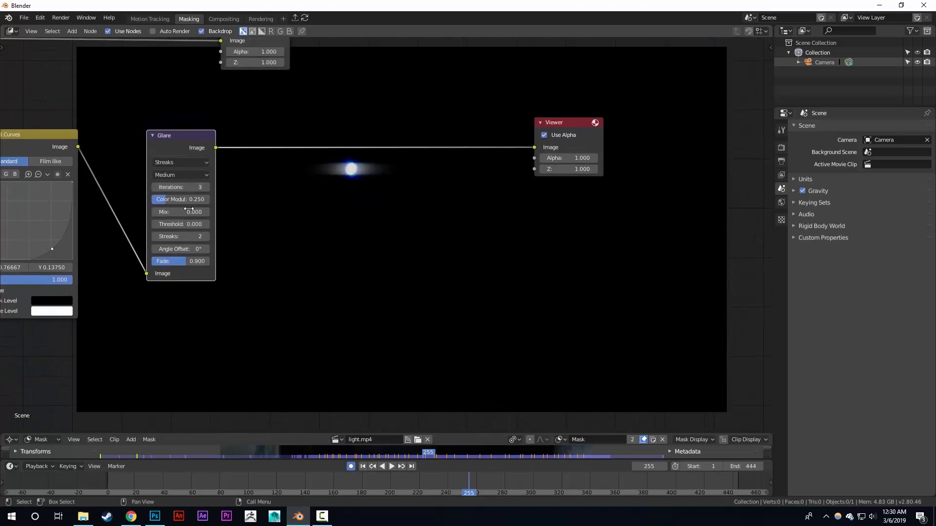
left_click(191, 176)
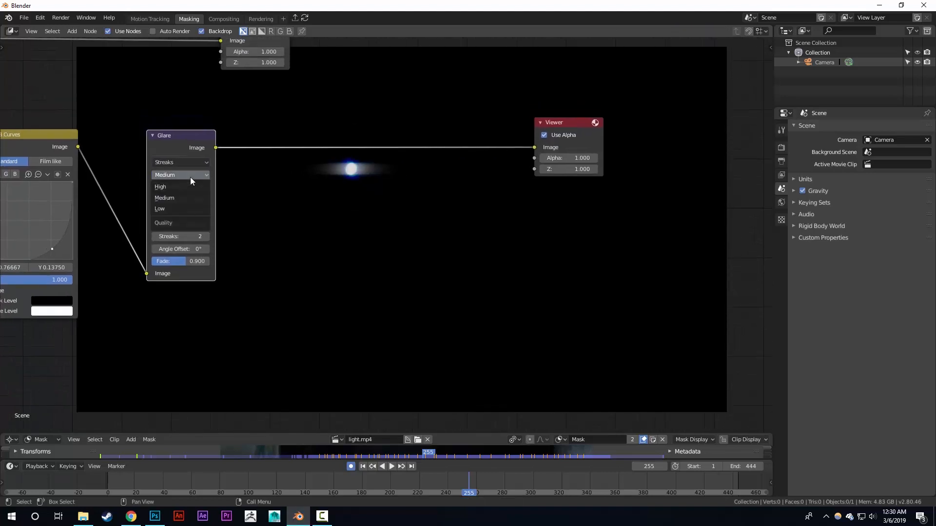
left_click(178, 210)
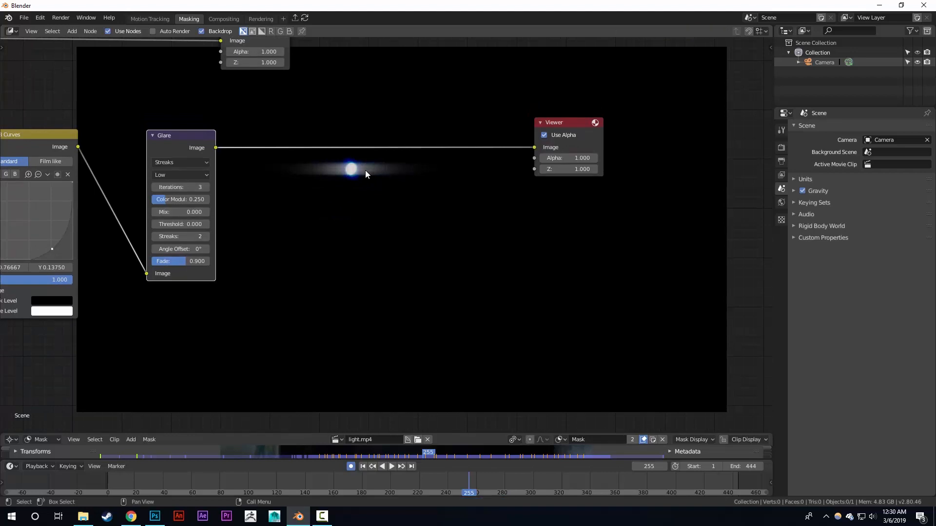
middle_click_drag(366, 171, 360, 159)
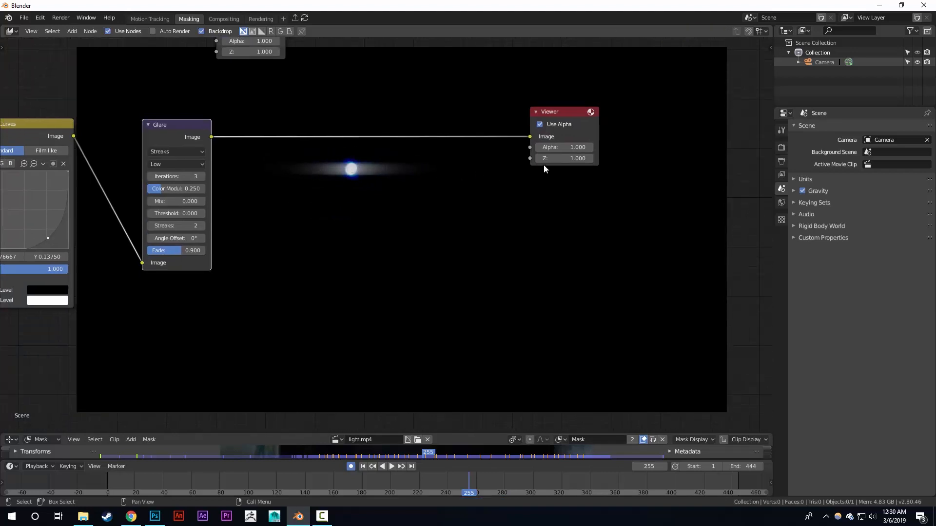
middle_click_drag(220, 166, 225, 171)
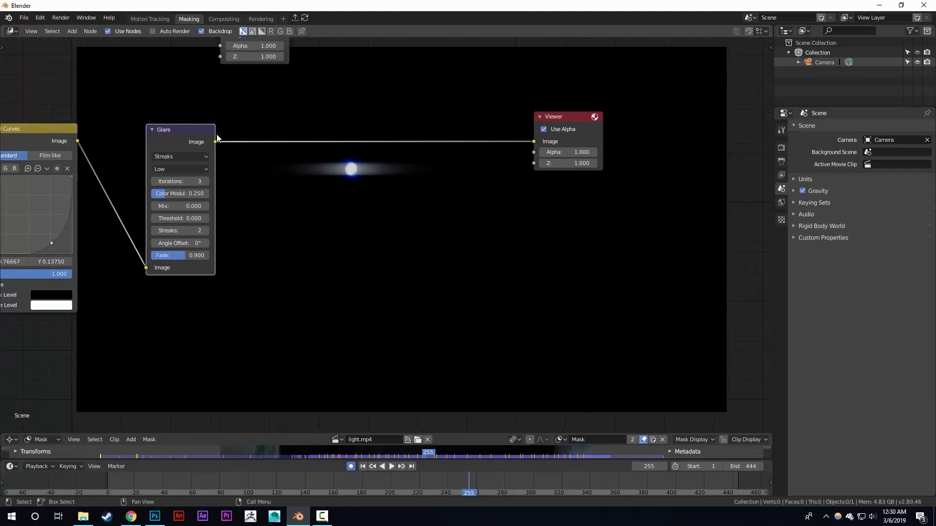
- Try High quality on the Glare node and switch it back to Low
left_click(178, 169)
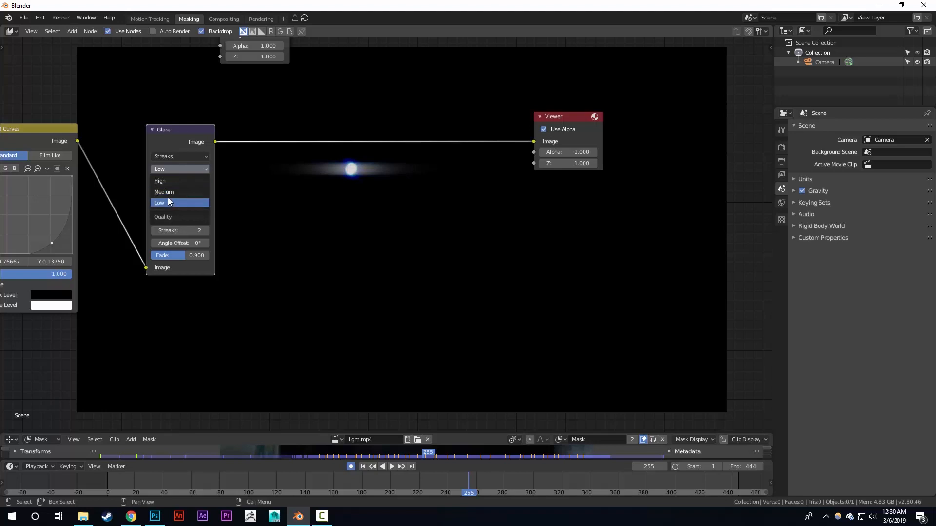
left_click(170, 181)
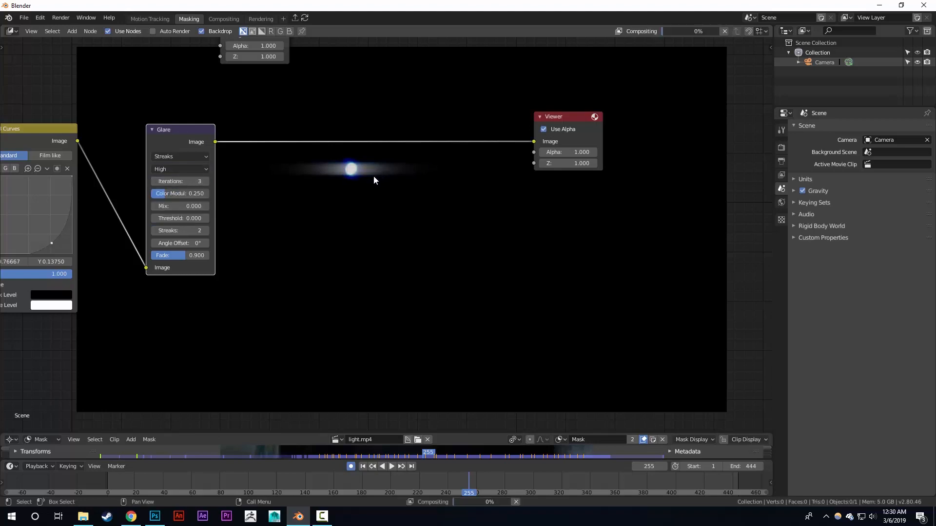
left_click(179, 169)
left_click(178, 202)
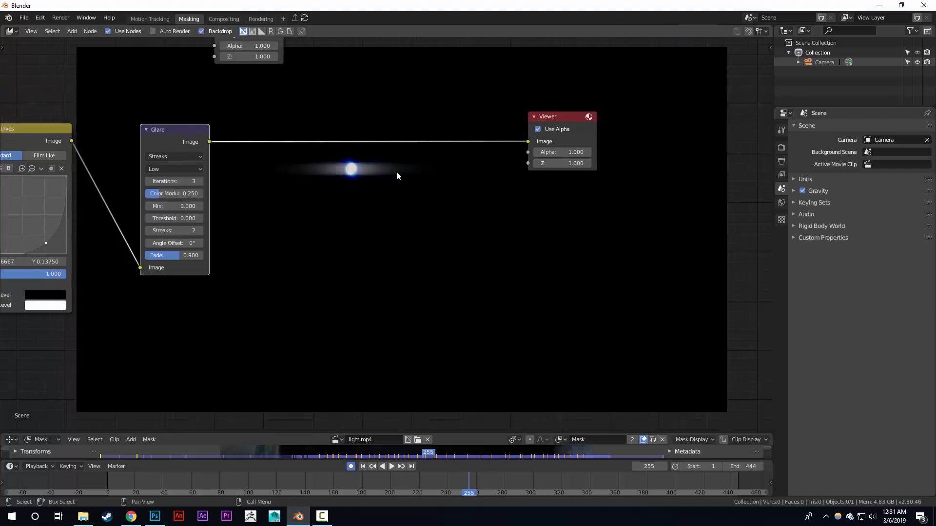
- Raise the Glare node's Fade to 0.989 to lengthen the horizontal streak
middle_click_drag(355, 206, 278, 174)
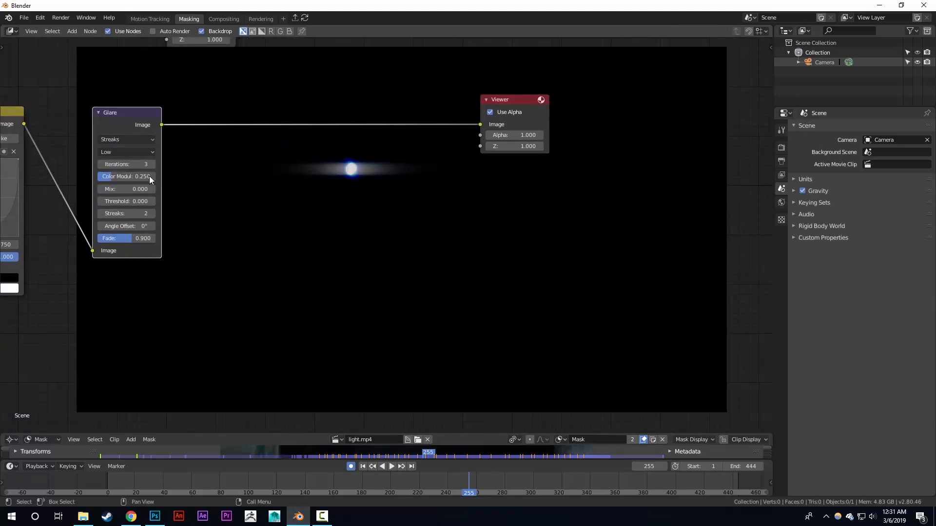
left_click_drag(133, 239, 150, 238)
middle_click_drag(275, 242, 279, 252)
middle_click_drag(152, 247, 155, 257)
left_click_drag(157, 270, 145, 275)
middle_click_drag(146, 276, 149, 282)
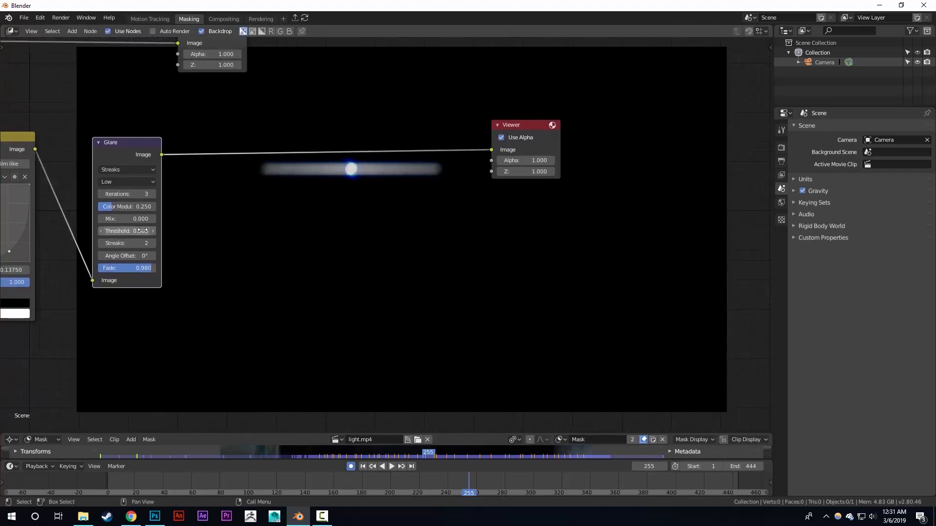
left_click_drag(153, 268, 156, 268)
- Fine-tune the RGB Curves point to about X 0.77, Y 0.16 to adjust the brightness of the streak
middle_click_drag(293, 225, 646, 241)
middle_click_drag(329, 232, 236, 166)
scroll(236, 167, "up", 1)
scroll(236, 166, "up", 1)
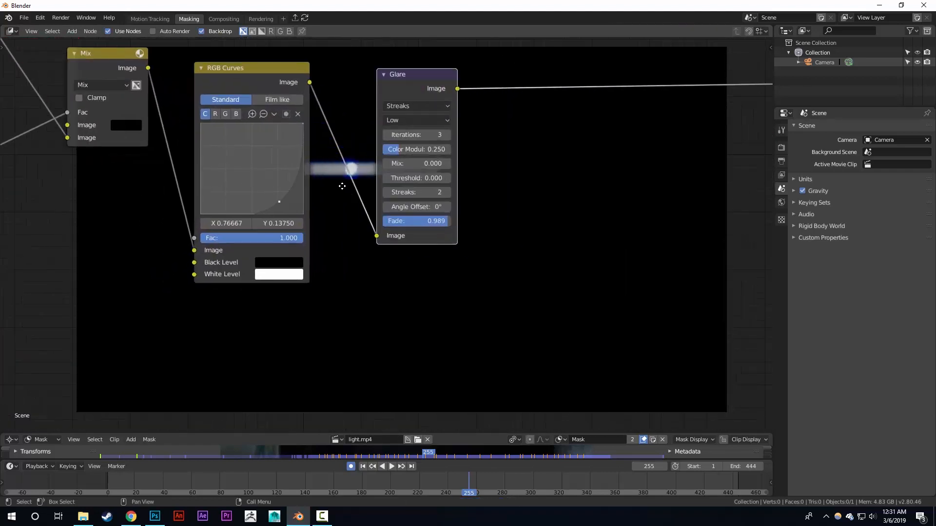
middle_click_drag(343, 189, 204, 125)
left_click_drag(140, 130, 142, 131)
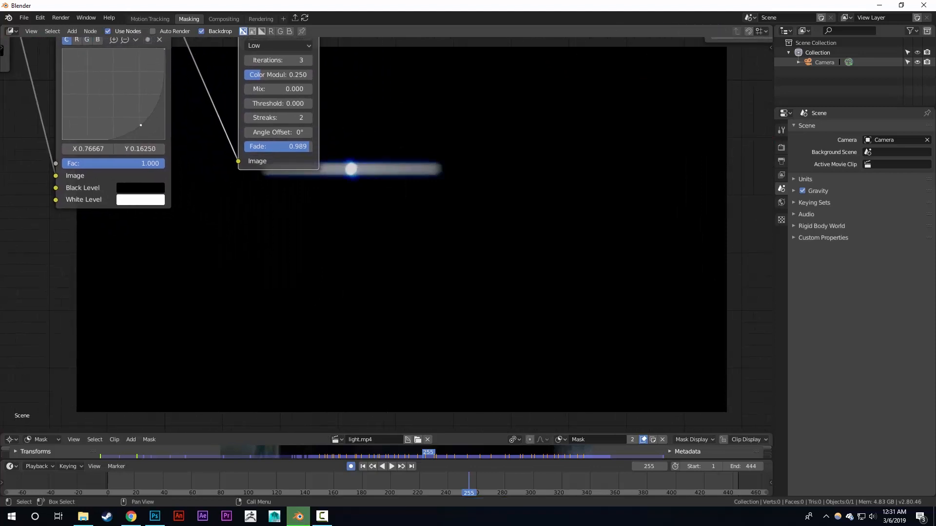
middle_click_drag(370, 113, 292, 220)
left_click_drag(90, 236, 89, 235)
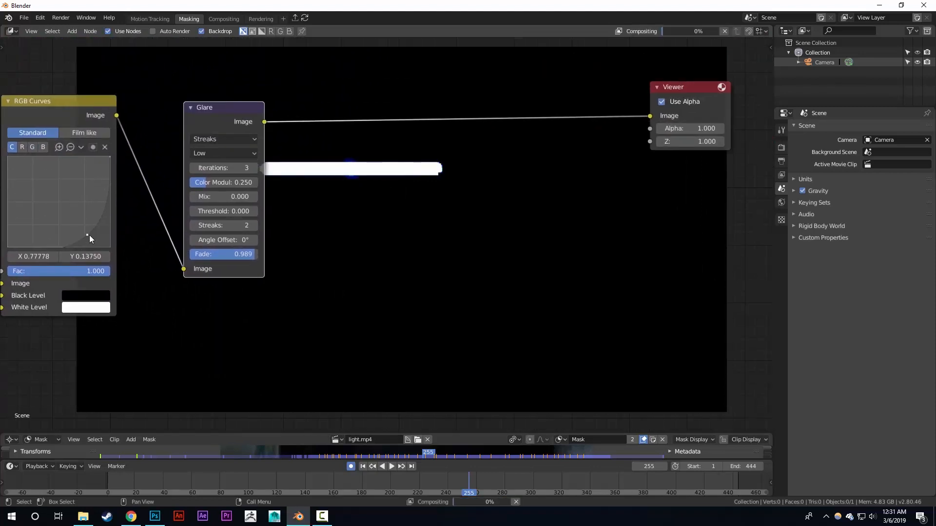
middle_click_drag(338, 203, 321, 207)
middle_click_drag(196, 195, 283, 201)
middle_click_drag(451, 187, 384, 165)
left_click_drag(121, 218, 121, 216)
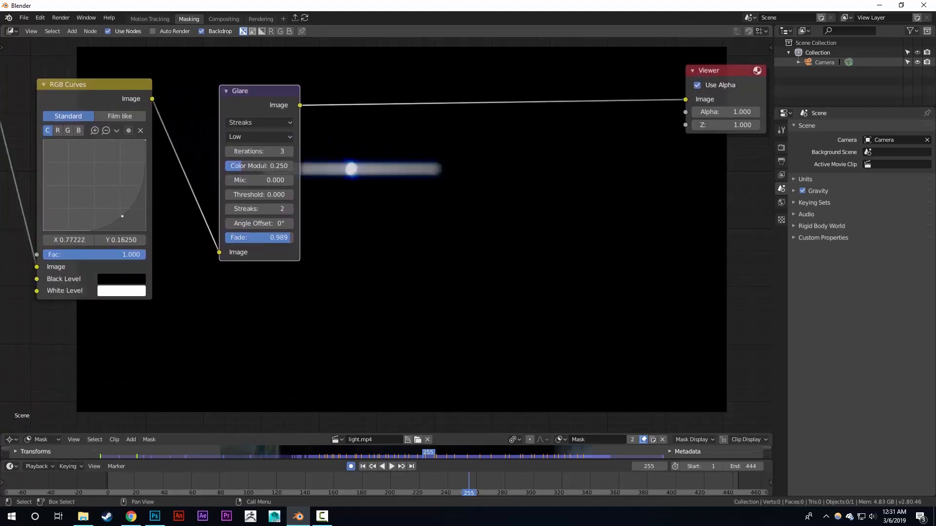
- Increase the Glare node's Iterations to 5 so the streak spans the frame
middle_click_drag(279, 171, 175, 186)
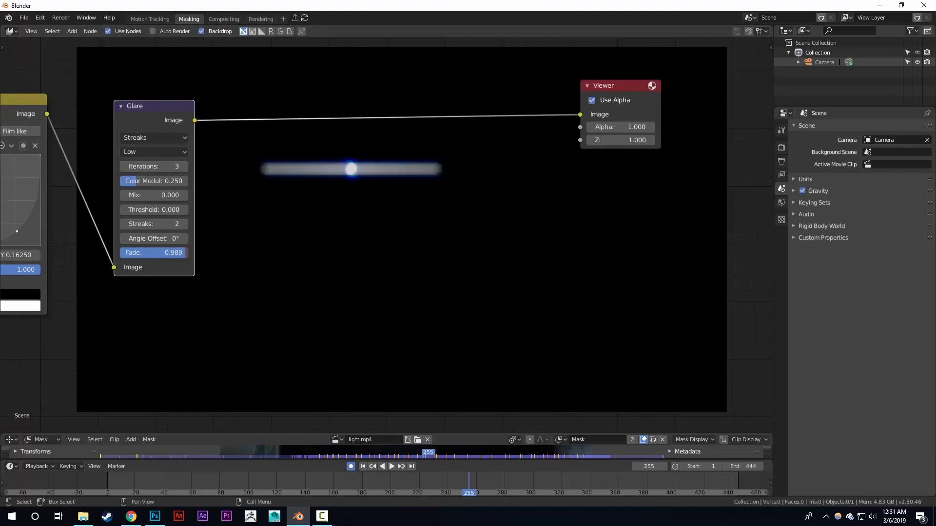
middle_click_drag(283, 176, 348, 156)
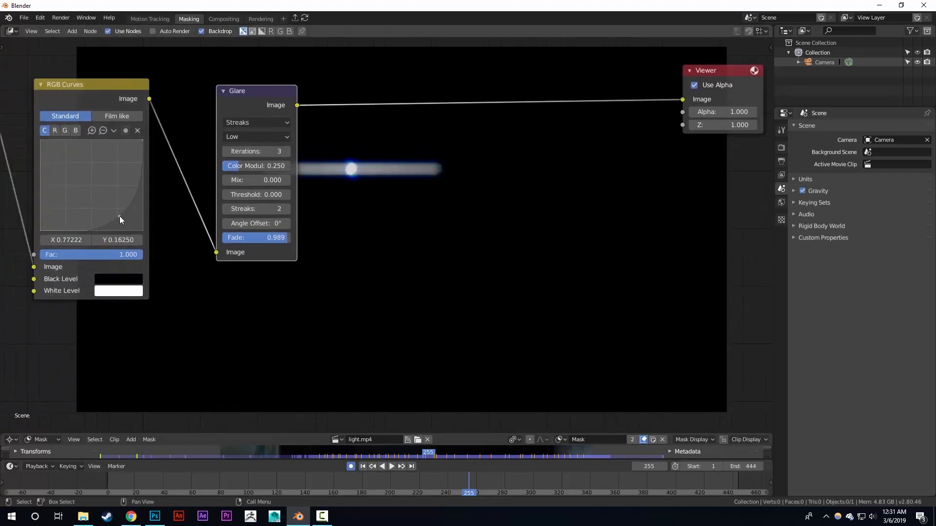
middle_click_drag(278, 156, 143, 184)
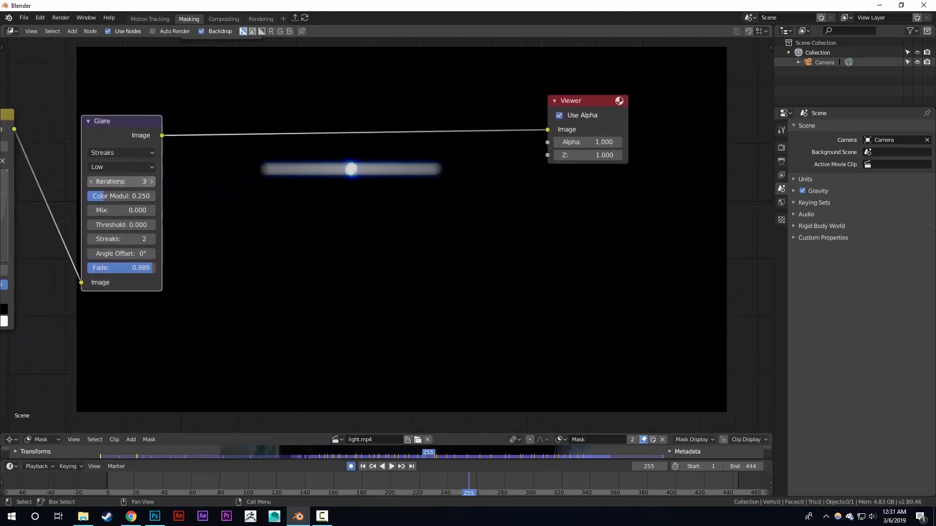
left_click(151, 182)
scroll(430, 171, "down", 2)
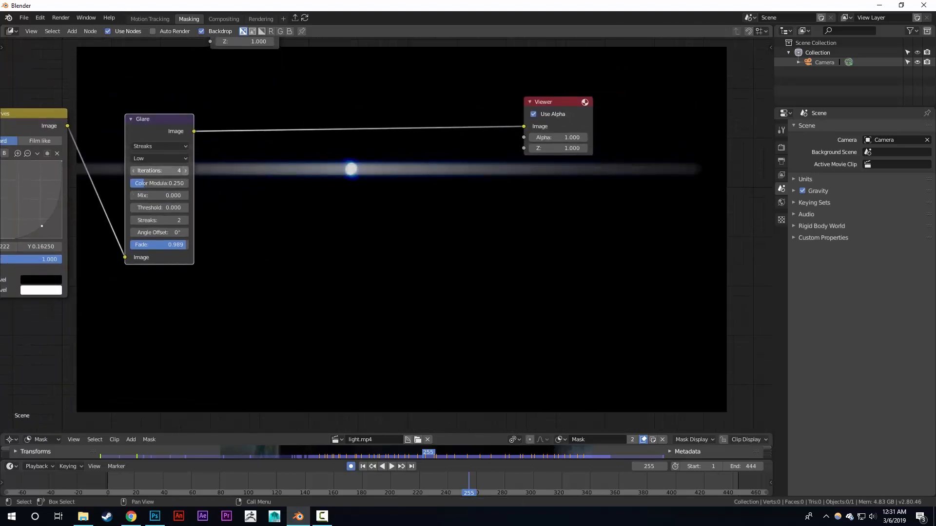
left_click(186, 170)
mouse_move(229, 181)
middle_mouse_down()
mouse_move(171, 119)
mouse_move(131, 128)
mouse_move(171, 152)
middle_mouse_up()
scroll(95, 196, "up", 1)
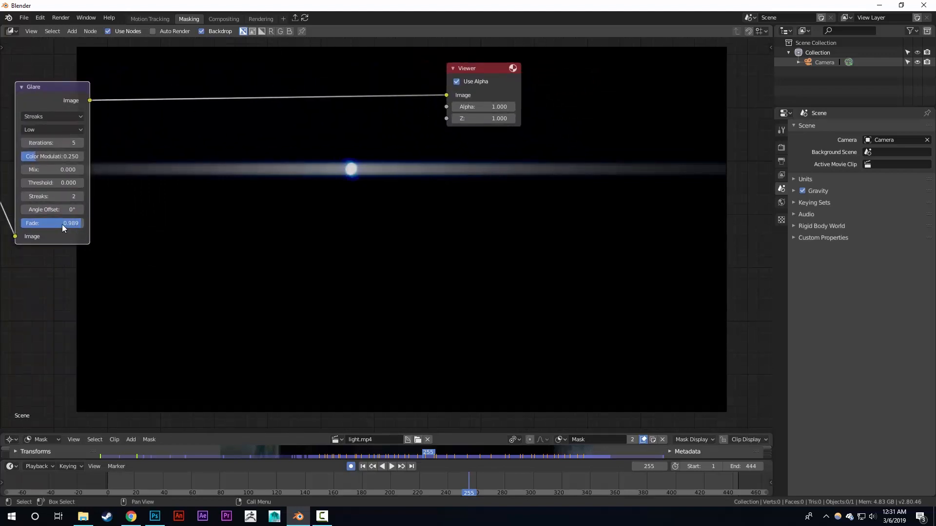
- Reset the Glare node's Fade to 0.9 and raise it to about 0.982
left_click(81, 222)
key("BackSpace")
type("0.9")
key("Return")
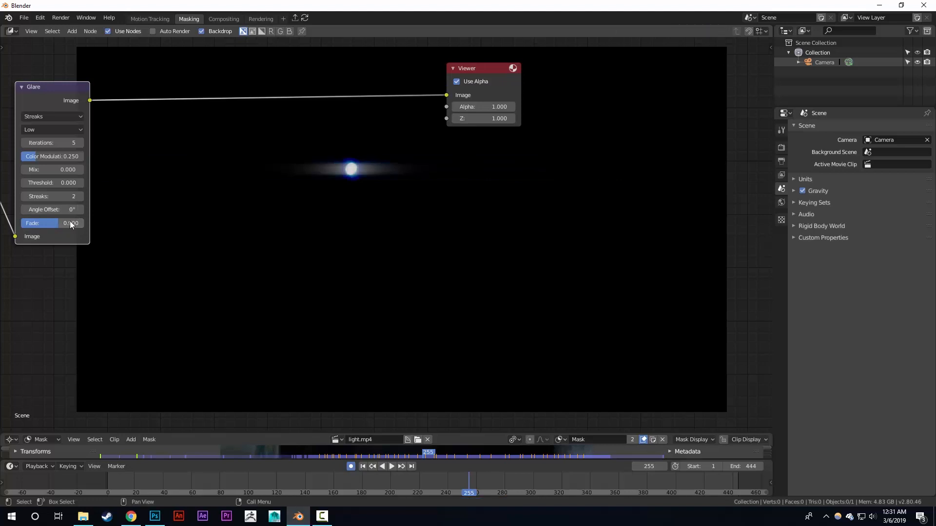
left_click(68, 222)
key("BackSpace")
type(".90")
key("Return")
left_click_drag(60, 223, 65, 222)
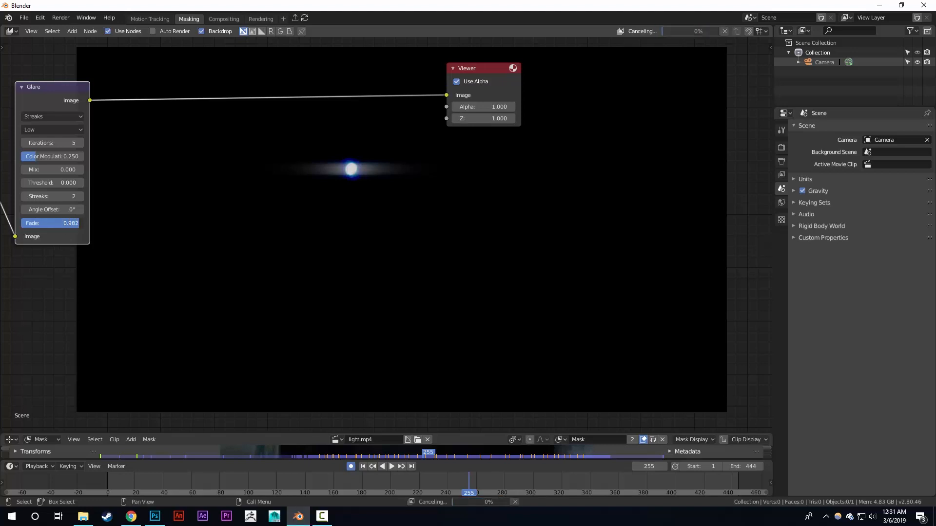
- Set the Glare node's Fade to 0.99 so the streak reaches across the frame
left_click(65, 223)
type("990")
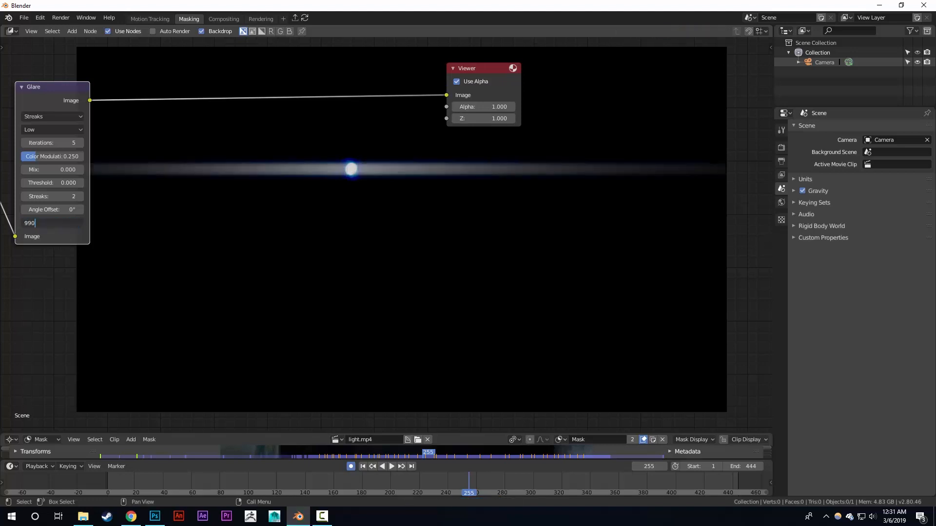
key("Return")
left_click(83, 224)
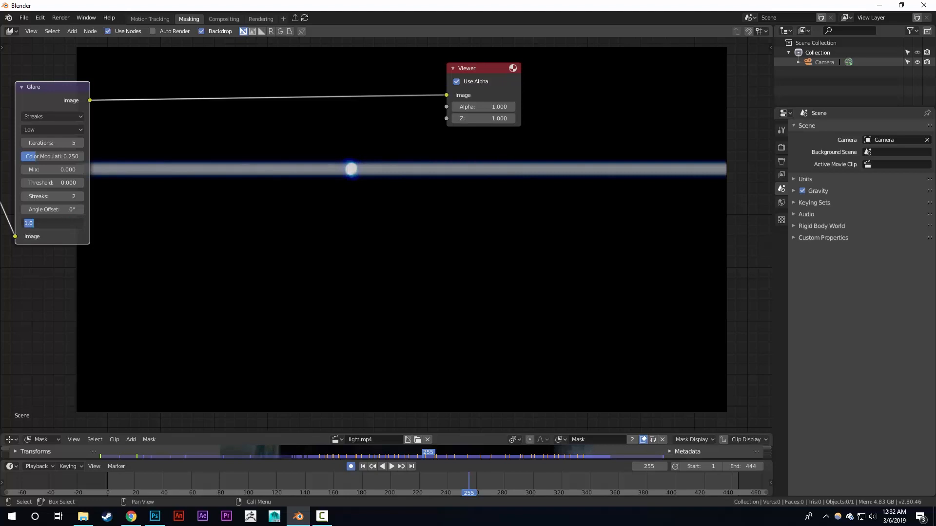
type(".99")
key("Return")
- Set the Streaks Glare node's Color Modulation to 0.65 to give the streak more color variation
middle_click_drag(306, 142, 279, 217)
middle_click_drag(179, 186, 183, 162)
left_click_drag(466, 122, 494, 119)
middle_click_drag(360, 157, 60, 143)
left_click(59, 144)
middle_click_drag(130, 148, 191, 90)
middle_click_drag(90, 159, 80, 159)
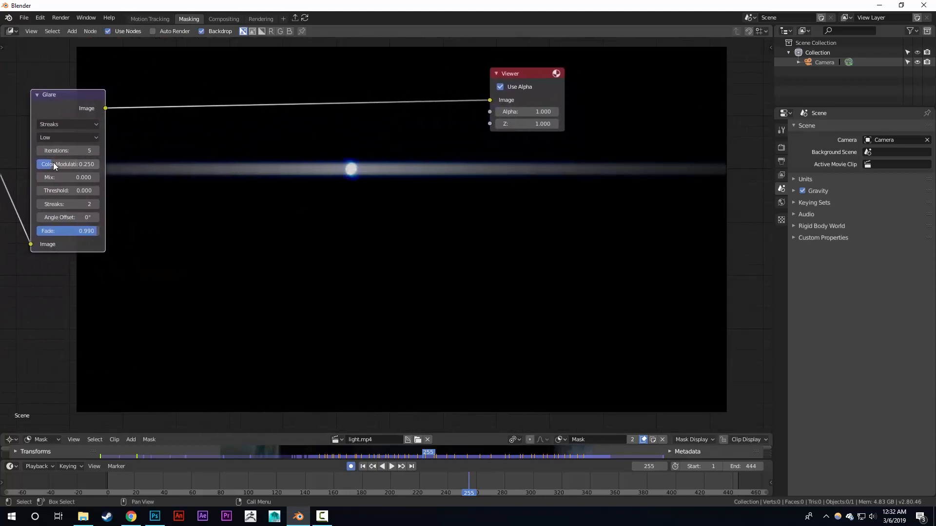
left_click_drag(54, 162, 76, 164)
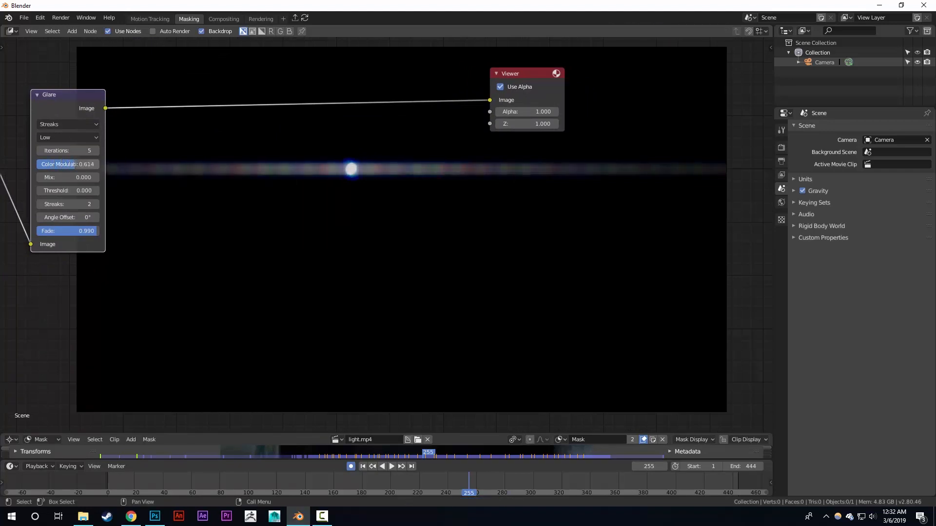
left_click_drag(77, 164, 79, 164)
left_click(79, 164)
type(".")
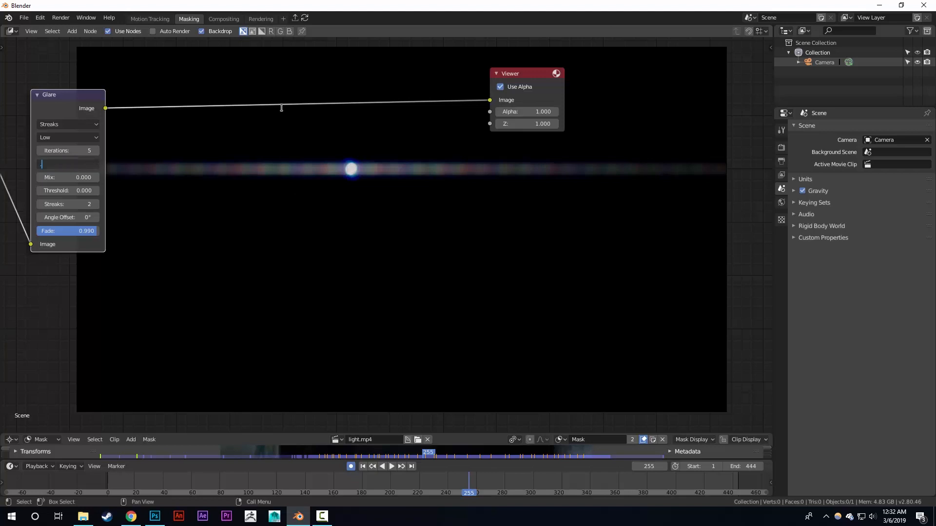
type("650")
key("Return")
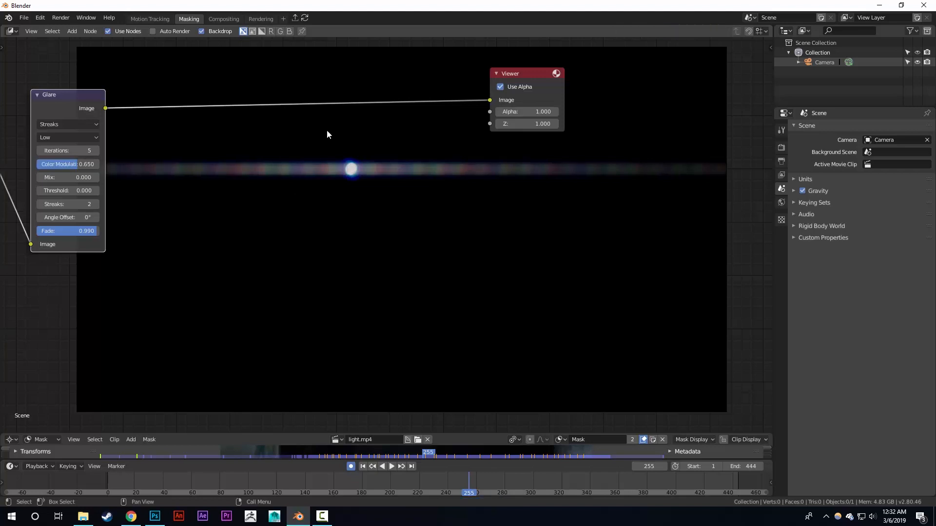
- Duplicate the Glare node, place the copy below the original and change its glare type to Ghosts
middle_click_drag(327, 129, 508, 134)
middle_click_drag(338, 172, 391, 211)
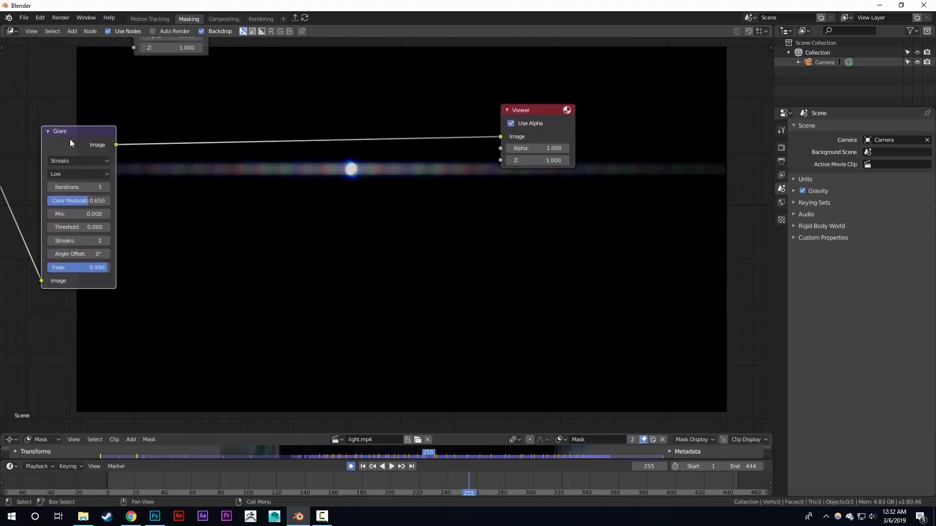
middle_click_drag(68, 138, 145, 84)
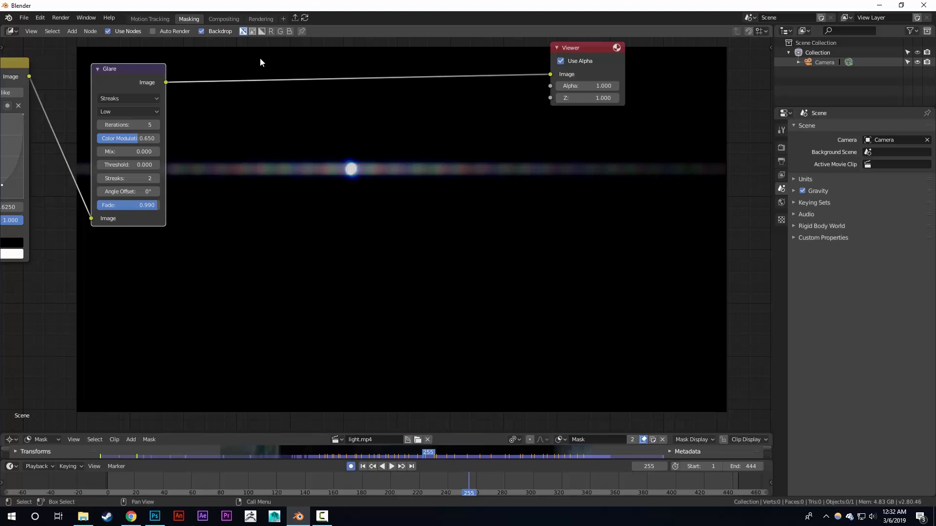
key("shift+d")
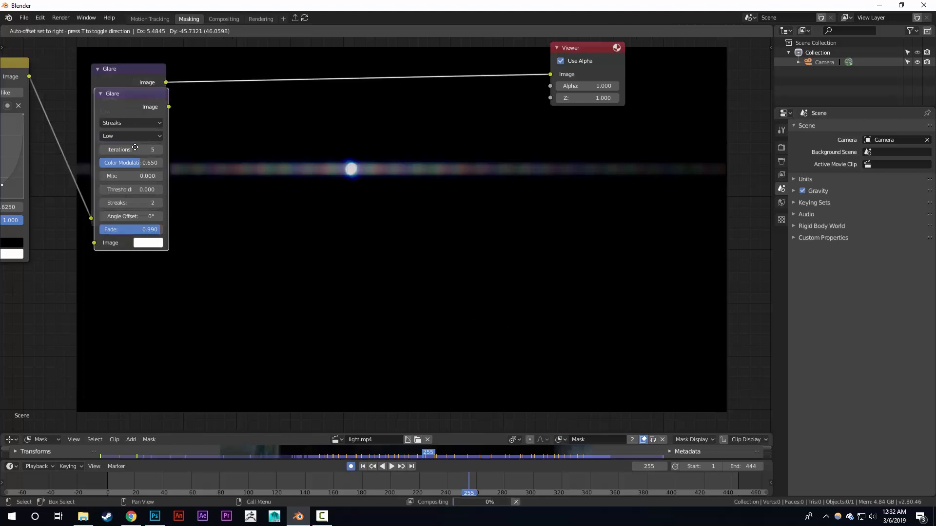
left_click(126, 240)
left_click(117, 264)
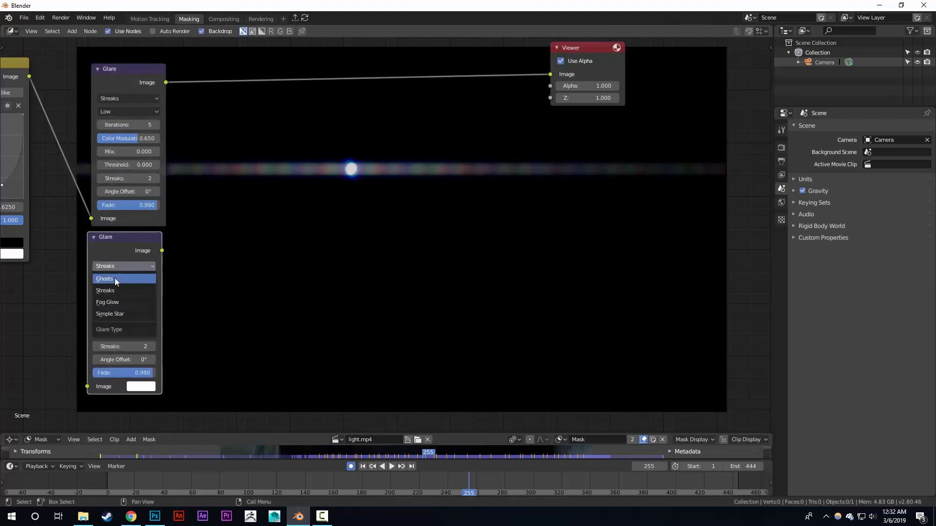
left_click(115, 278)
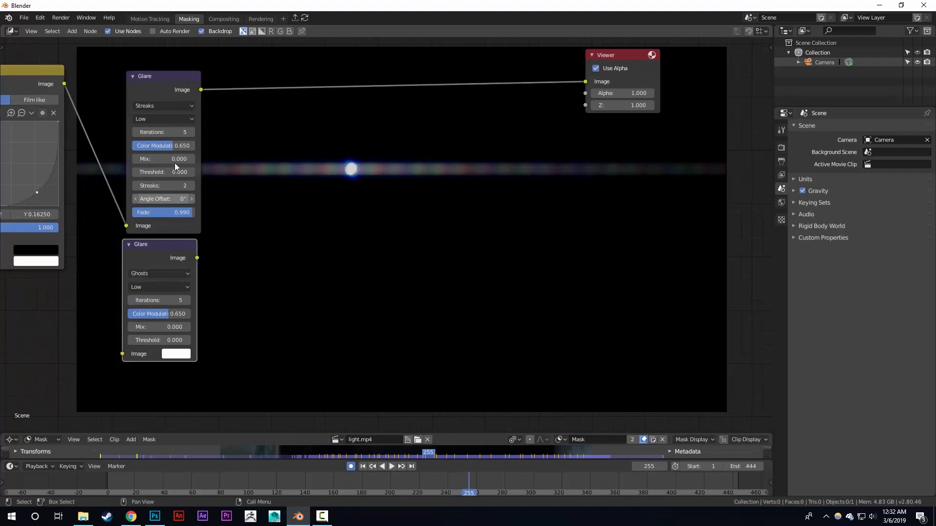
- Feed the RGB Curves output into the Ghosts Glare node and connect that node's output to the Viewer
left_click_drag(63, 86, 123, 354)
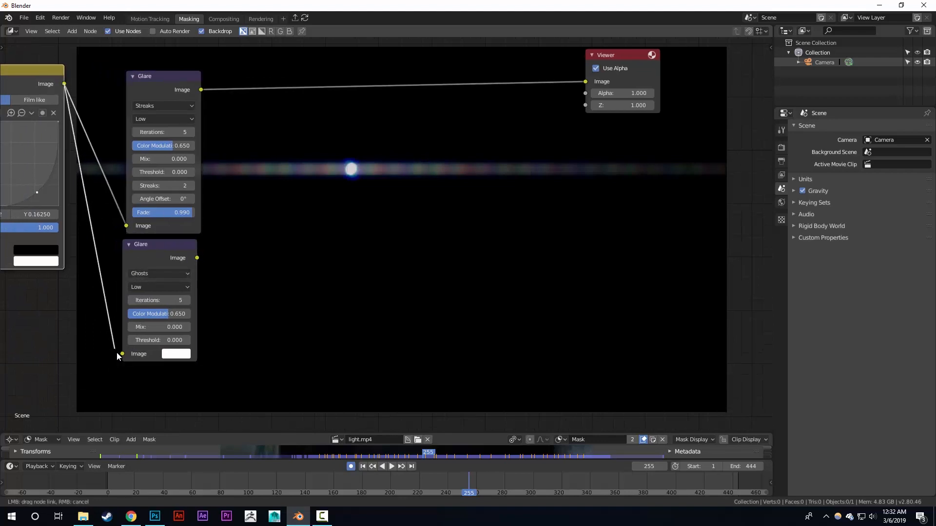
middle_click_drag(16, 135, 50, 128)
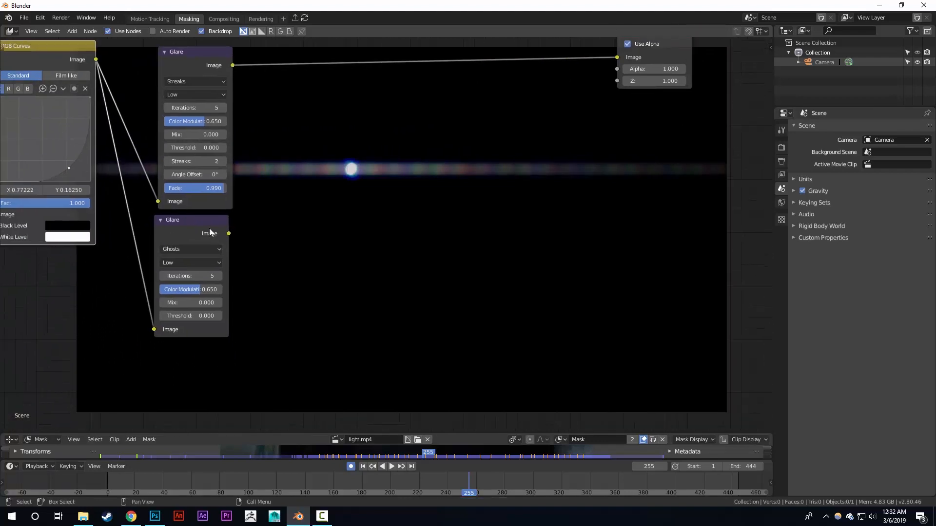
left_click_drag(209, 228, 195, 249)
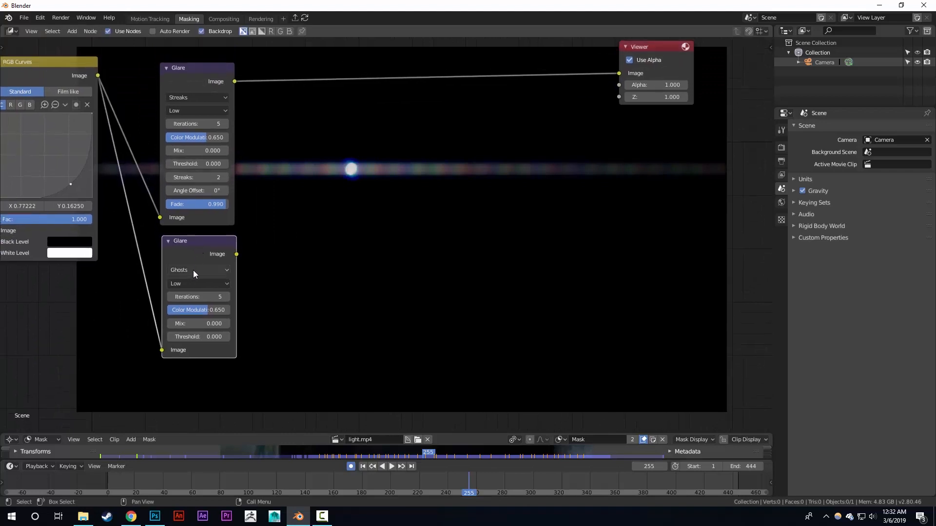
middle_click_drag(241, 252, 210, 270)
left_click_drag(206, 271, 590, 91)
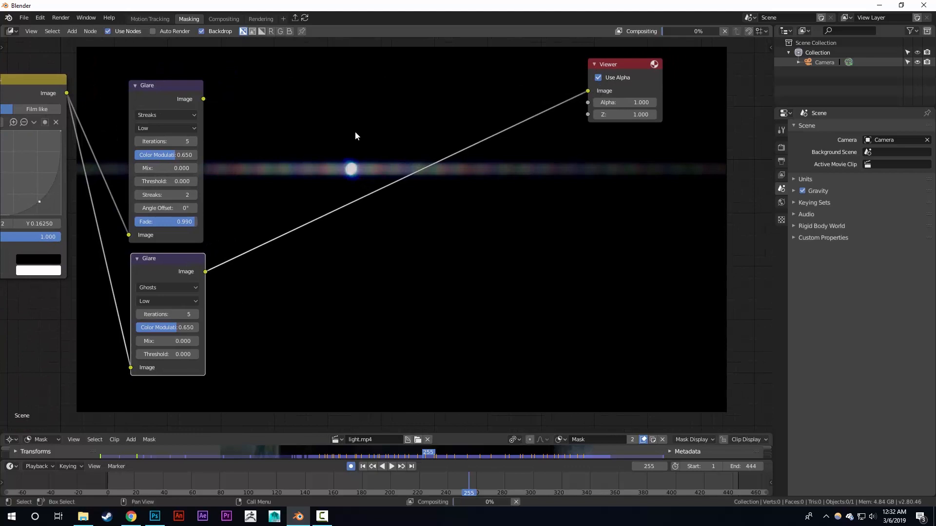
- Insert a Mix color node on the link between the Ghosts Glare node and the Viewer
middle_click_drag(336, 157, 265, 90)
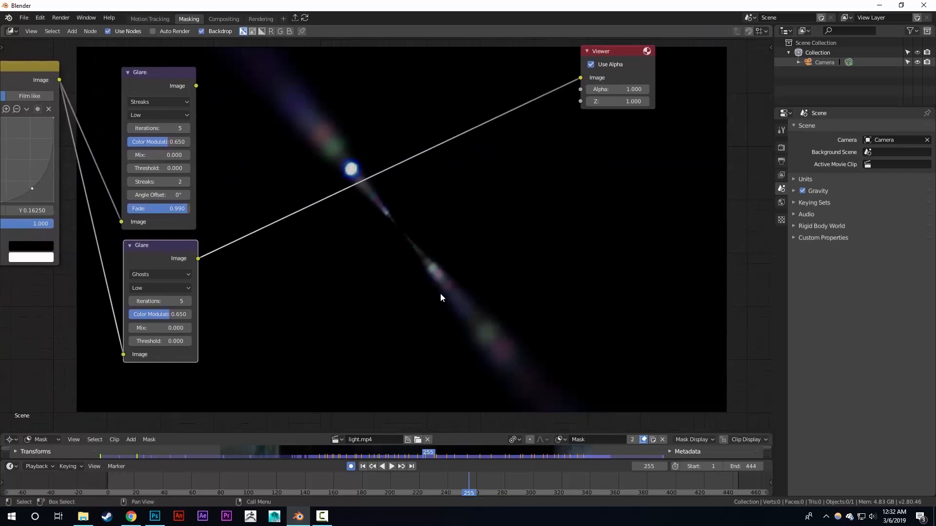
middle_click_drag(369, 275, 371, 272)
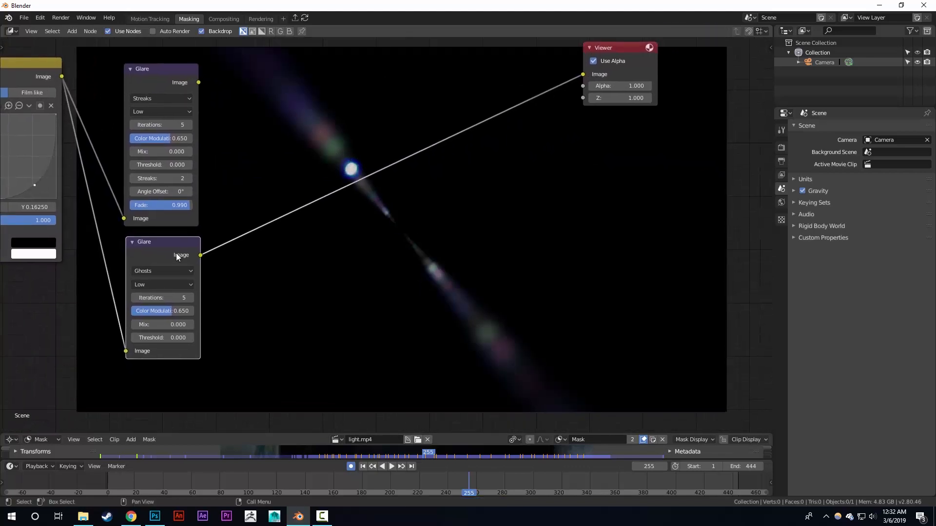
middle_click_drag(230, 239, 216, 260)
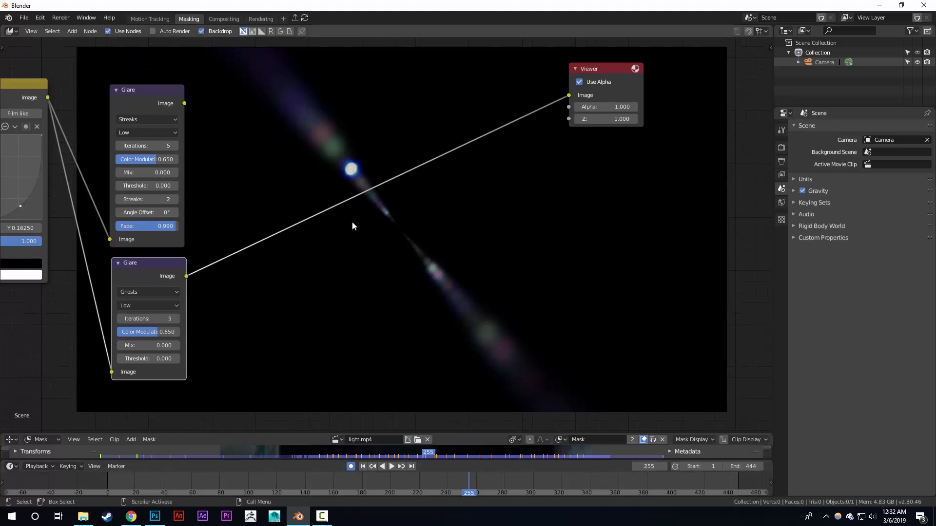
middle_click_drag(324, 188, 285, 175)
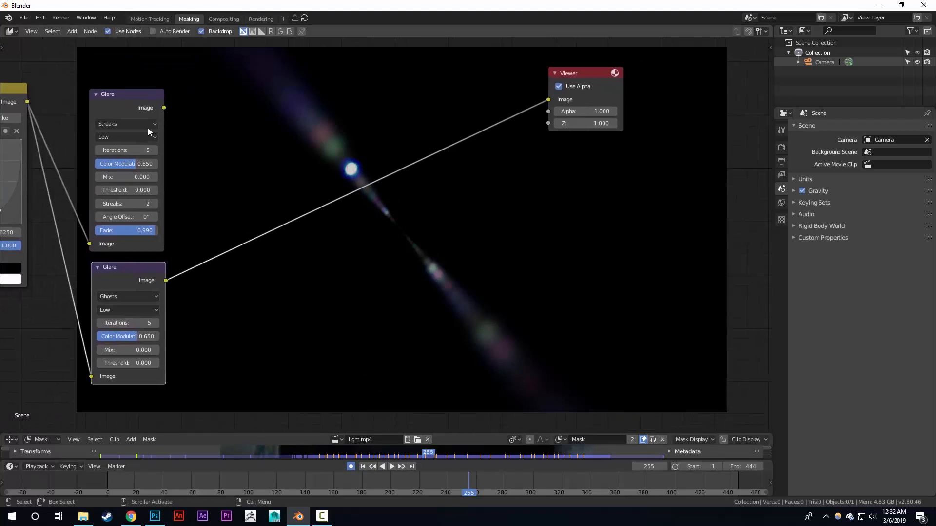
key("shift+a")
mouse_move(273, 203)
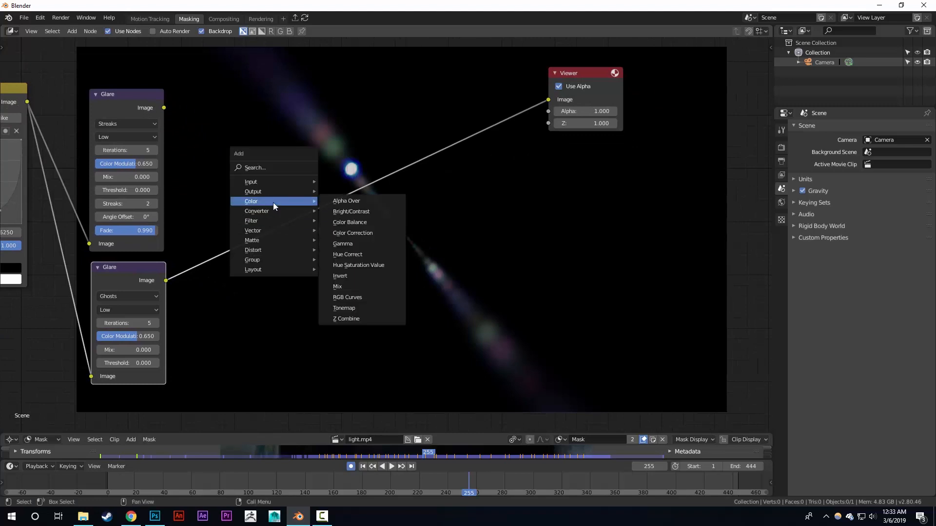
left_click(337, 287)
left_click(336, 154)
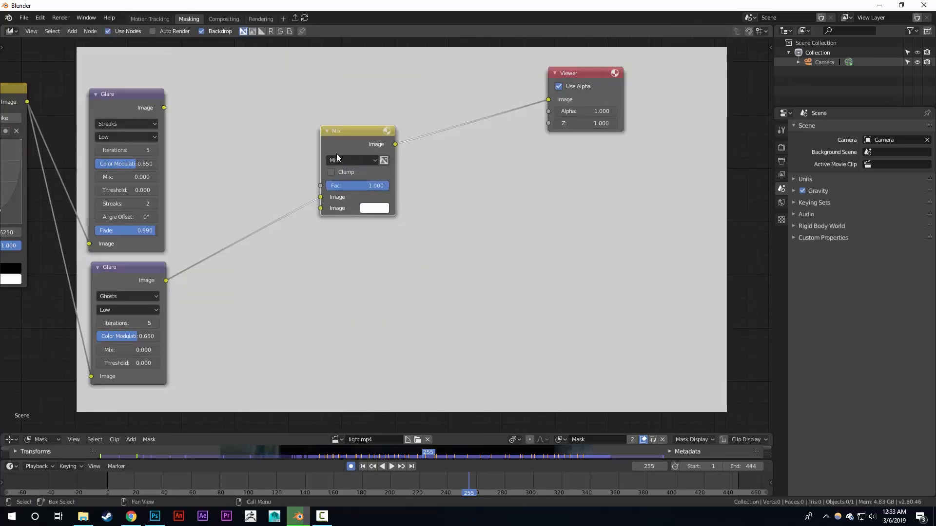
- Connect the Streaks Glare output to the Mix node's first image input and set its blend mode to Add
left_click_drag(164, 108, 321, 197)
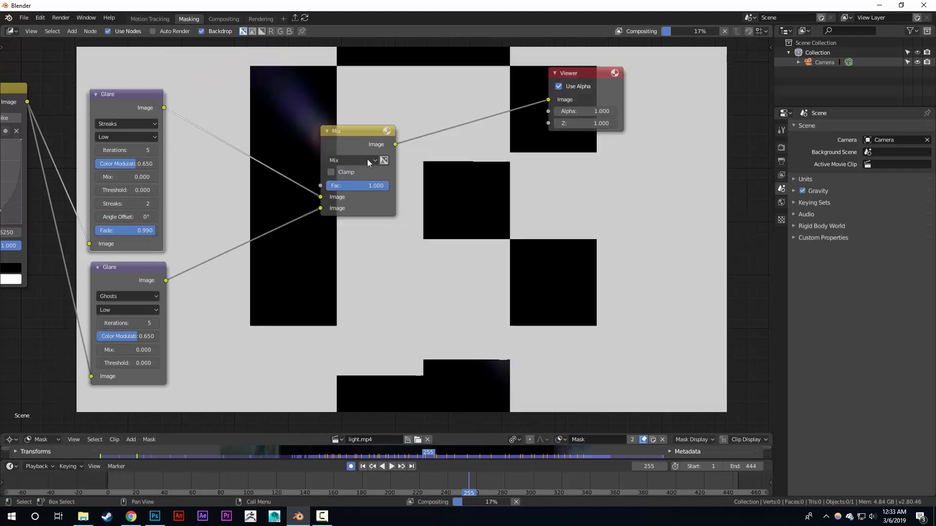
left_click(367, 159)
left_click(351, 267)
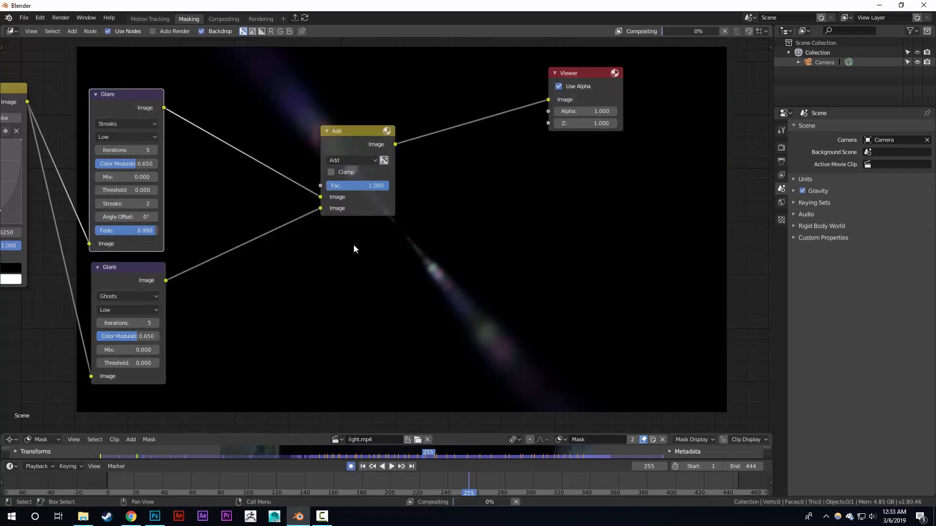
- Lower the Add node's Fac to about 0.618 to weaken the ghosts in the combined flare
middle_click_drag(408, 171, 384, 288)
left_click(356, 114)
left_click(357, 115)
middle_click_drag(300, 171, 318, 134)
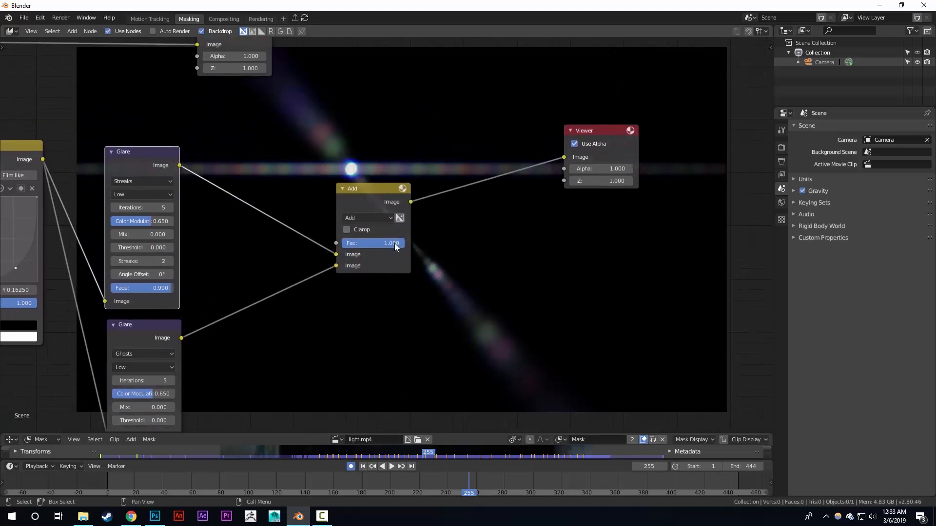
mouse_move(394, 244)
left_mouse_down()
mouse_move(367, 244)
mouse_move(383, 243)
left_mouse_up()
- Try different Iterations on the Ghosts Glare node and settle on 4
middle_click_drag(369, 238, 336, 117)
middle_click_drag(306, 201, 373, 226)
scroll(373, 226, "up", 1)
middle_click_drag(253, 251, 203, 175)
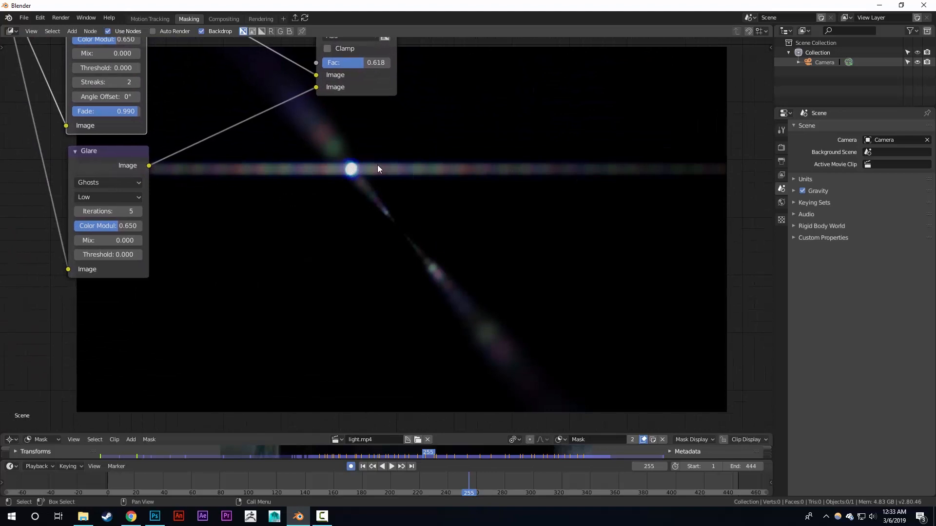
middle_click_drag(311, 206, 324, 213)
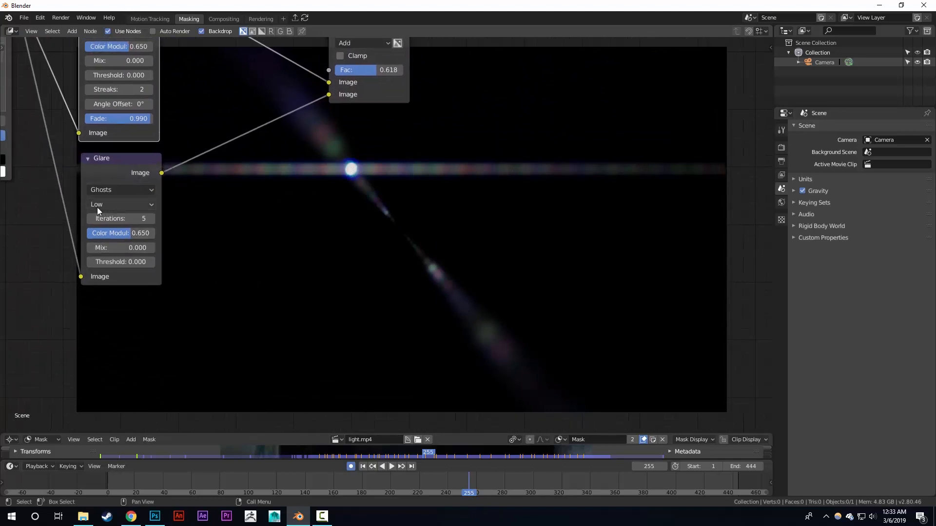
left_click(90, 219)
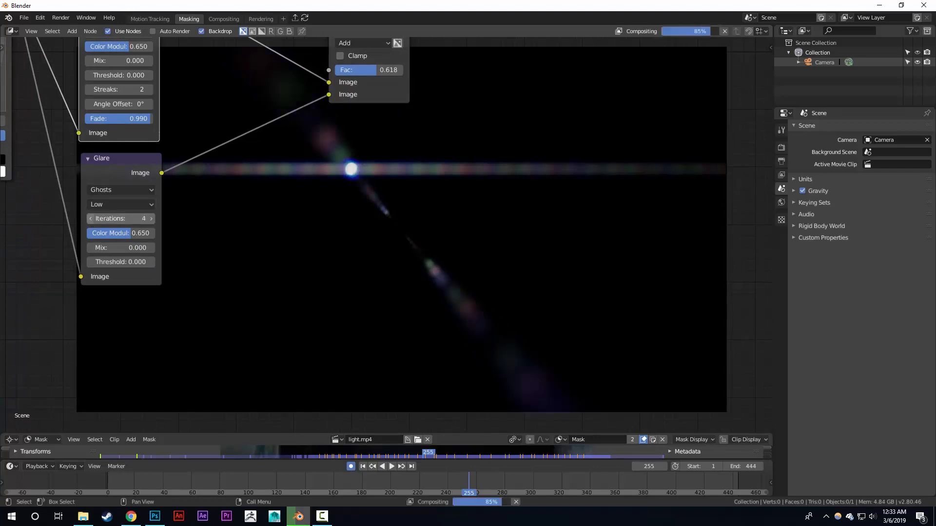
left_click(151, 219)
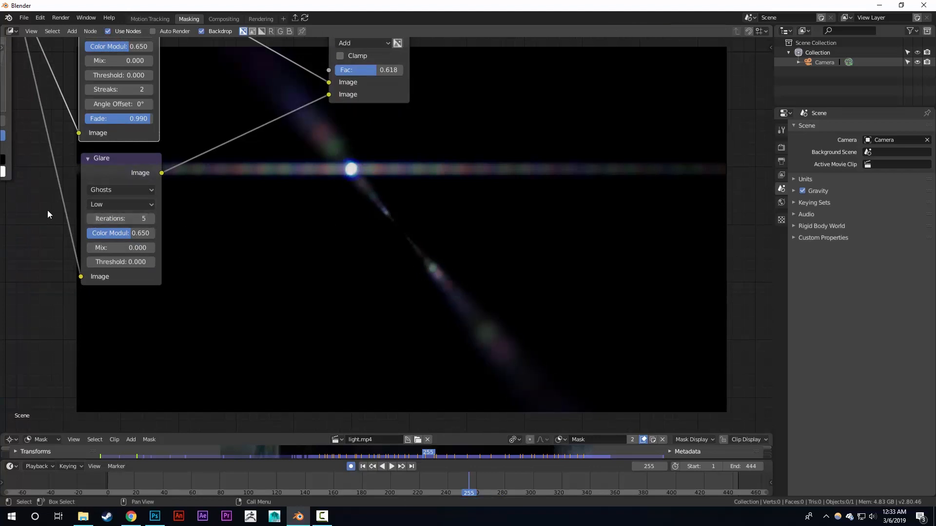
left_click(90, 219)
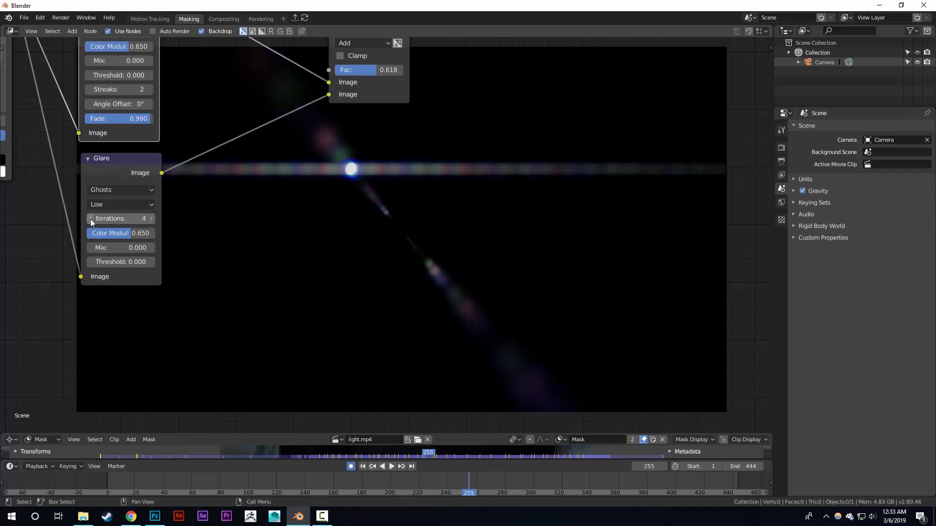
left_click(90, 218)
middle_click_drag(258, 192, 219, 145)
left_click(112, 171)
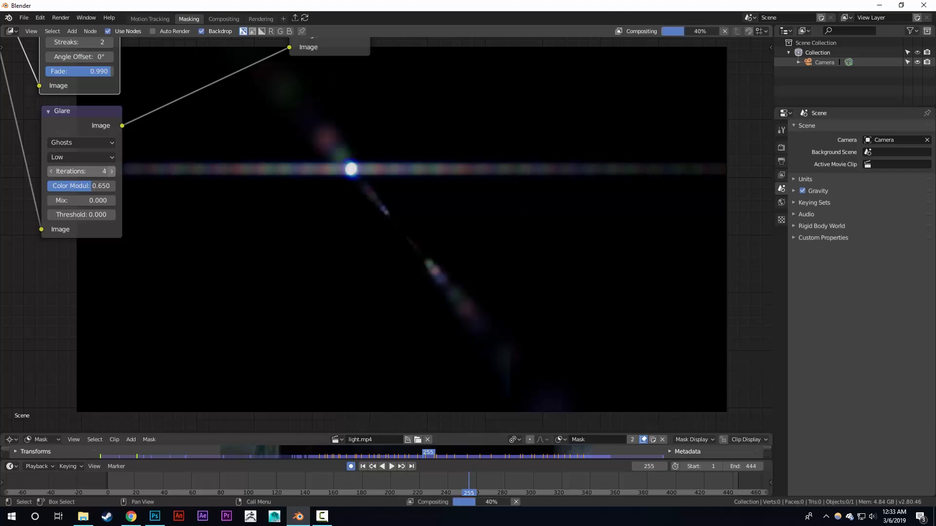
- Move the Add node up so it sits roughly level with the Viewer node
middle_click_drag(220, 169, 282, 237)
scroll(278, 232, "down", 3)
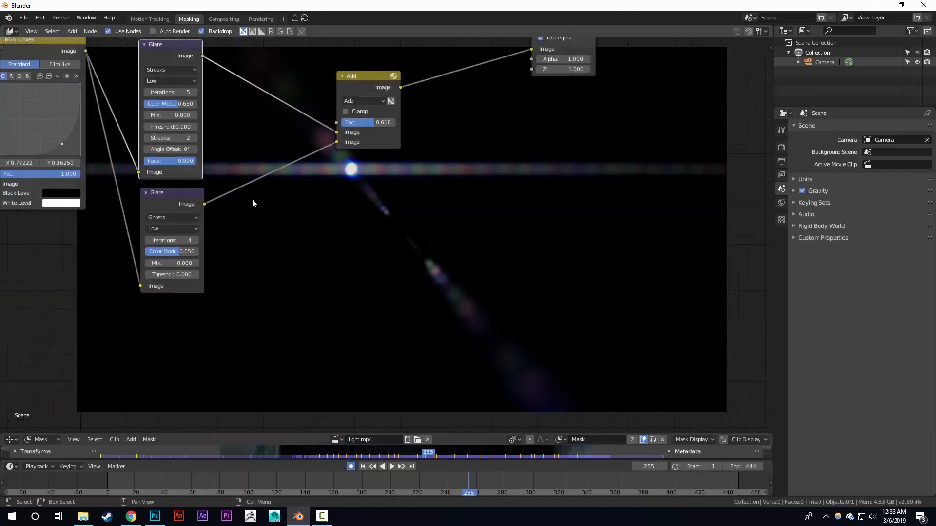
middle_click_drag(251, 196, 183, 247)
left_click_drag(303, 135, 324, 100)
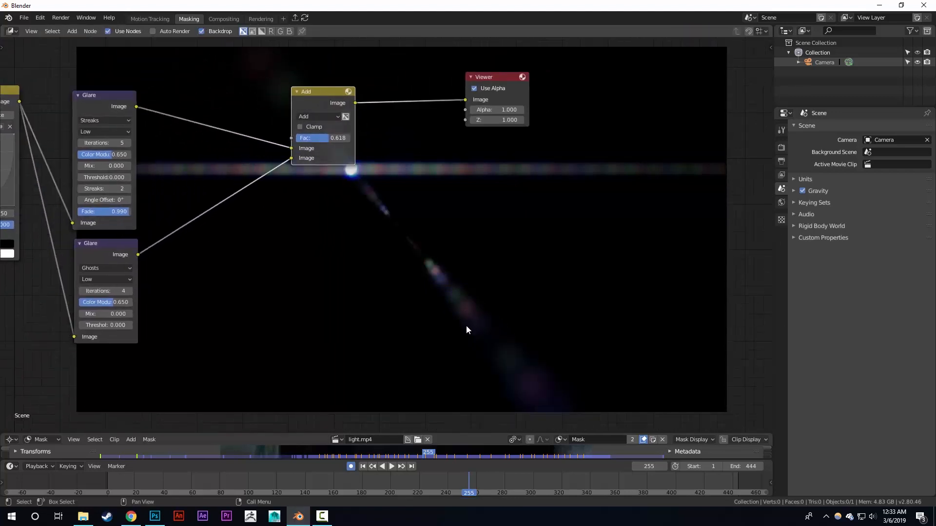
- Add a Blur filter node on the link between the Ghosts Glare node and the Add node
middle_click_drag(427, 299, 370, 315)
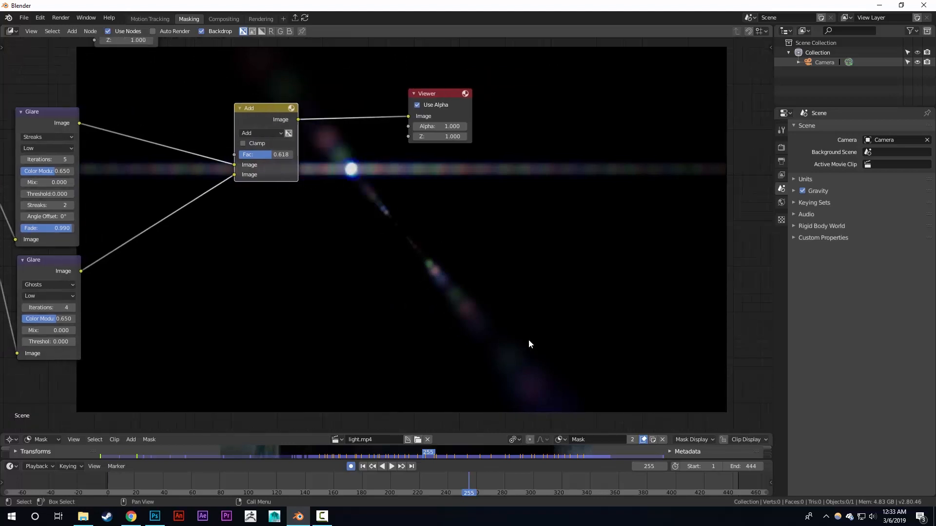
middle_click_drag(352, 239, 359, 186)
middle_click_drag(211, 200, 152, 154)
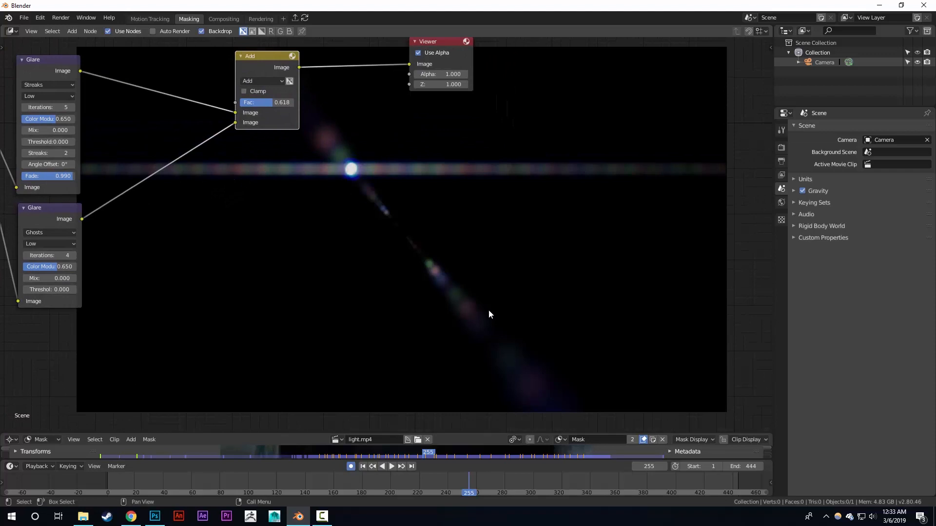
middle_click_drag(352, 277, 424, 313)
key("shift+a")
mouse_move(227, 220)
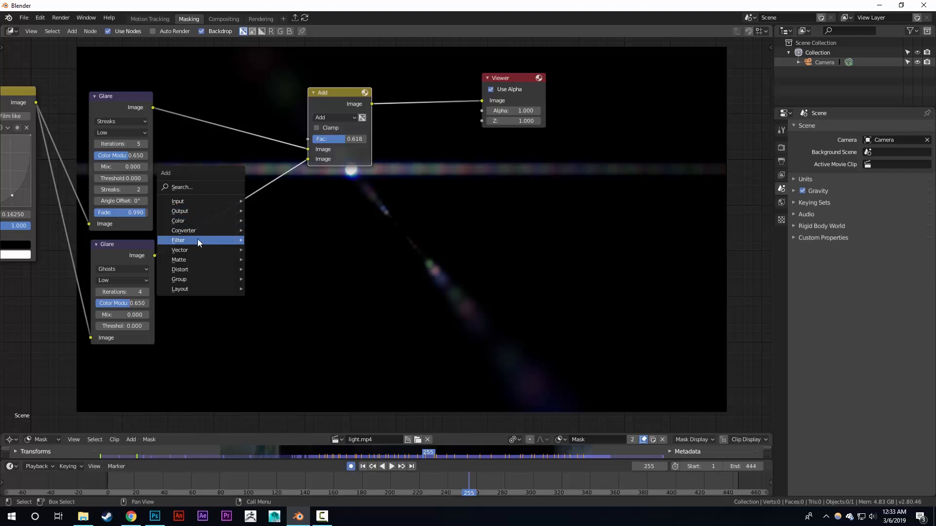
mouse_move(197, 240)
left_click(276, 252)
left_click(210, 201)
- Set the Blur node's filter type to Fast Gaussian and its X size to 80
left_click(233, 218)
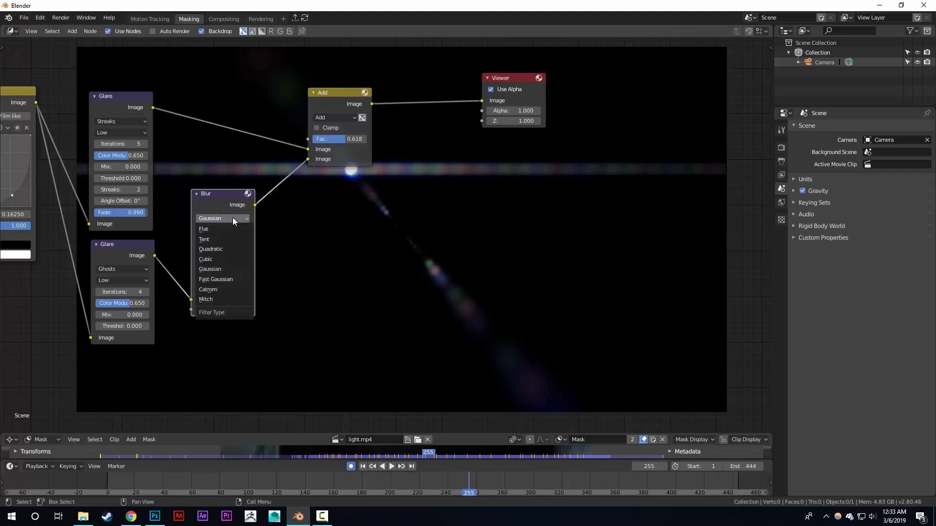
left_click(224, 276)
middle_click_drag(239, 248, 227, 239)
left_click(230, 232)
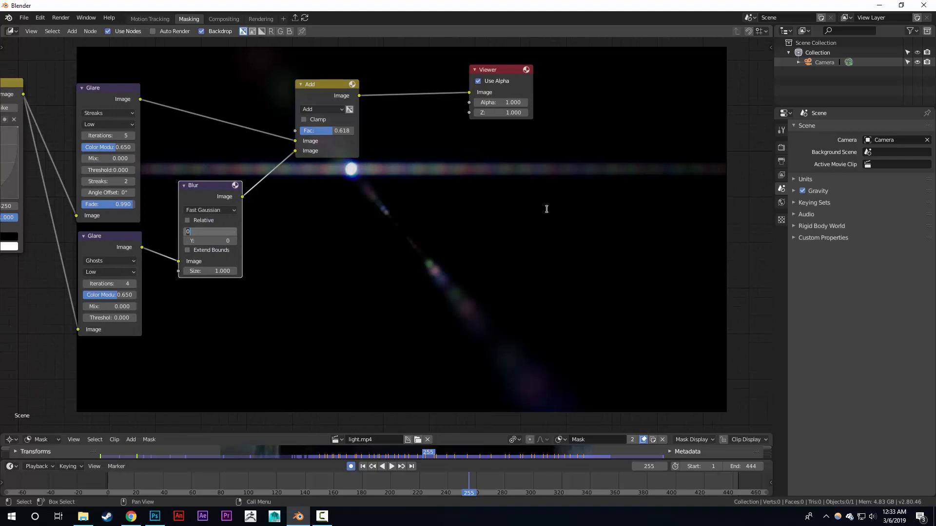
type("80")
key("Return")
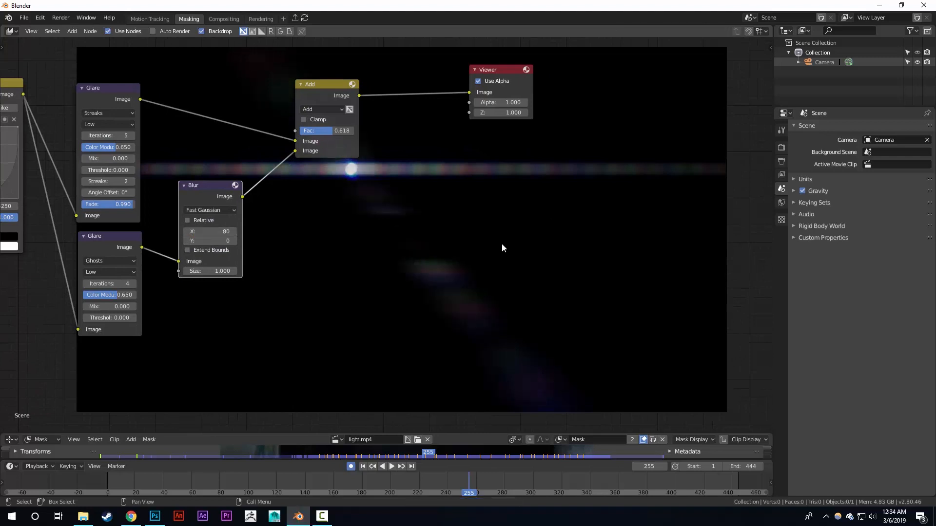
- Examine the horizontally blurred ghosts and the streak of the combined flare in the backdrop preview
middle_click_drag(502, 246, 473, 233)
middle_click_drag(486, 321, 425, 267)
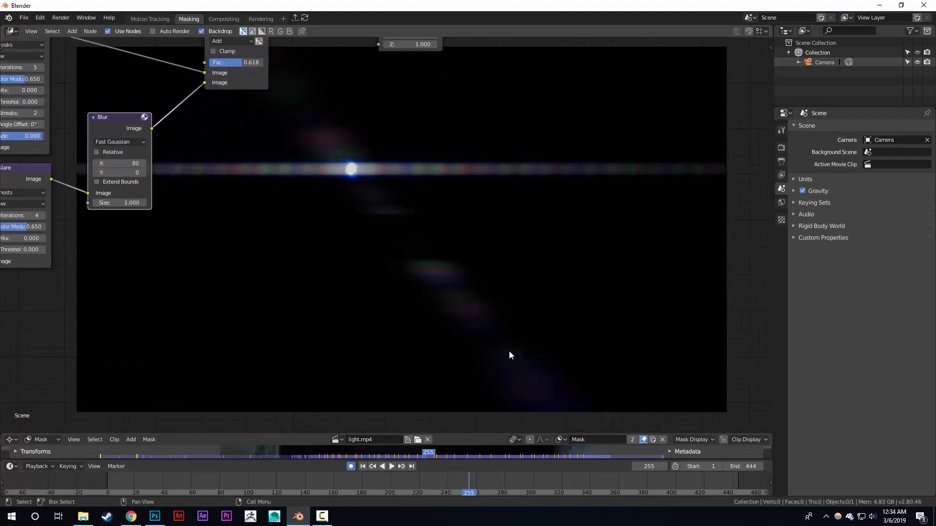
middle_click_drag(365, 205, 450, 302)
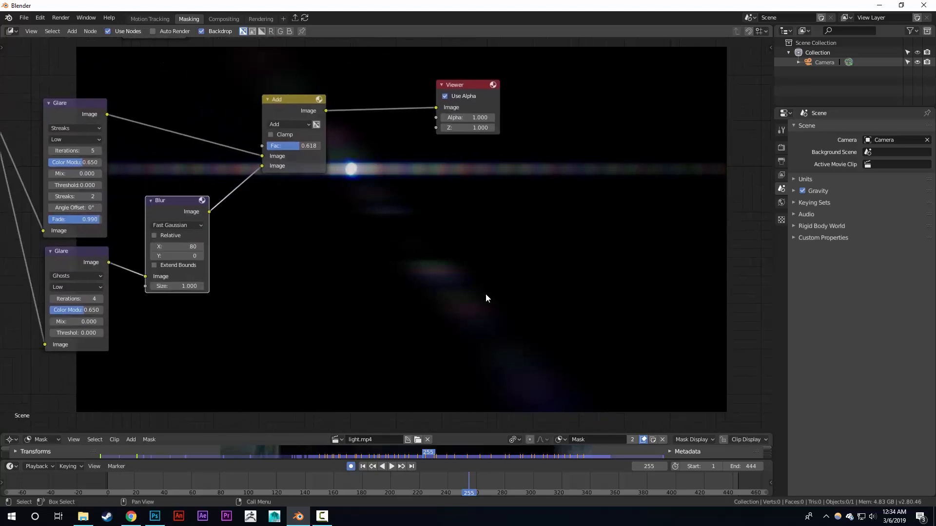
middle_click_drag(374, 217, 313, 167)
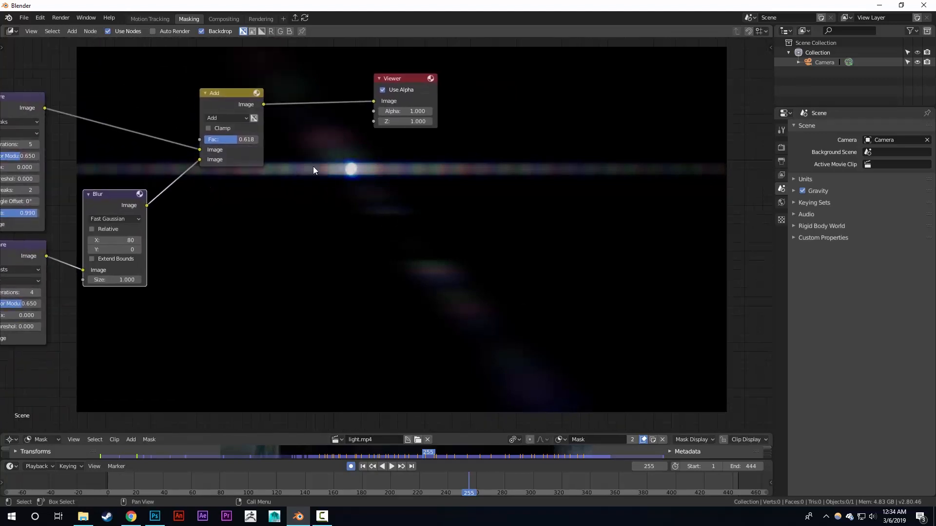
middle_click_drag(8, 263, 42, 273)
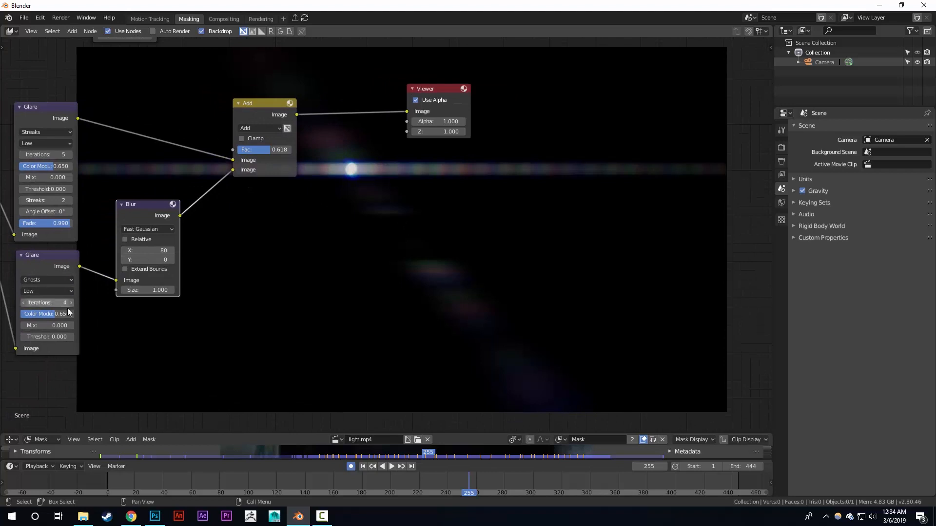
middle_click_drag(539, 308, 559, 324)
middle_click_drag(407, 246, 411, 262)
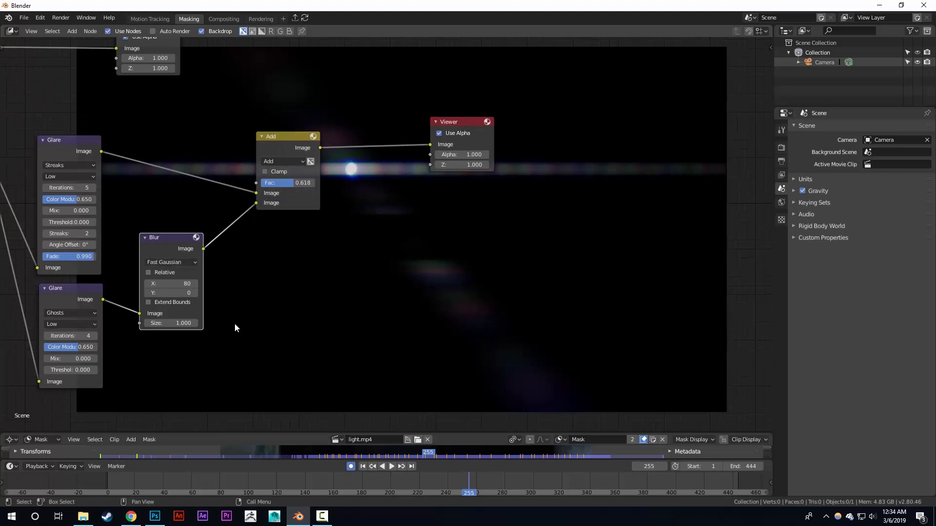
middle_click_drag(408, 215, 433, 233)
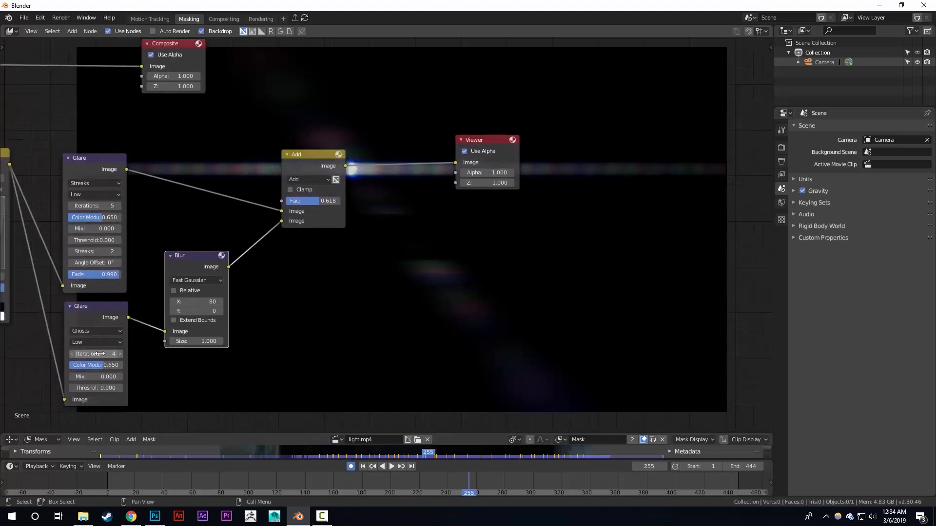
middle_click_drag(240, 305, 199, 317)
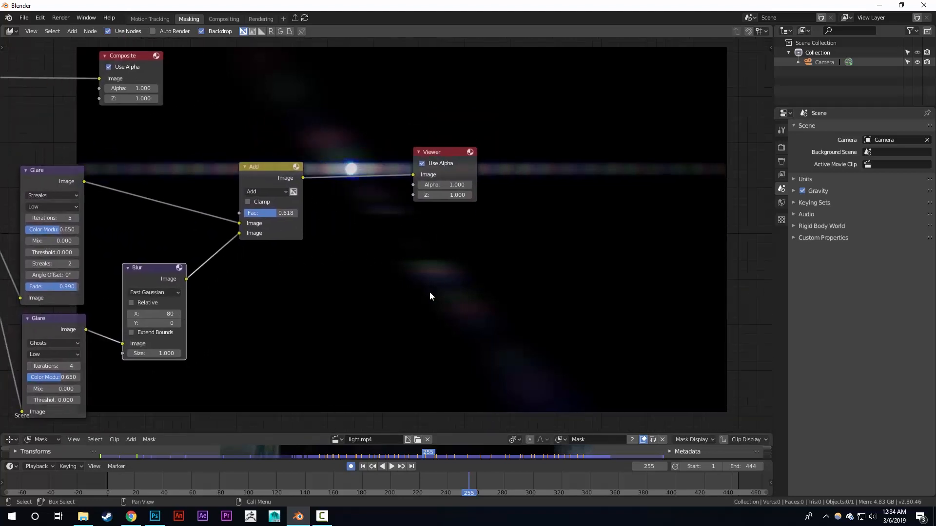
middle_click_drag(329, 194, 288, 208)
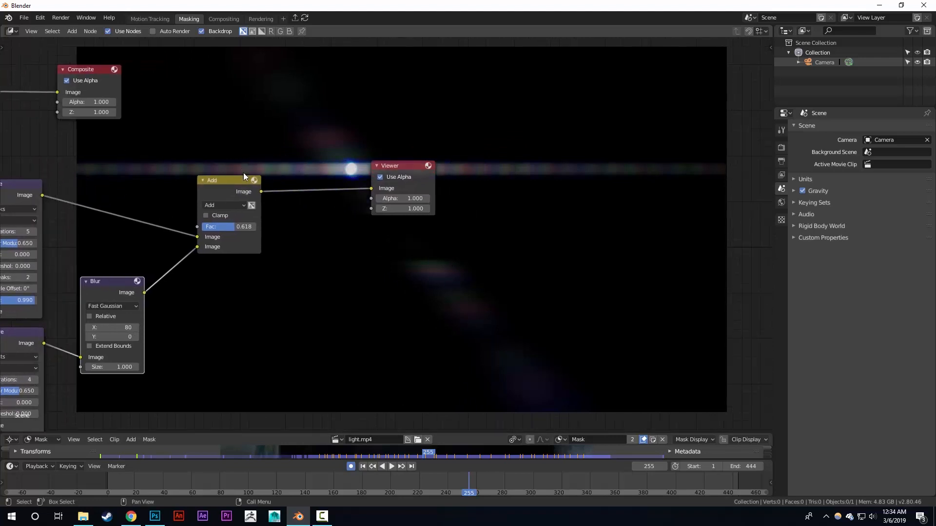
- Move the Viewer node far to the right of the Add node to make room between them
middle_click_drag(269, 172, 260, 167)
left_click(399, 162)
left_click_drag(399, 162, 608, 141)
middle_click_drag(484, 184, 487, 195)
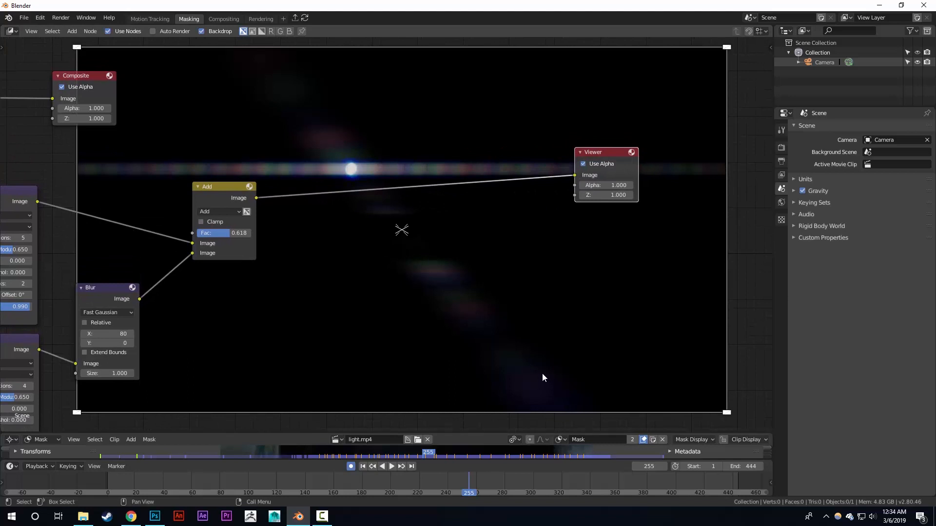
middle_click_drag(430, 278, 432, 299)
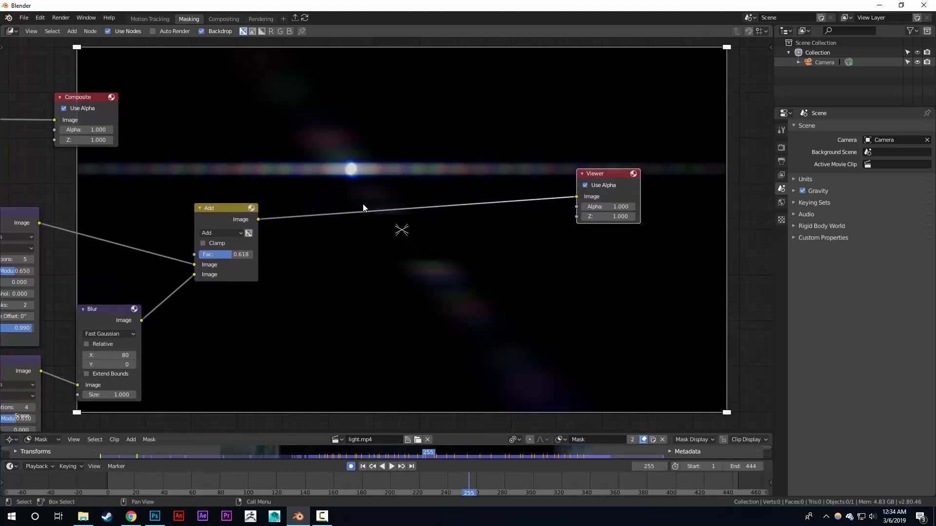
- Shift the Add node slightly lower and the Streaks Glare node slightly to the right
left_click_drag(234, 212, 236, 213)
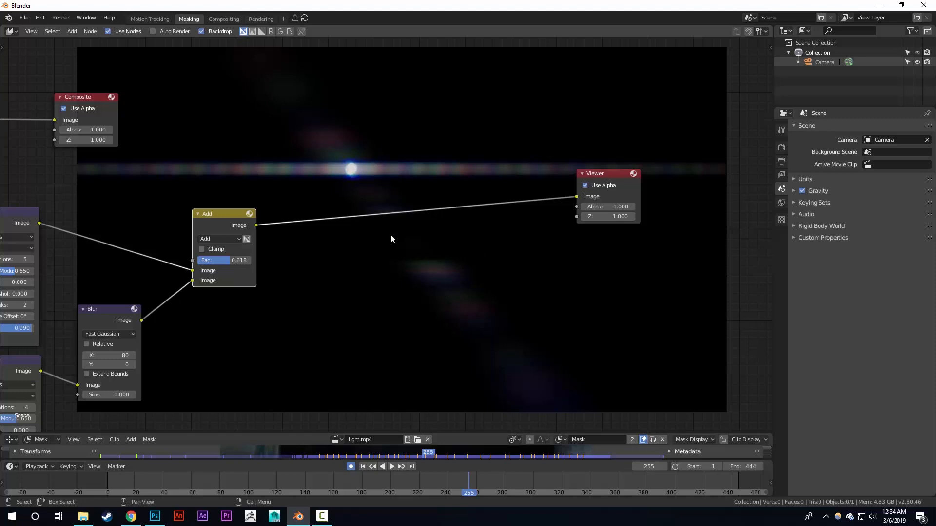
middle_click_drag(284, 216, 322, 218)
left_click_drag(267, 219, 263, 227)
middle_click_drag(260, 222, 297, 227)
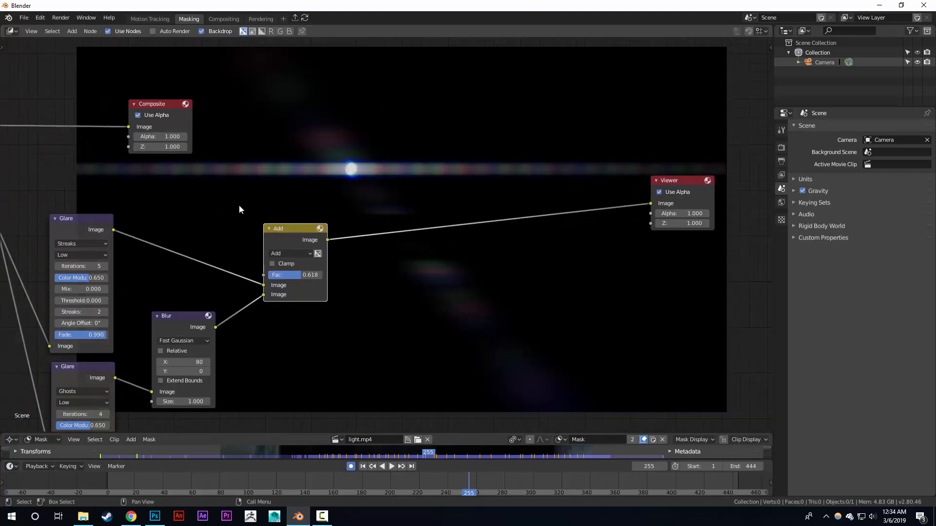
middle_click_drag(396, 194, 381, 190)
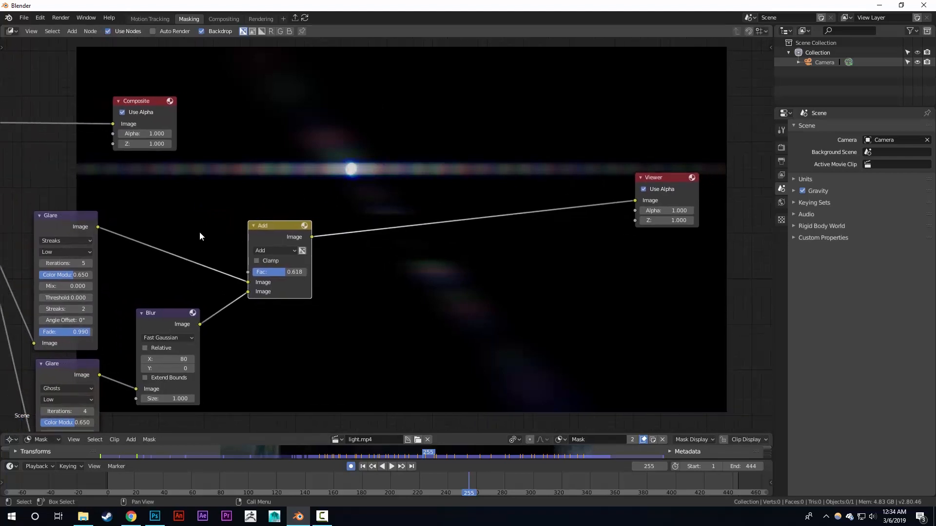
middle_click_drag(200, 233, 264, 217)
left_click_drag(136, 199, 144, 201)
- Add a Flip distort node above the Add node and connect the Streaks Glare output to its image input
middle_click_drag(184, 213, 106, 227)
key("shift+a")
mouse_move(181, 222)
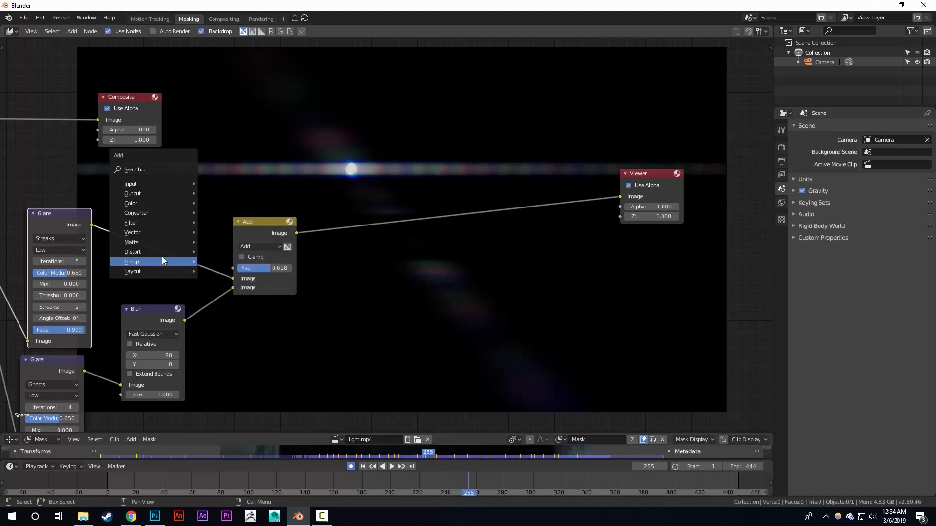
mouse_move(161, 252)
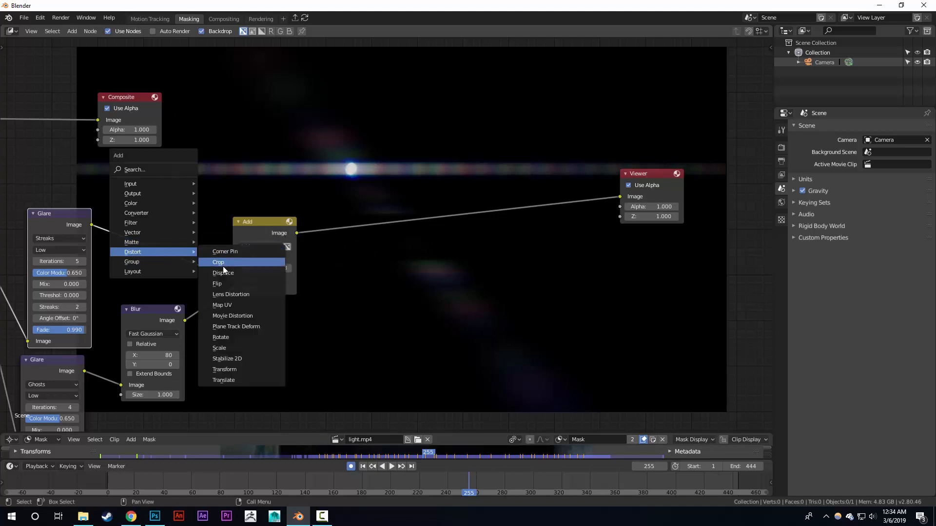
left_click(217, 284)
left_click_drag(91, 224, 177, 201)
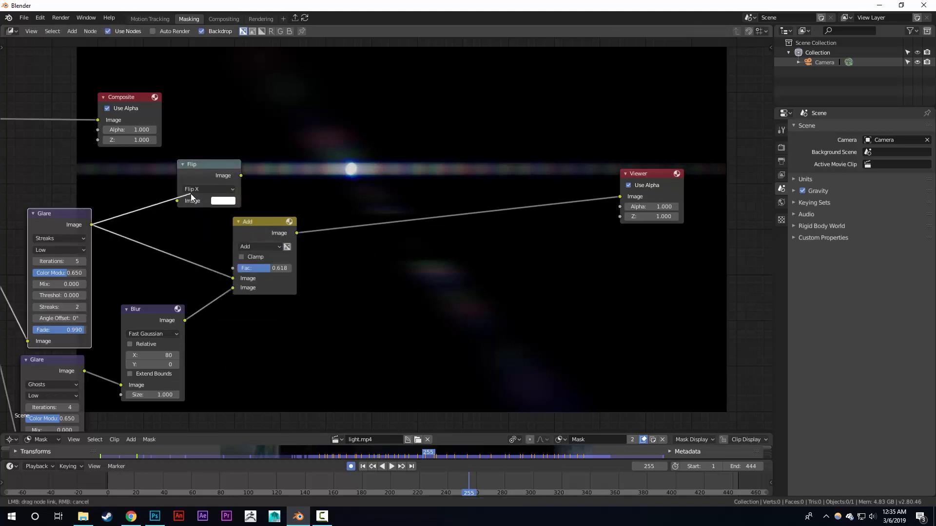
- Duplicate the Add node onto the link before the Viewer and connect the Flip output to the copy's first image input
middle_click_drag(287, 197, 208, 201)
left_click(191, 234)
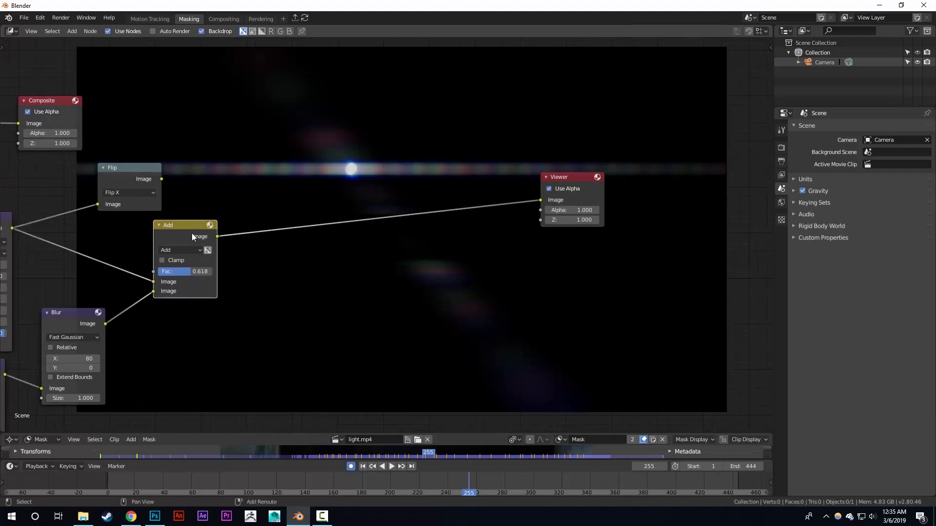
key("shift+d")
left_click(335, 224)
left_click_drag(161, 179, 343, 232)
middle_click_drag(257, 238, 250, 271)
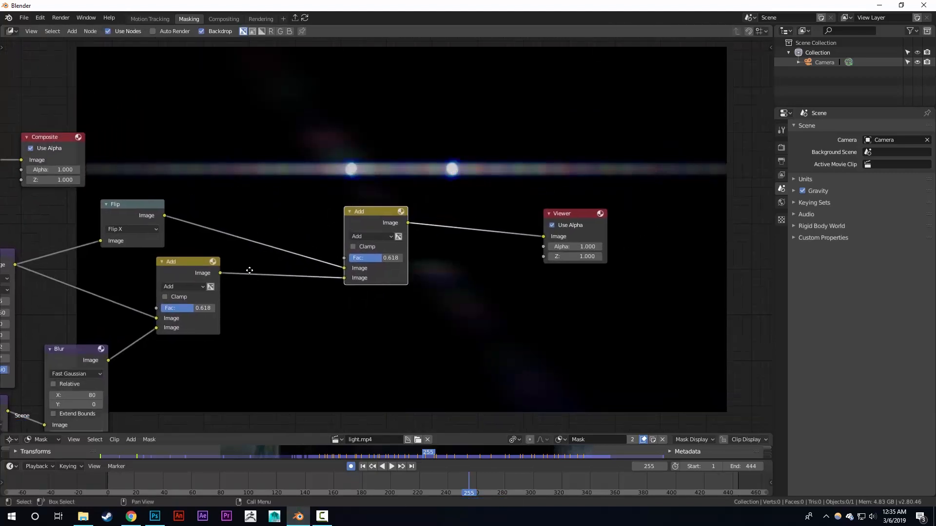
middle_click_drag(387, 166, 408, 179)
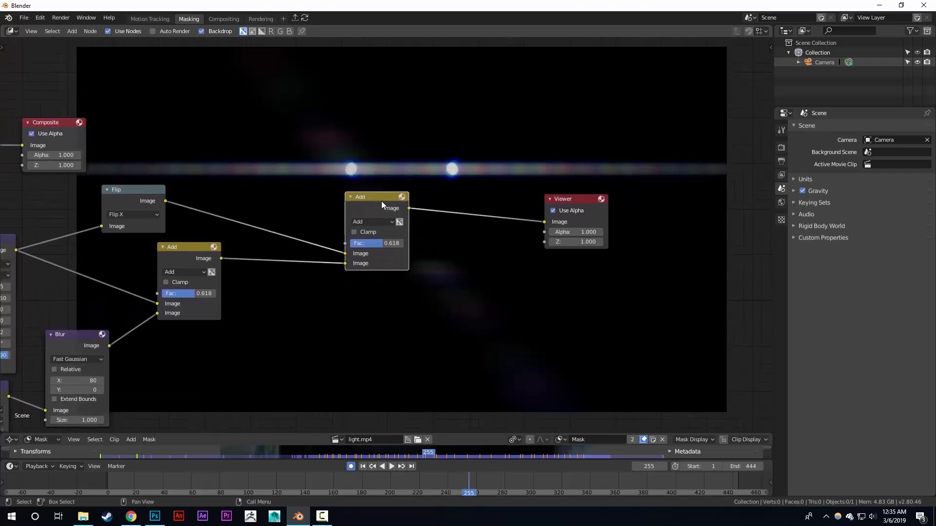
left_click_drag(381, 200, 357, 199)
- Set the Flip node's axis to Flip X & Y
middle_click_drag(146, 213, 165, 195)
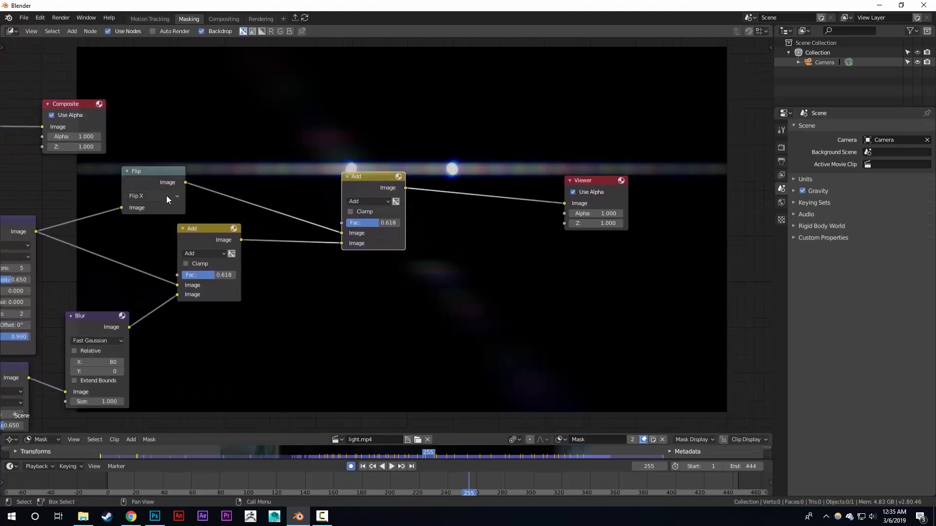
left_click(165, 196)
left_click(164, 197)
left_click(131, 197)
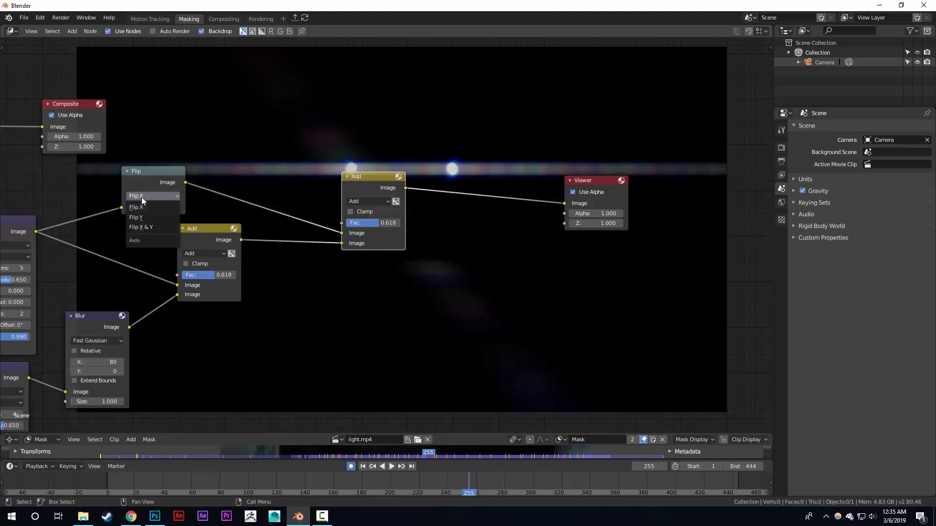
left_click(145, 227)
- Move both Add nodes slightly right and down, away from the Flip node
middle_click_drag(492, 324, 397, 226)
middle_click_drag(335, 182, 471, 255)
left_click_drag(249, 204, 271, 224)
middle_click_drag(413, 154, 341, 152)
left_click_drag(340, 152, 364, 161)
middle_click_drag(307, 199, 270, 193)
- Duplicate the Blur node and insert the copy on the link between the Streaks Glare and Flip nodes
middle_click_drag(455, 298, 339, 171)
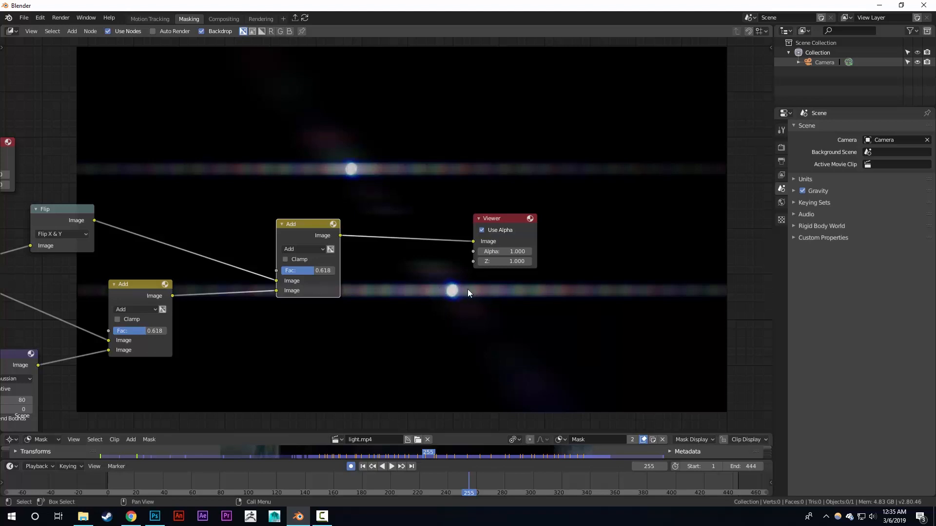
middle_click_drag(318, 285, 449, 263)
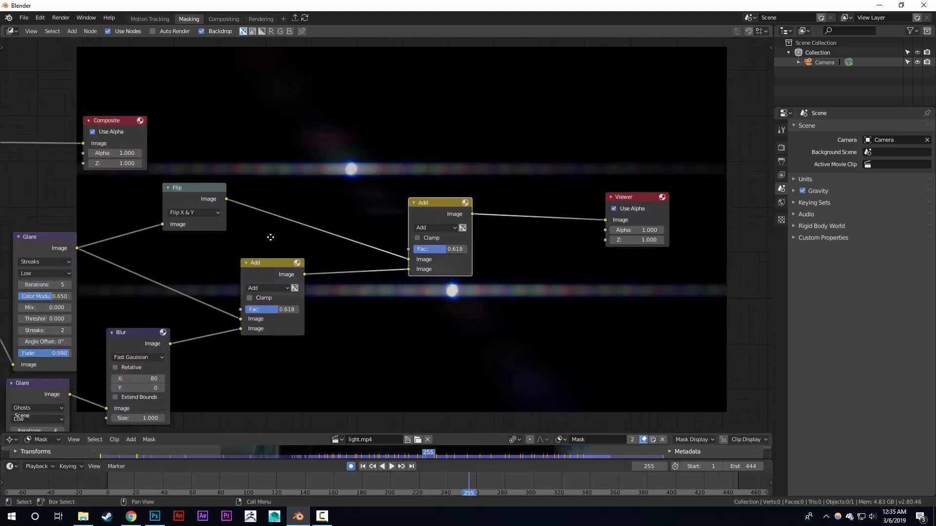
middle_click_drag(271, 237, 338, 235)
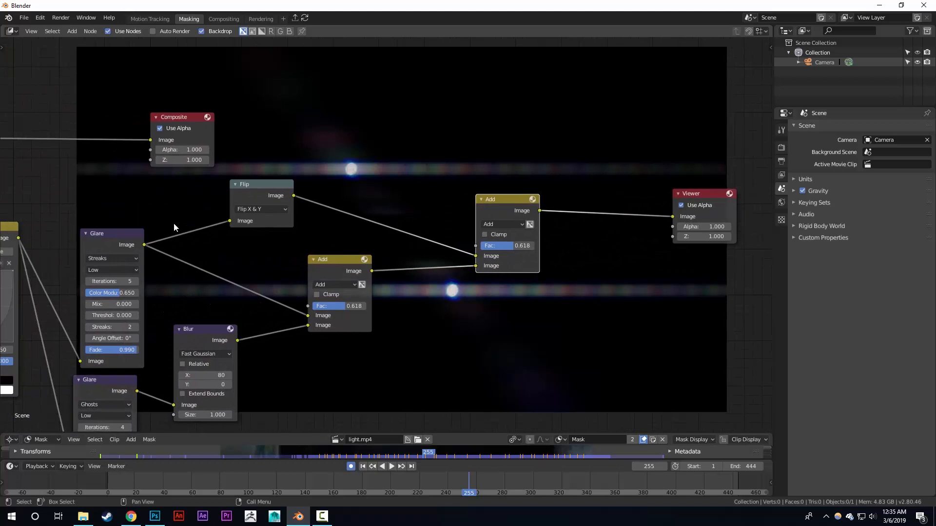
left_click(211, 332)
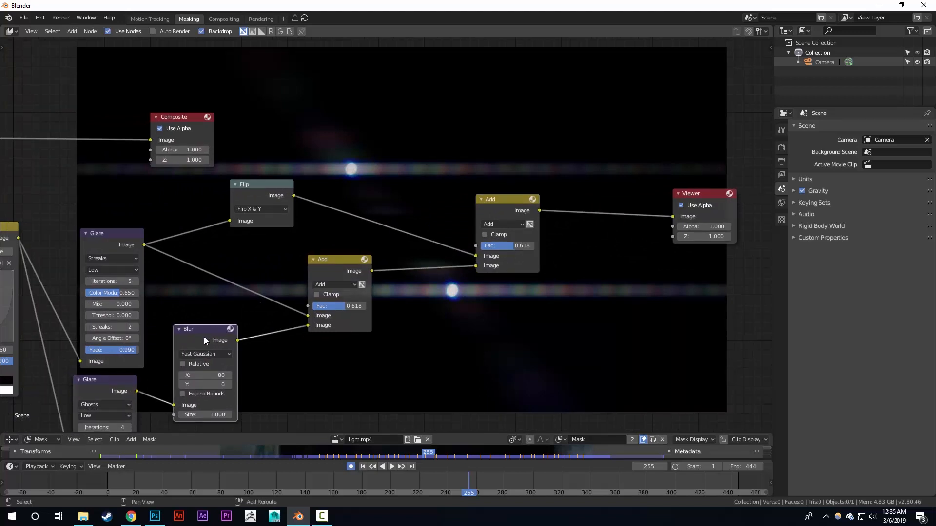
key("shift+d")
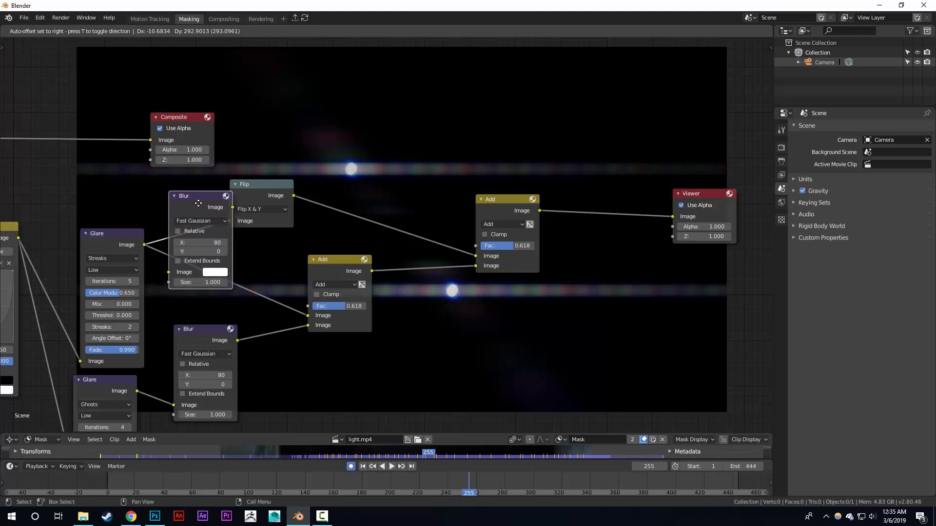
left_click(209, 196)
middle_click_drag(252, 224, 216, 215)
left_click_drag(183, 184, 202, 172)
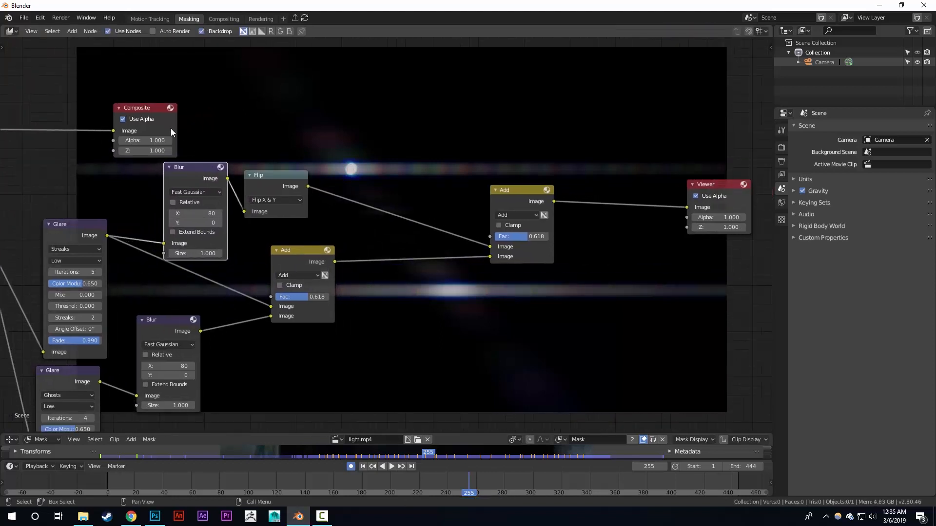
- Move the Composite node up out of the way, raise the new Blur node beneath it and shift the Flip node beside it
left_click_drag(146, 104, 160, 46)
left_click_drag(197, 166, 186, 135)
middle_click_drag(224, 175, 202, 174)
left_click_drag(252, 175, 262, 168)
middle_click_drag(510, 292, 464, 287)
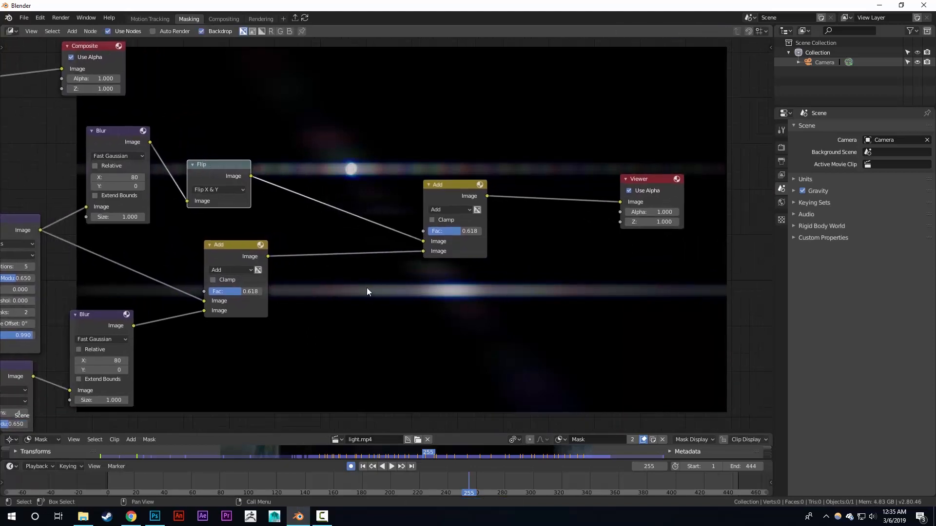
middle_click_drag(402, 289, 367, 359)
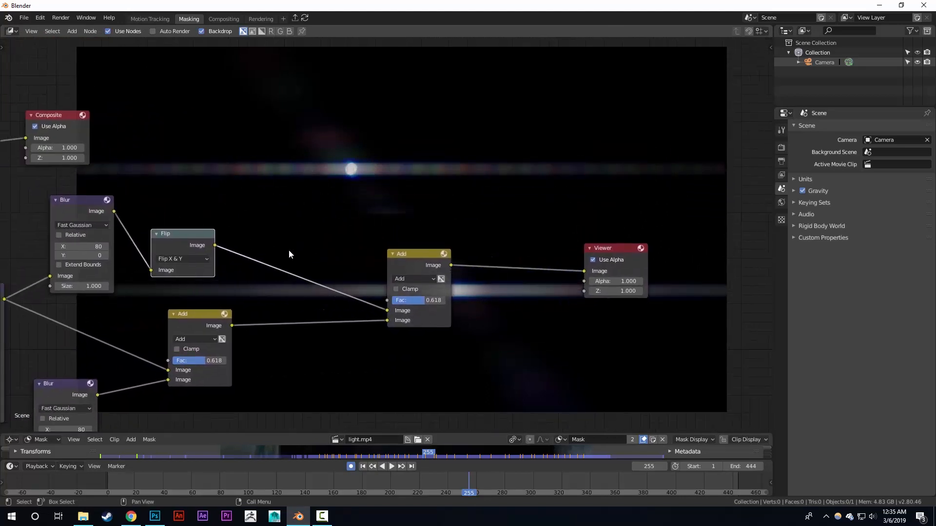
- Move the last Add node left, closer to the Flip node, and nudge the Flip node slightly right and down
middle_click_drag(289, 250, 358, 232)
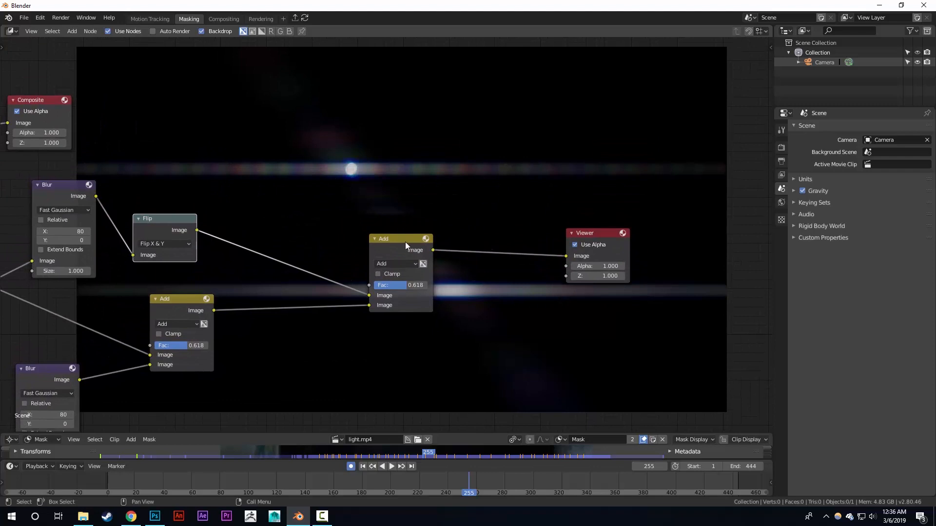
left_click_drag(405, 244, 369, 241)
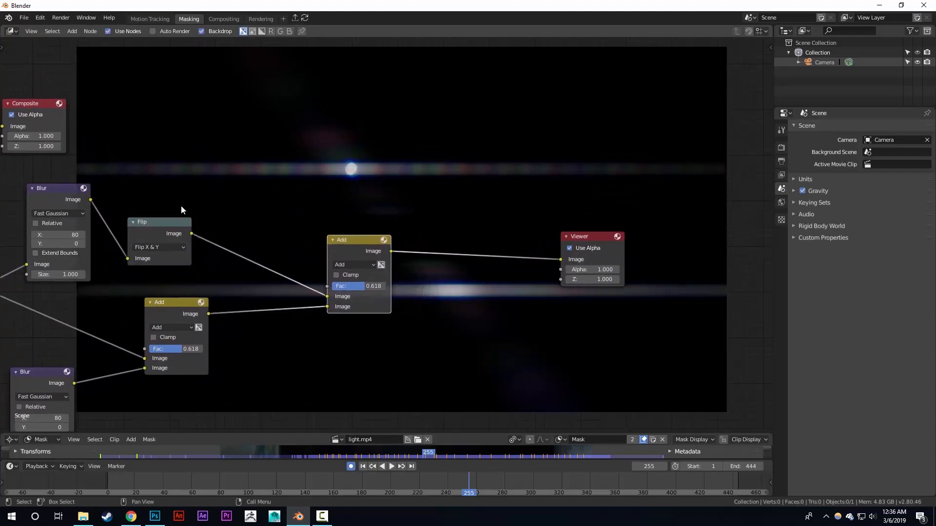
left_click_drag(166, 223, 178, 230)
middle_click_drag(178, 230, 196, 231)
left_click(97, 201)
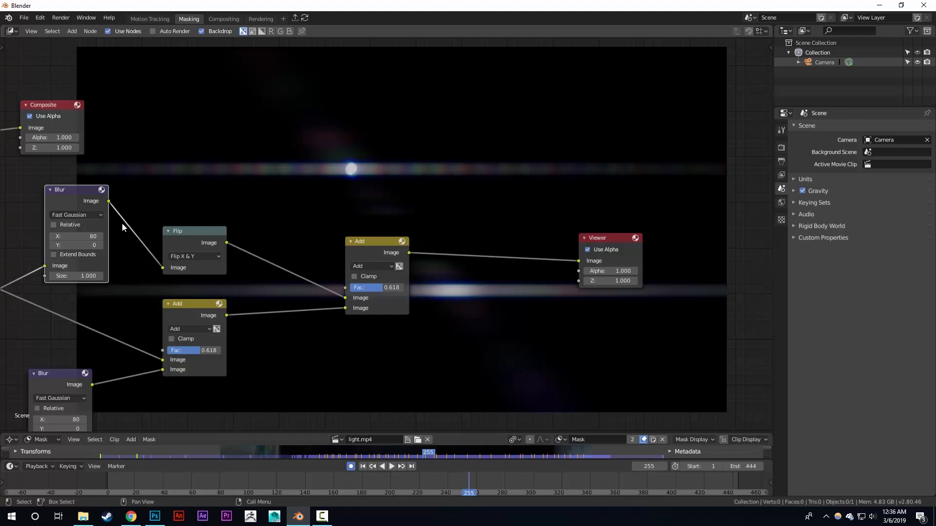
key("shift+d")
left_click(199, 225)
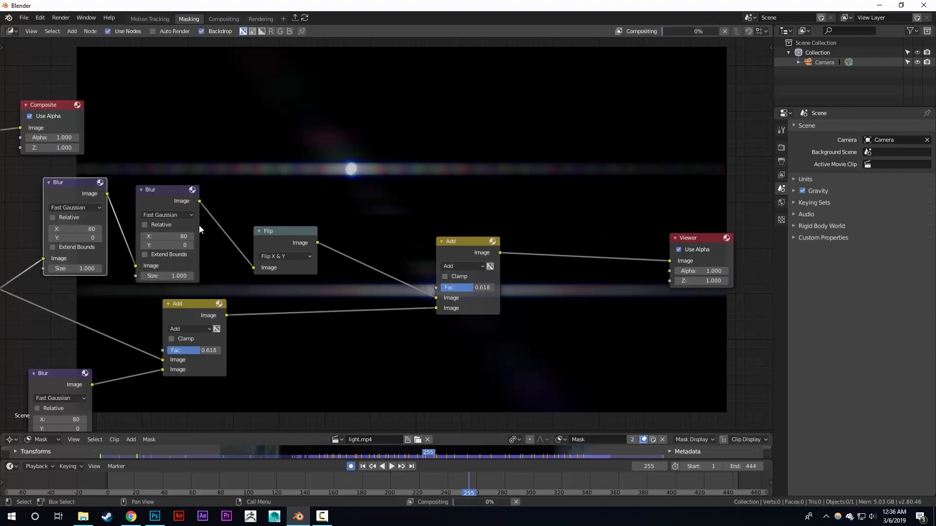
key("ctrl+z")
- Duplicate the Flip node and place the copy just above the original
middle_click_drag(213, 227, 241, 222)
left_click(207, 236)
key("shift+d")
left_click(242, 189)
- Duplicate the last Add node and insert the copy on its link to the Viewer
left_click(354, 244)
key("shift+d")
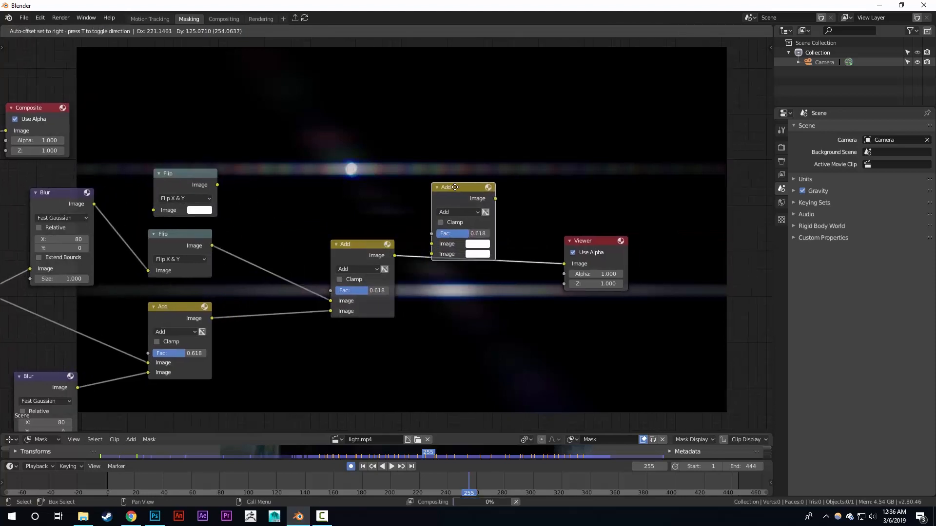
left_click(452, 187)
- Wire the blurred streak through the upper Flip node into the new Add node and set that Flip to Flip X
left_click_drag(217, 184, 432, 244)
middle_click_drag(261, 224, 275, 224)
left_click_drag(110, 205, 169, 211)
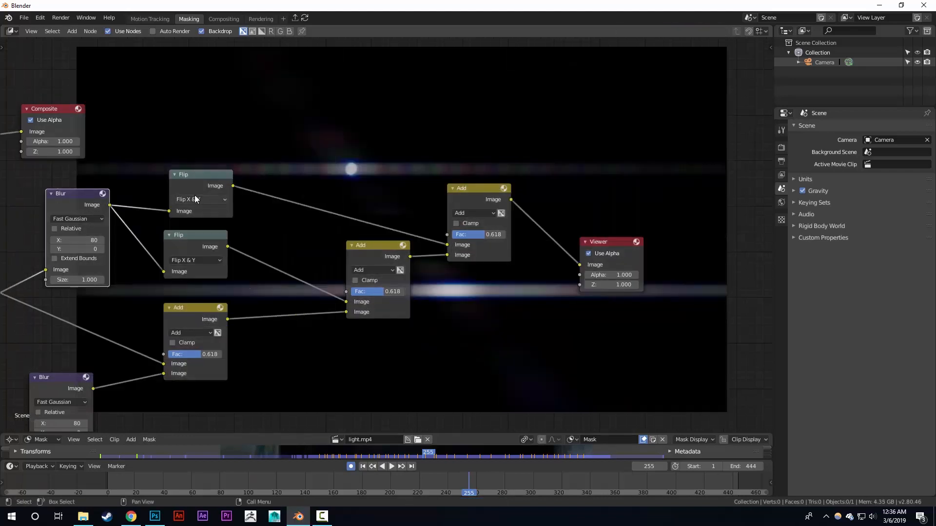
left_click(195, 197)
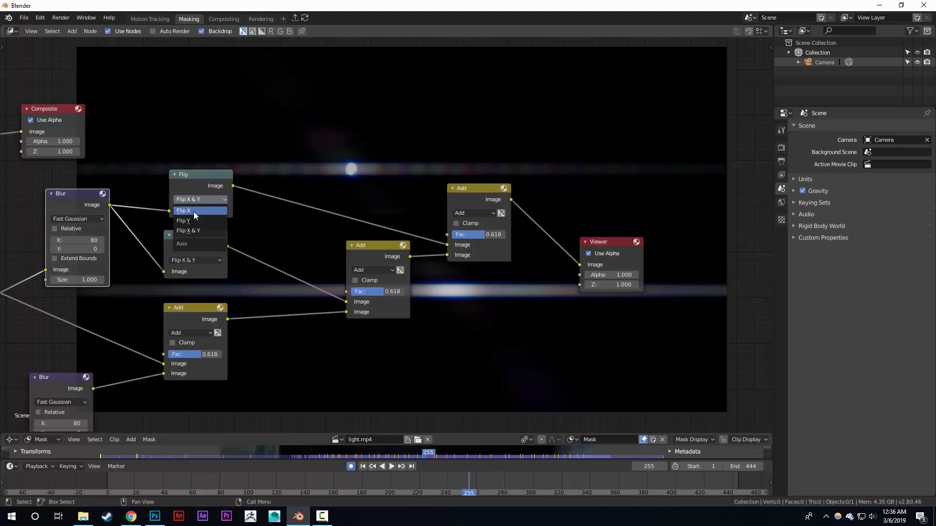
left_click(194, 212)
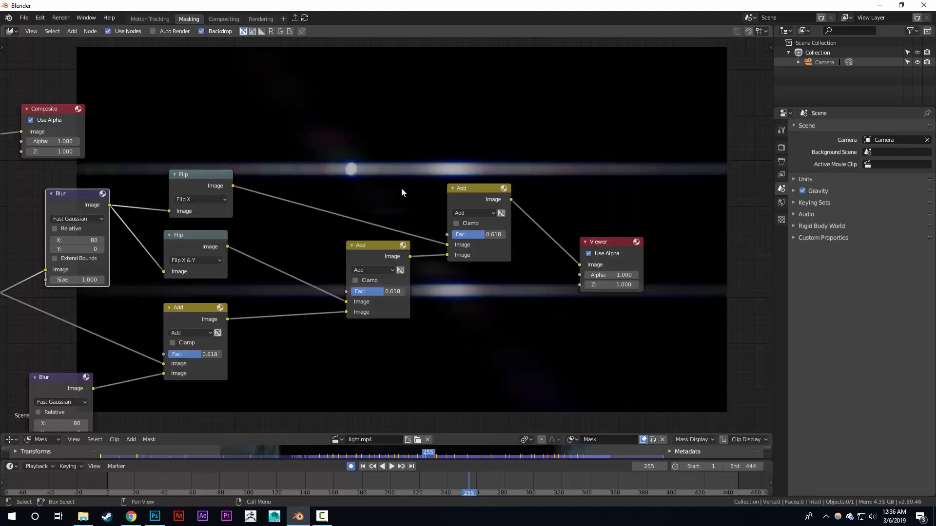
- Swap the new Add node's inputs so the previous Add feeds the first and the Flip X node feeds the second
middle_click_drag(402, 188, 388, 214)
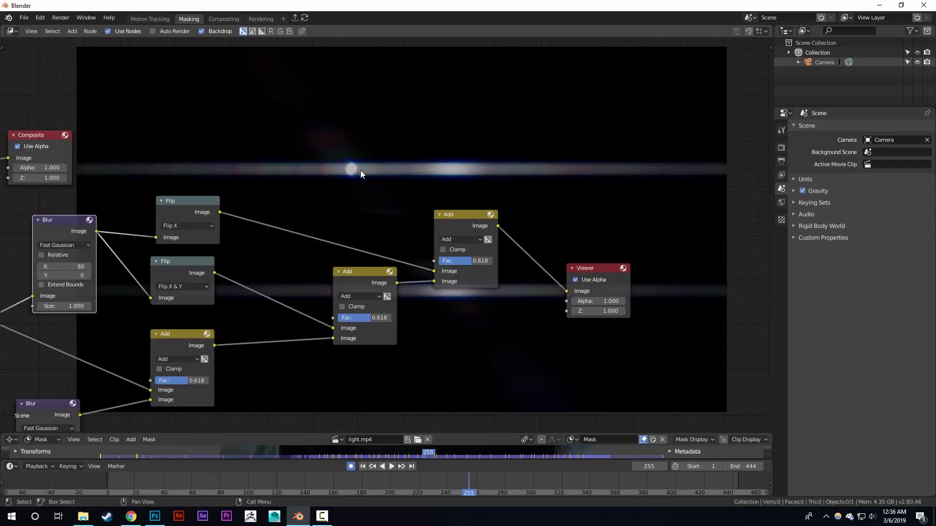
middle_click_drag(446, 268, 449, 397)
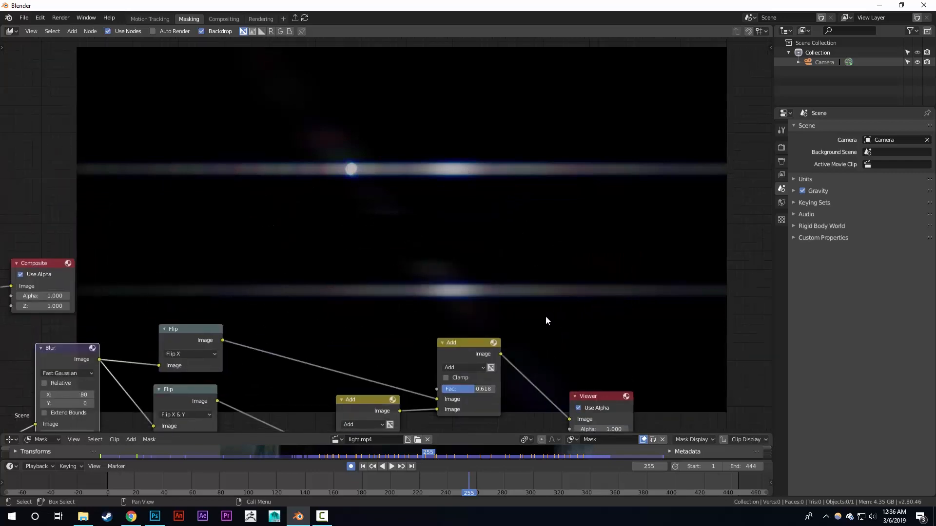
middle_click_drag(546, 321, 293, 209)
middle_click_drag(482, 260, 470, 259)
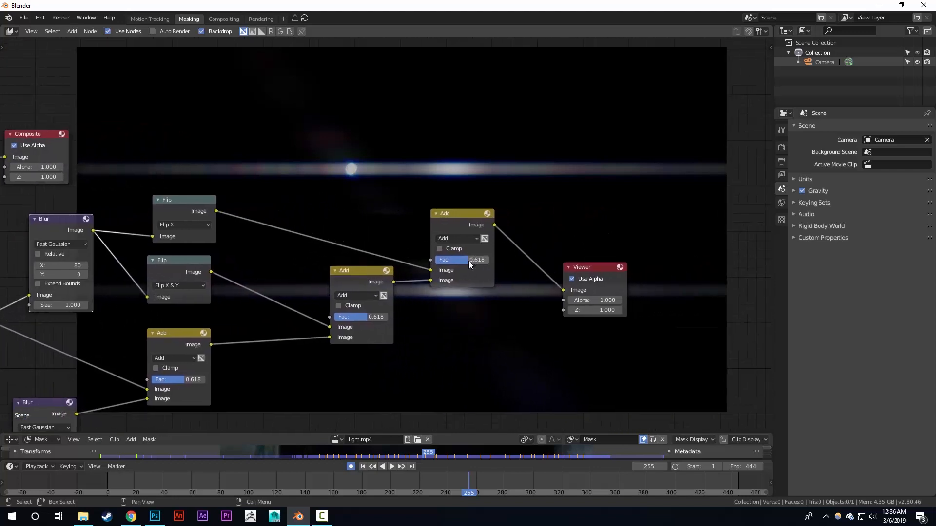
left_click_drag(469, 261, 467, 262)
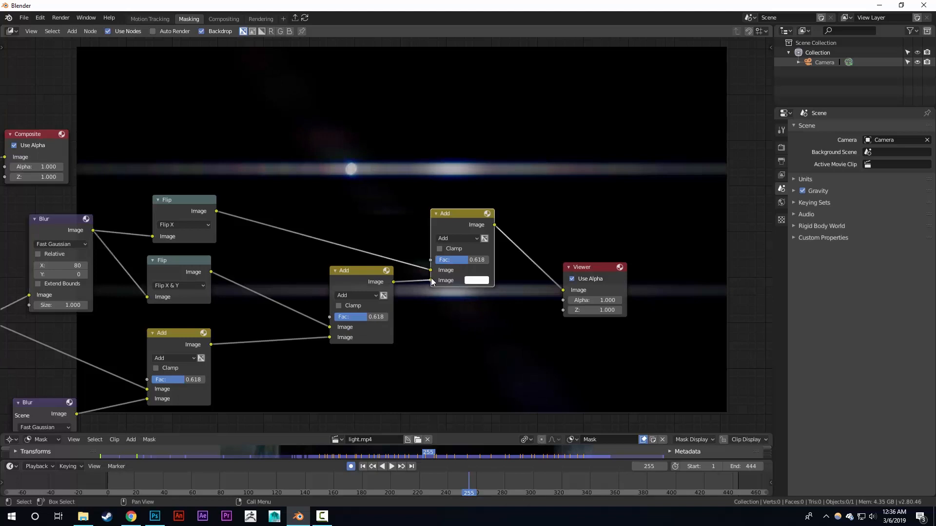
- Set the factor of the Add node before the Viewer to 0.445
middle_click_drag(463, 260, 388, 267)
left_click_drag(388, 267, 409, 265)
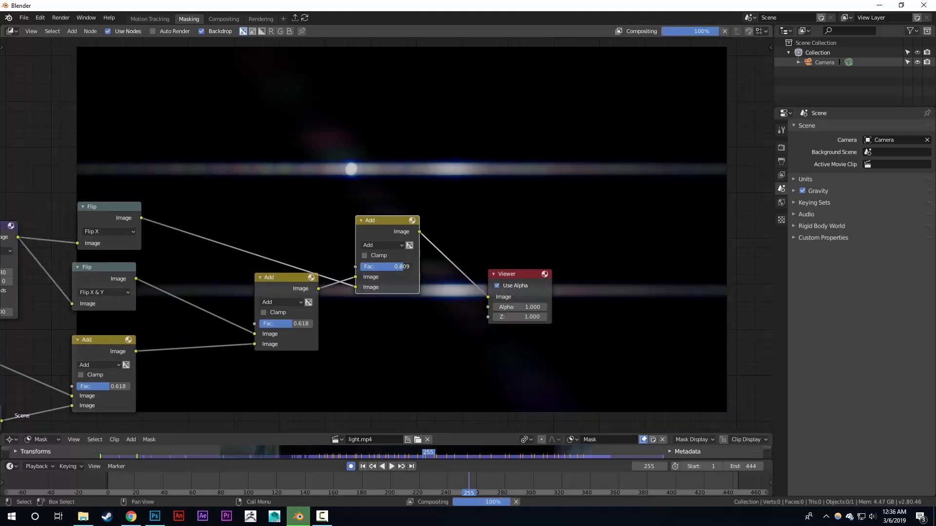
left_click_drag(393, 268, 356, 267)
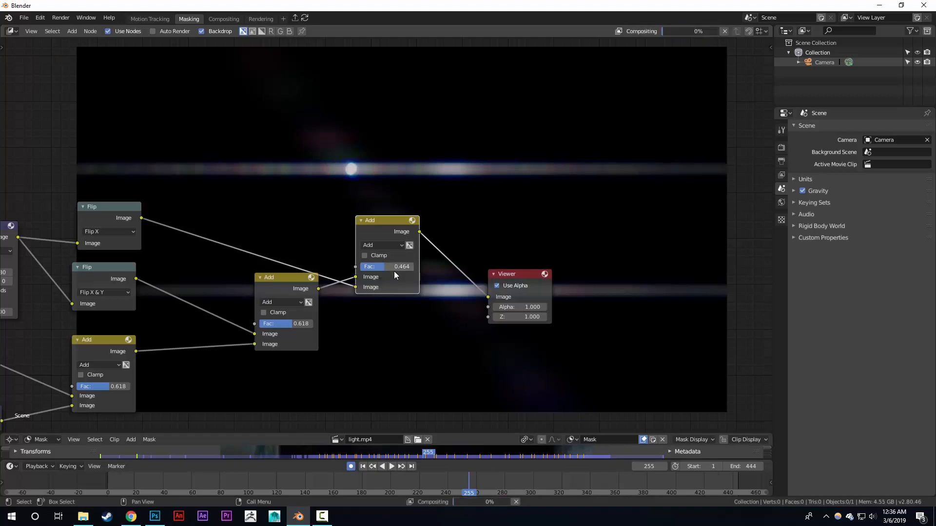
middle_click_drag(395, 277, 395, 290)
left_click_drag(385, 280, 382, 280)
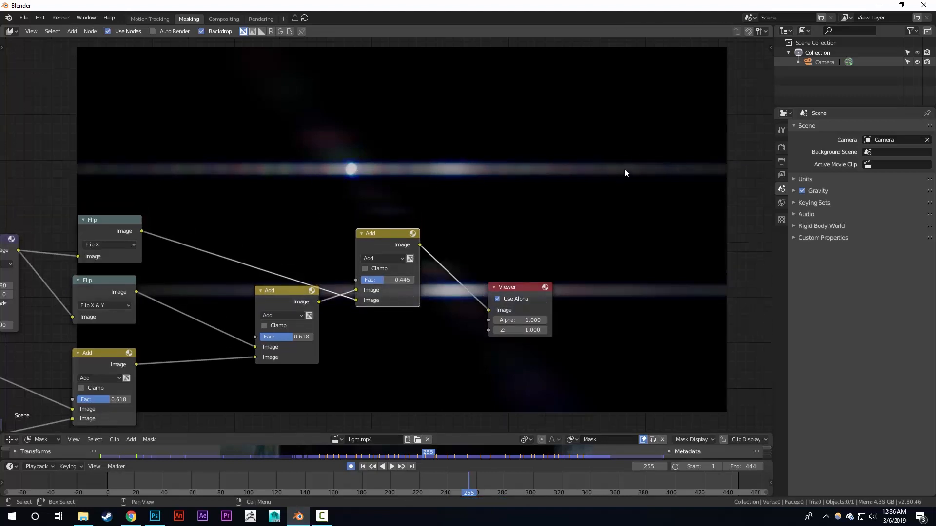
- Swap the middle Add node's inputs so Flip X & Y feeds the second, and set its factor to 0.436
middle_click_drag(583, 212, 546, 153)
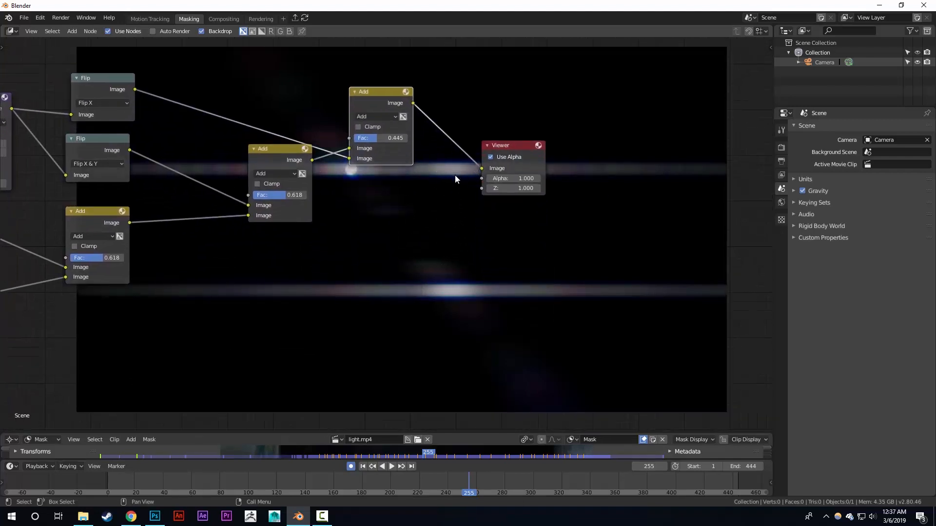
middle_click_drag(273, 277, 401, 273)
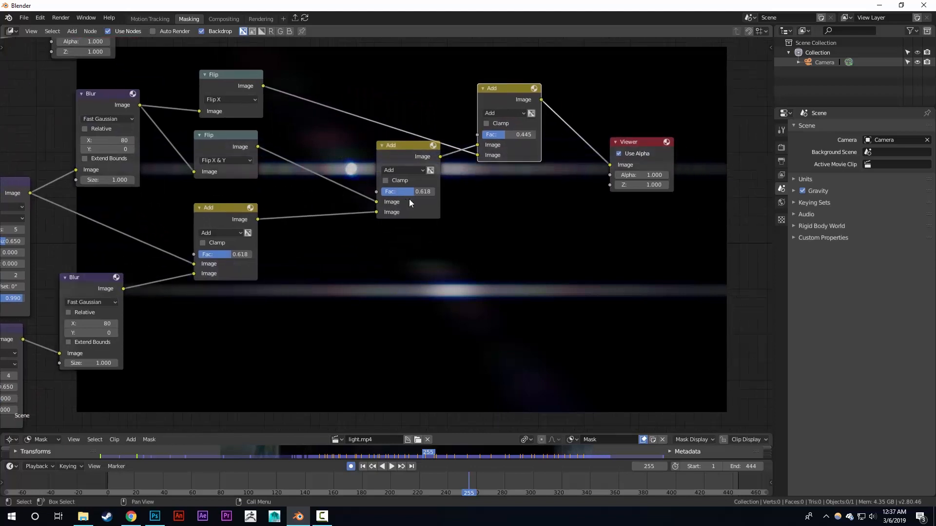
key("BackSpace")
left_click_drag(410, 192, 421, 192)
left_click_drag(377, 212, 413, 191)
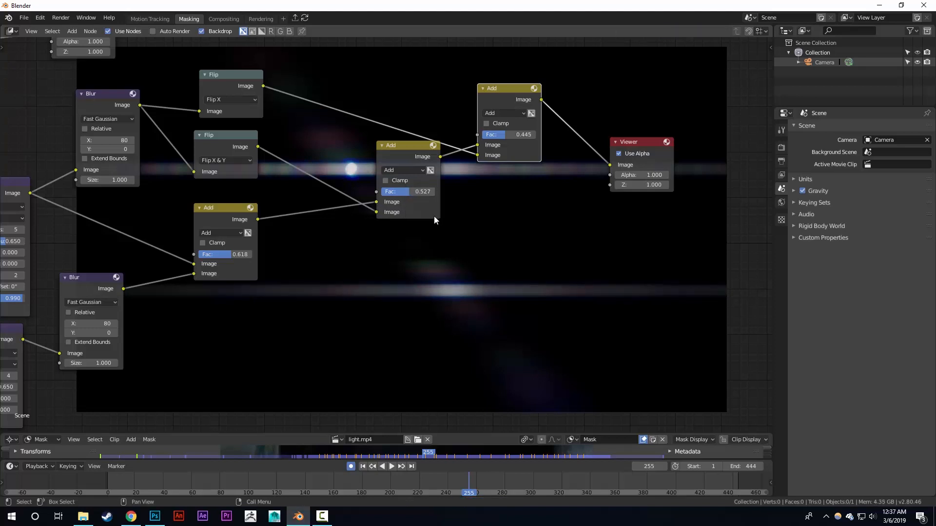
middle_click_drag(434, 215, 430, 231)
left_click_drag(414, 209, 410, 209)
- Move the Viewer node up and far to the right, leaving space after the last Add node
middle_click_drag(408, 212, 266, 332)
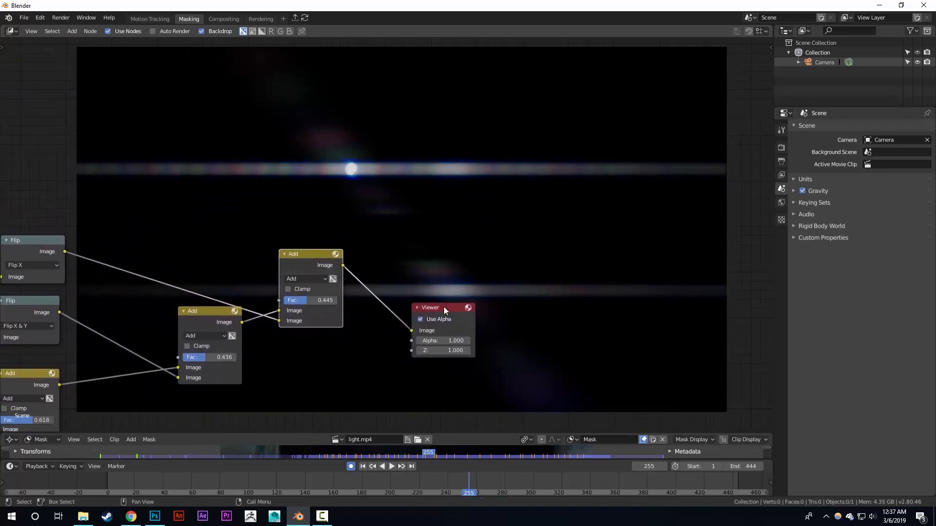
left_click_drag(443, 308, 639, 180)
middle_click_drag(347, 154, 389, 147)
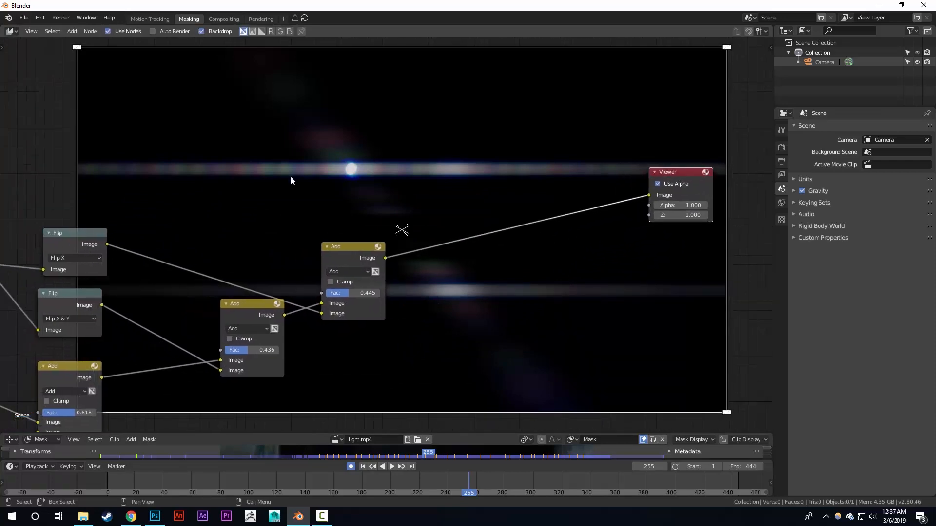
scroll(291, 180, "down", 3)
middle_click_drag(199, 220, 340, 196)
middle_click_drag(218, 271, 296, 252)
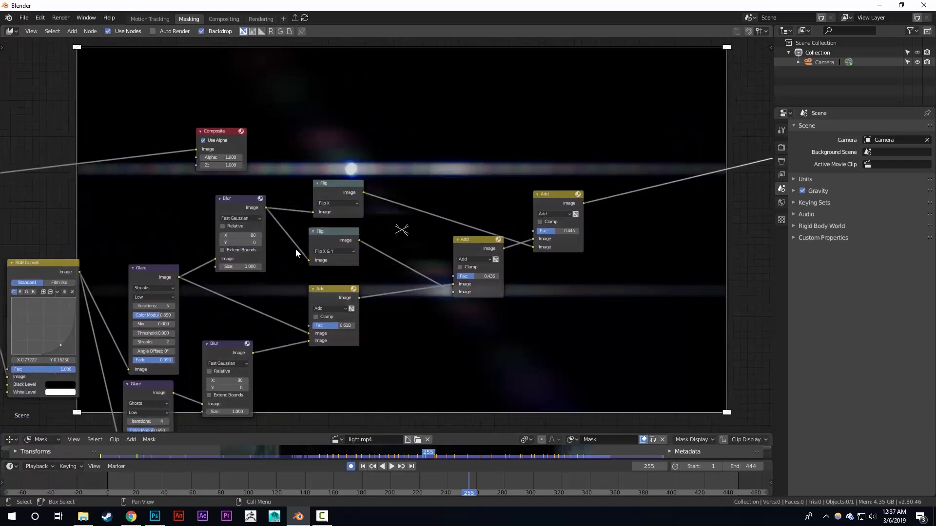
scroll(433, 170, "down", 5)
middle_click_drag(423, 175, 329, 206)
left_click_drag(578, 200, 574, 192)
scroll(486, 220, "up", 4)
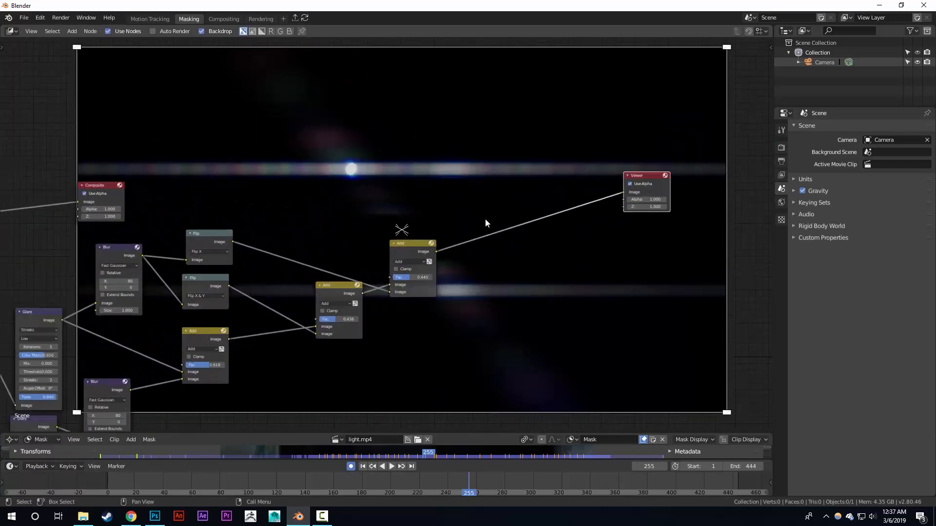
- Duplicate the 0.445 Add node and insert the copy on the link to the Viewer
left_click(391, 246)
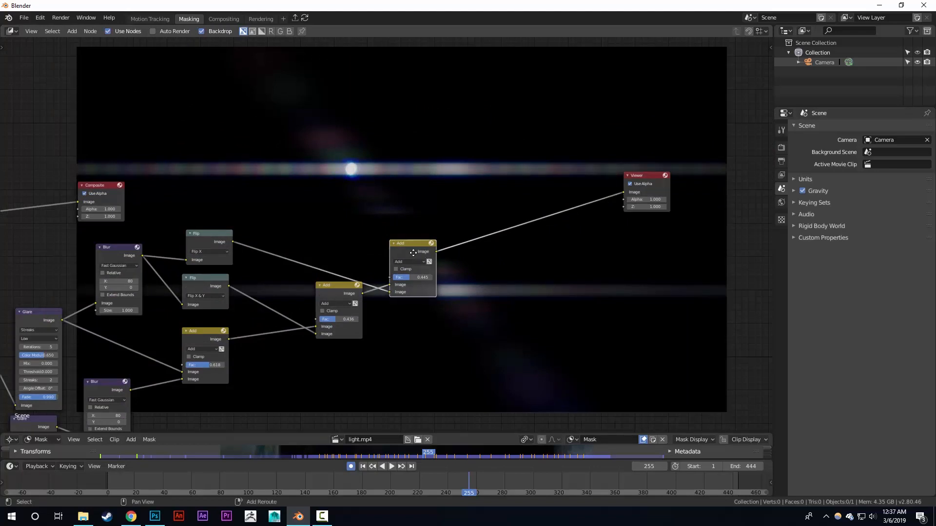
key("shift+d")
left_click(515, 188)
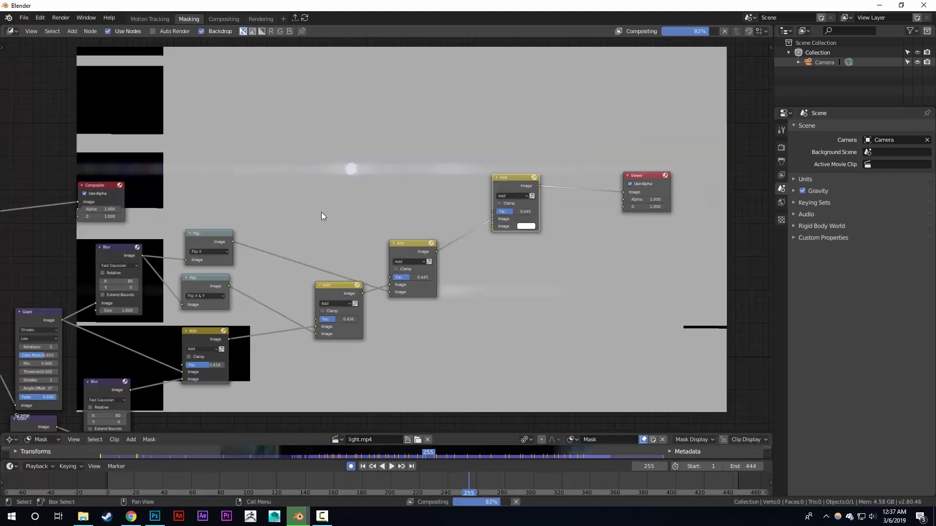
- Move the Movie Clip node up and connect its Image output to the new Add node's free Image input
scroll(321, 212, "down", 5)
middle_click_drag(99, 197, 240, 200)
left_click_drag(78, 236, 77, 179)
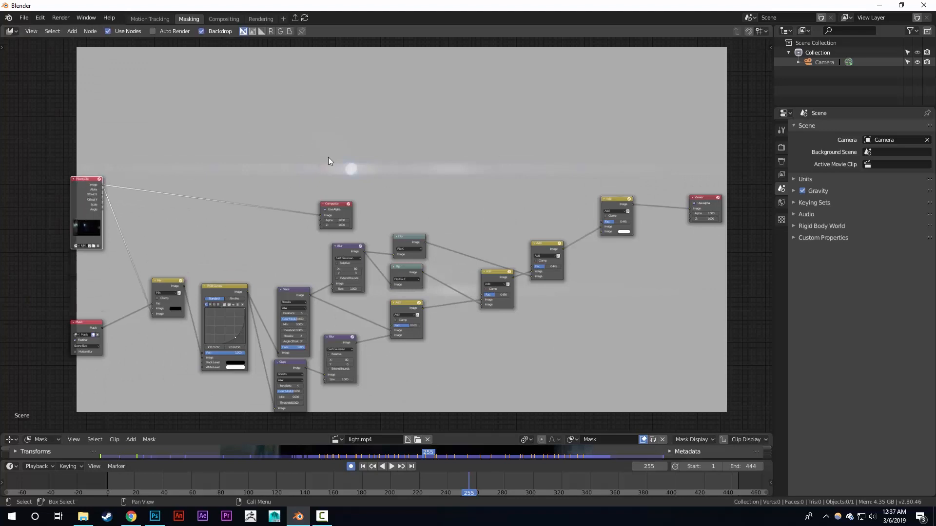
left_click_drag(103, 184, 601, 232)
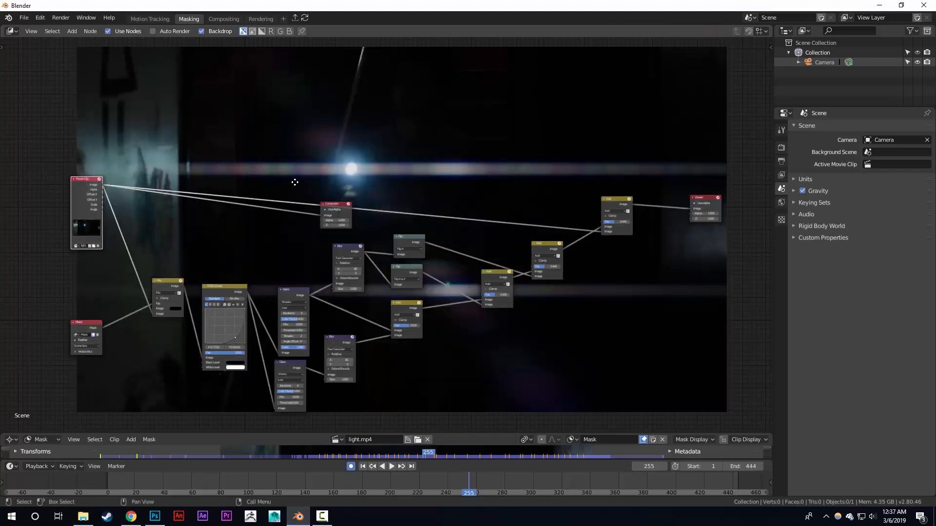
- Set the final Add node's factor to 0.627
middle_click_drag(294, 182, 152, 181)
scroll(364, 184, "up", 4)
middle_click_drag(456, 211, 275, 236)
scroll(275, 236, "up", 5)
left_click_drag(362, 269, 372, 269)
- Swap the final Add node's inputs so the movie clip feeds the first and the flare the second, with a factor of 0.600
middle_click_drag(364, 258, 351, 238)
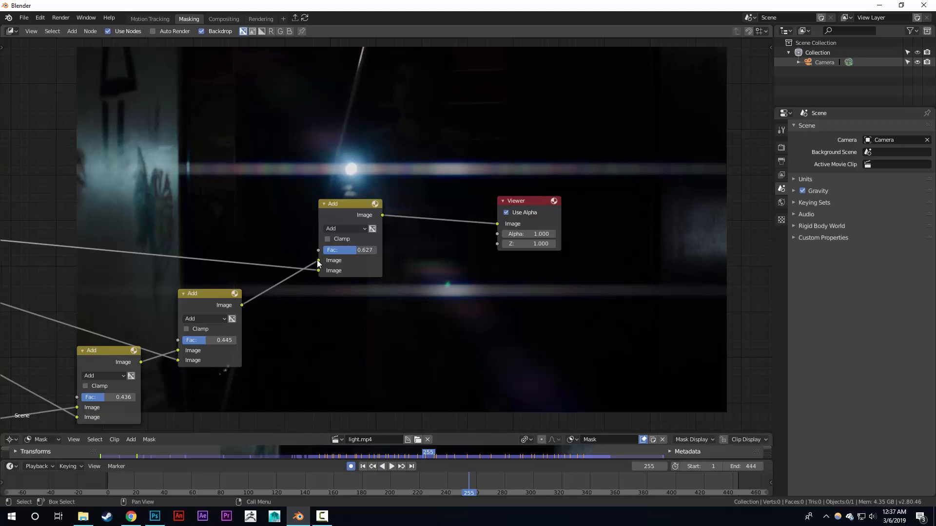
left_click_drag(350, 250, 318, 260)
middle_click_drag(318, 259, 325, 273)
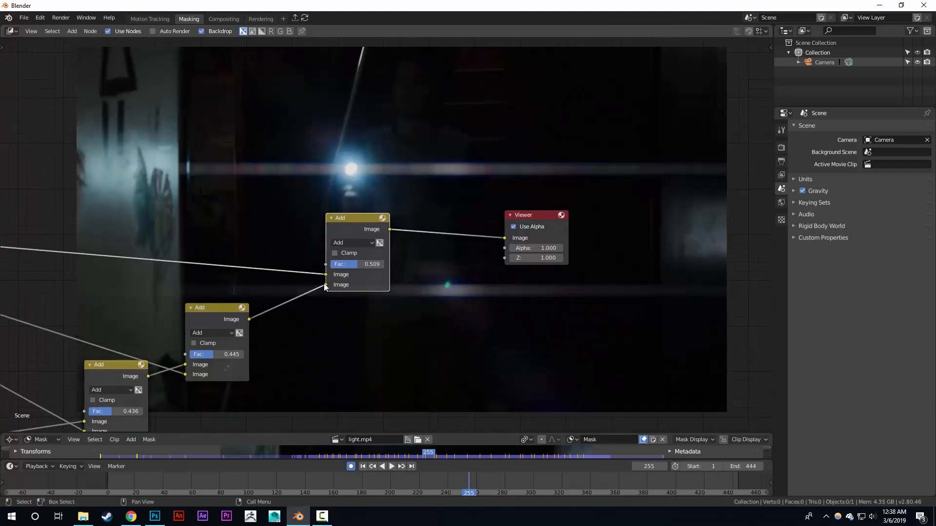
middle_click_drag(326, 284, 201, 308)
mouse_move(246, 289)
left_mouse_down()
mouse_move(256, 289)
mouse_move(240, 288)
left_mouse_up()
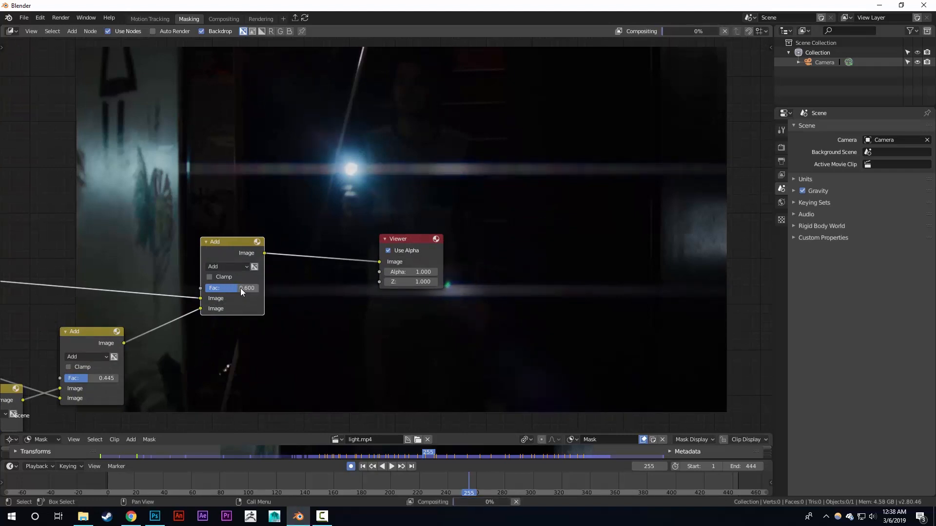
- Move the Viewer and the final Add node to the right, away from the other Add nodes
scroll(340, 266, "down", 5)
middle_click_drag(340, 265, 331, 262)
left_click_drag(395, 235, 480, 228)
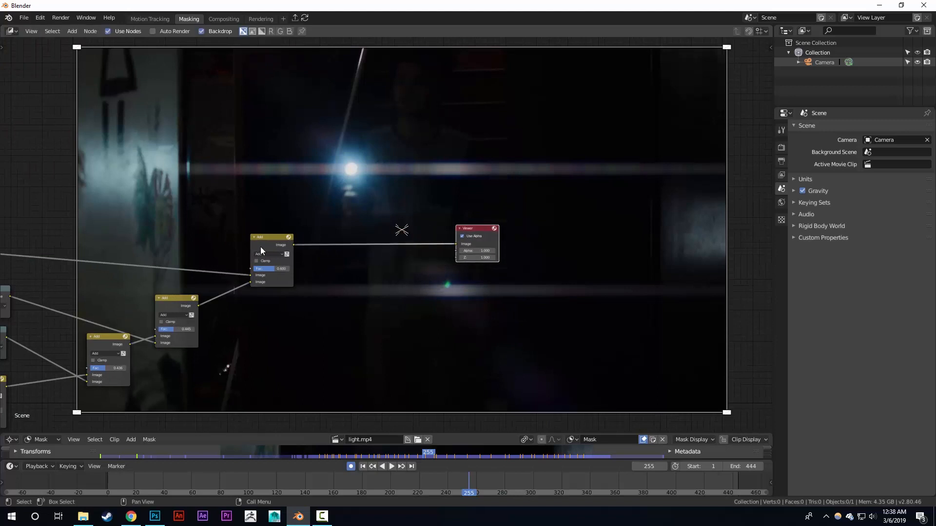
left_click_drag(261, 248, 306, 257)
- Preview the composited flare at frames 239 and 262
middle_click_drag(365, 186, 392, 190)
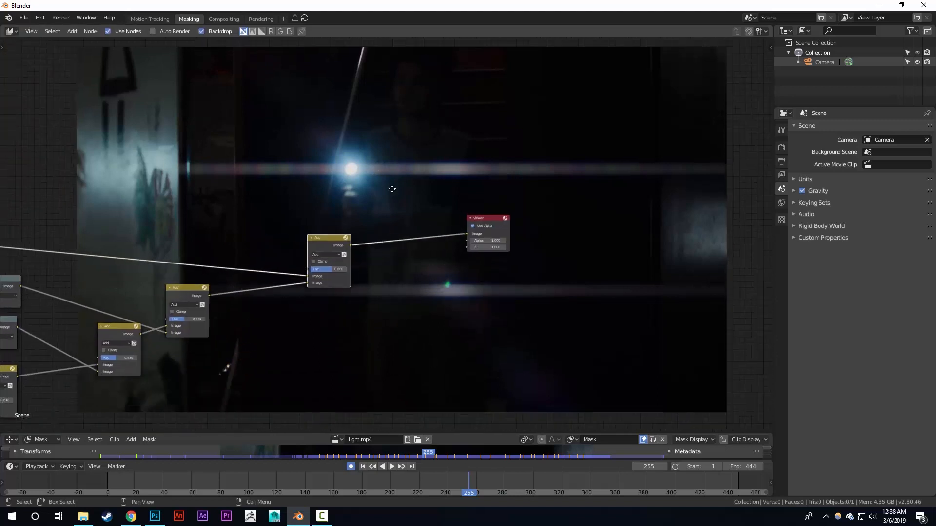
scroll(393, 189, "up", 1)
left_click(447, 476)
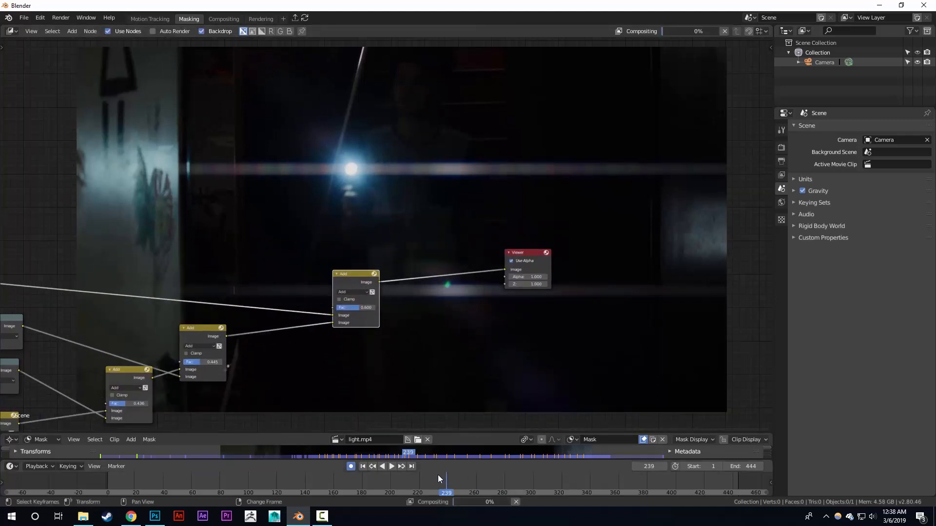
left_click(479, 481)
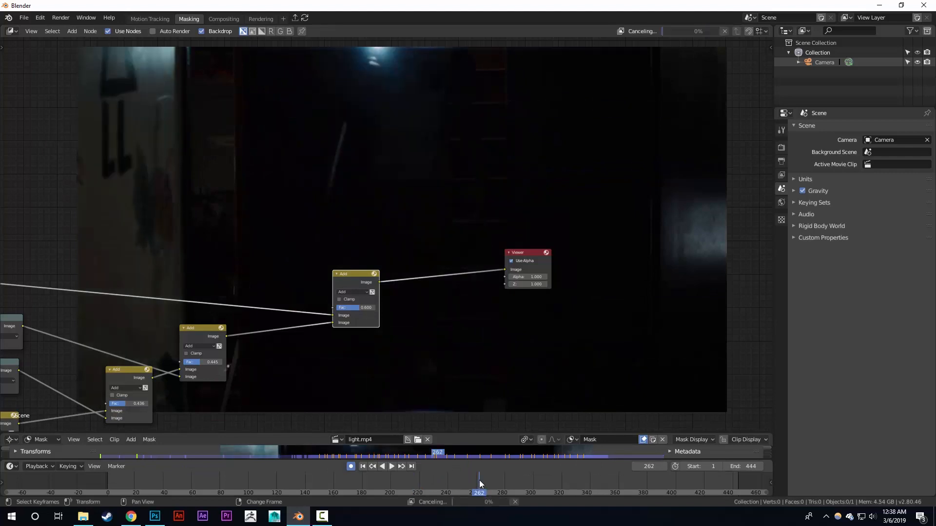
- Move the final Add node up and right, nearly level with the Viewer node
middle_click_drag(415, 338, 442, 253)
left_click_drag(380, 212, 386, 199)
scroll(373, 224, "up", 2)
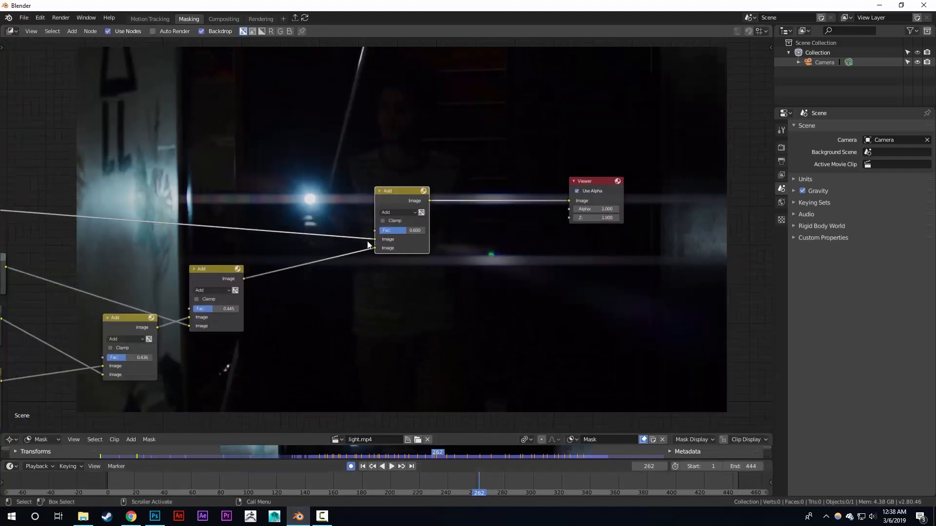
middle_click_drag(367, 241, 313, 215)
left_click_drag(382, 142, 429, 127)
mouse_move(378, 219)
middle_mouse_down()
mouse_move(353, 190)
mouse_move(362, 217)
middle_mouse_up()
scroll(302, 197, "up", 2)
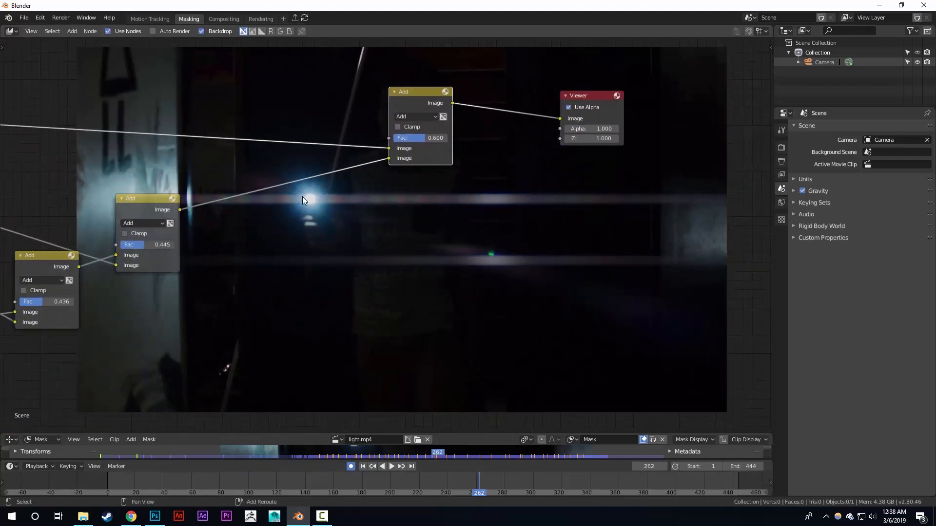
- Insert an RGB Curves node on the link between the 0.445 Add node and the final Add node
key("shift+a")
mouse_move(302, 197)
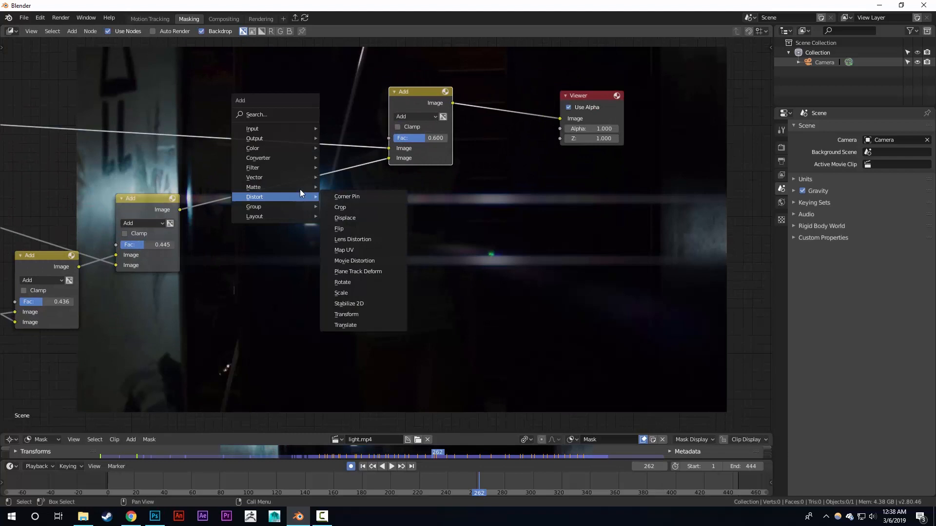
mouse_move(287, 150)
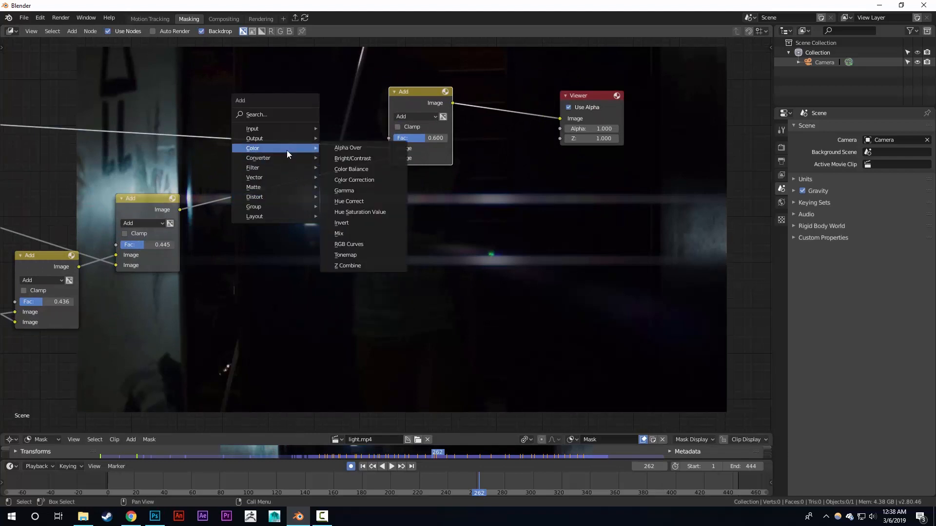
left_click(347, 244)
left_click(297, 216)
middle_click_drag(298, 216, 370, 251)
left_click_drag(416, 263, 395, 260)
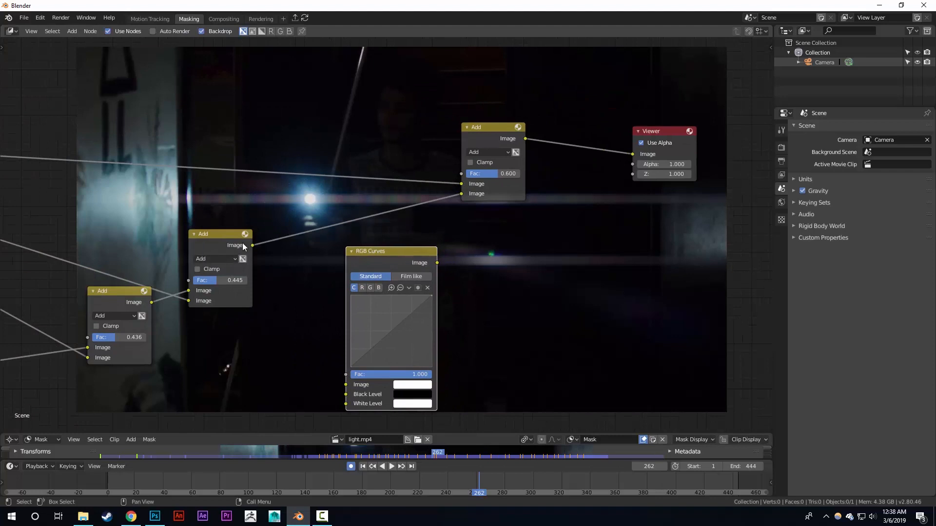
left_click_drag(393, 253, 366, 210)
- Raise the blue channel's curve in the new RGB Curves node with a point at about X 0.367, Y 0.600
middle_click_drag(510, 208, 243, 168)
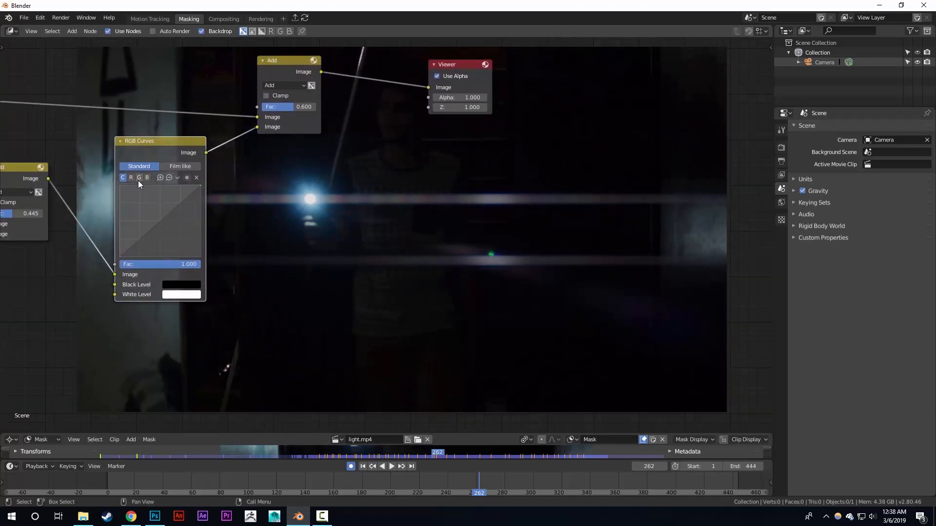
middle_click_drag(138, 183, 124, 175)
left_click(151, 181)
left_click_drag(132, 220, 124, 207)
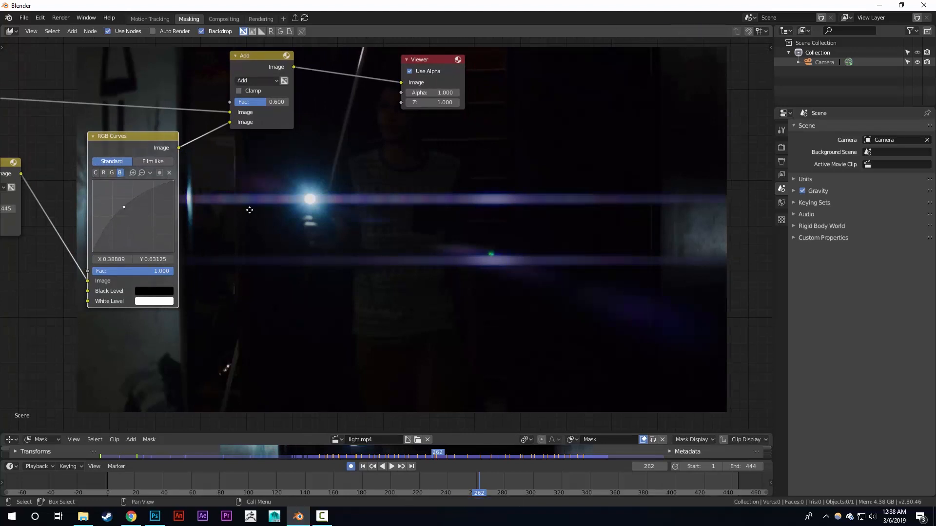
middle_click_drag(249, 209, 202, 197)
left_click_drag(78, 189, 75, 189)
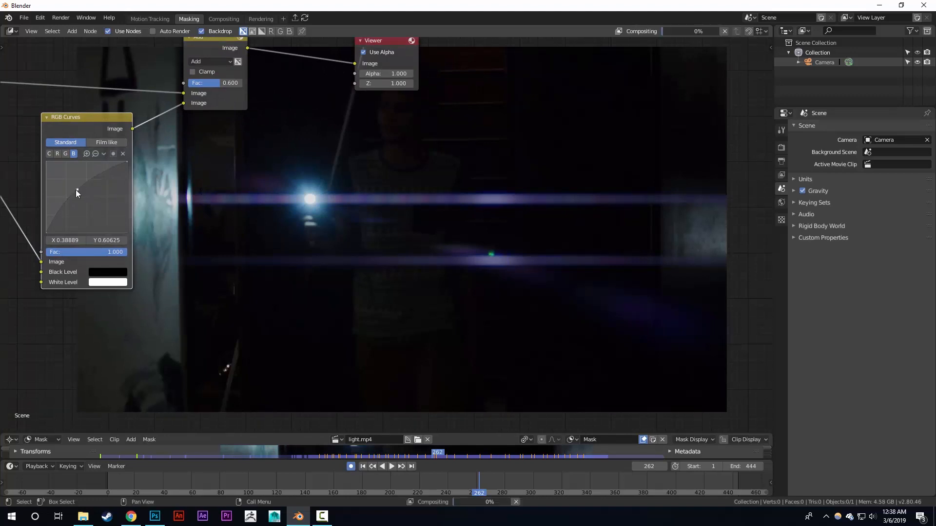
middle_click_drag(172, 192, 198, 201)
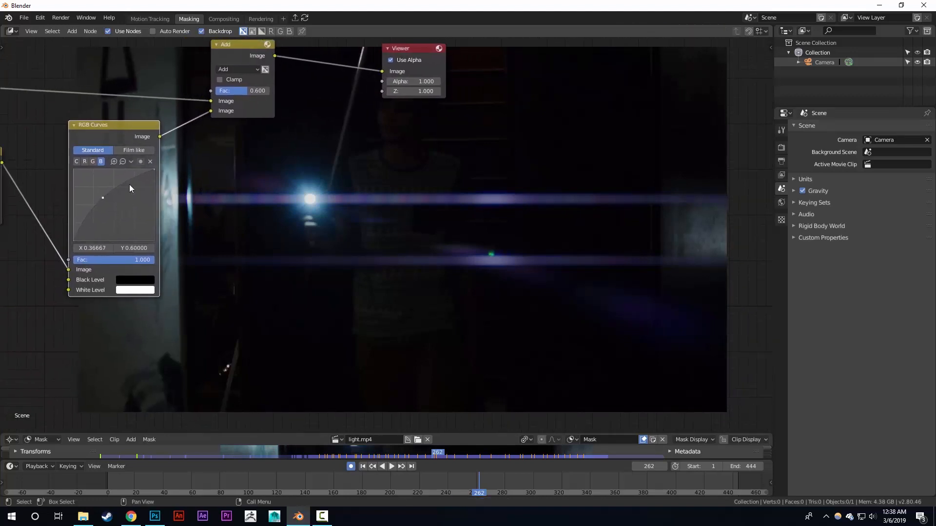
- Lower the red channel's curve slightly in the same RGB Curves node with a point at about X 0.517, Y 0.450
left_click(85, 162)
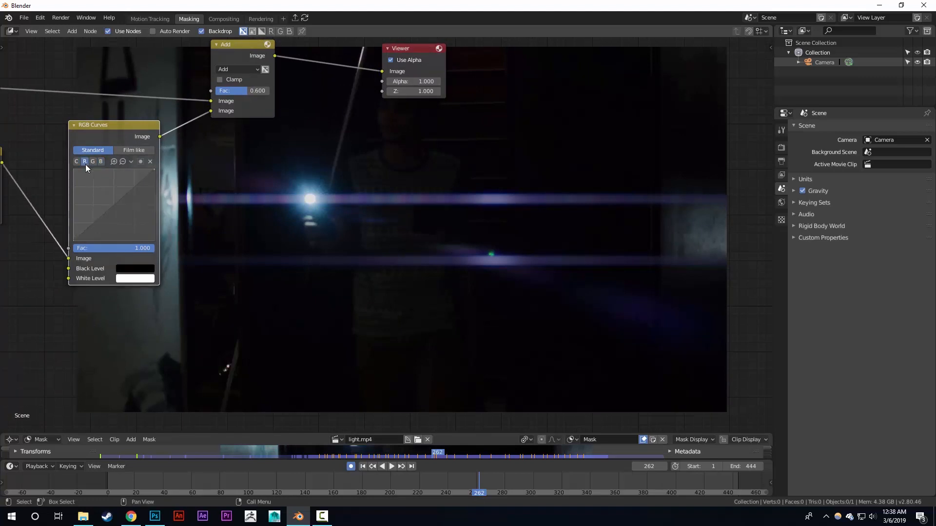
left_click(115, 209)
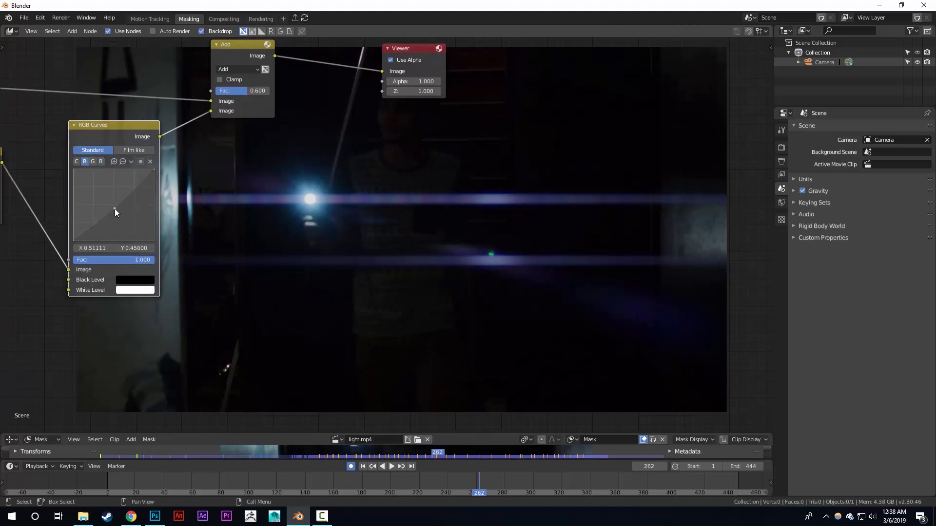
scroll(300, 200, "down", 2)
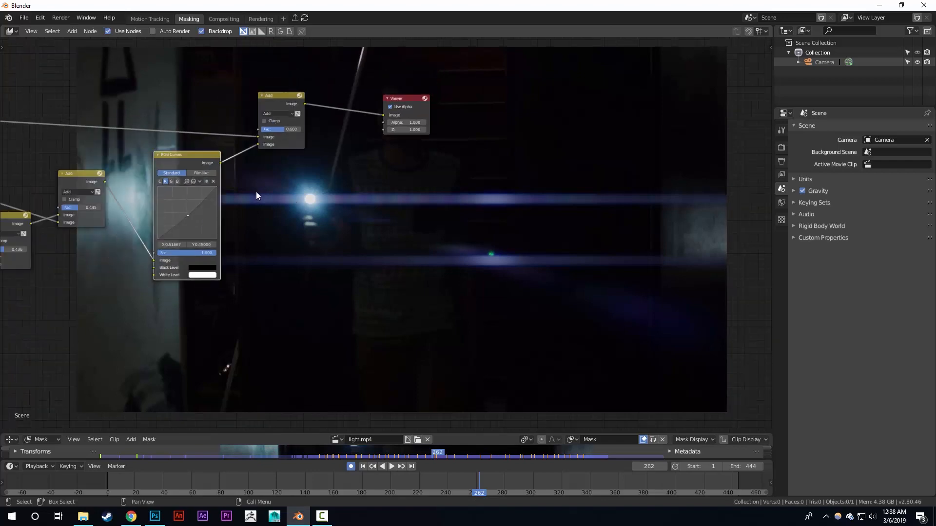
- Move the Viewer node up, slightly above the level of the final Add node
middle_click_drag(256, 192, 553, 306)
middle_click_drag(367, 363, 445, 267)
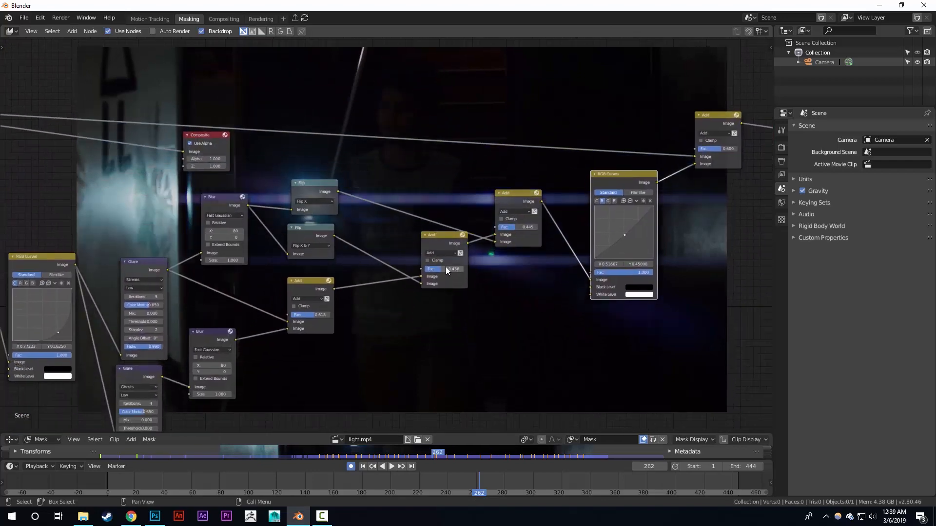
scroll(445, 267, "down", 2)
middle_click_drag(350, 296, 34, 346)
left_click_drag(463, 178, 469, 163)
middle_click_drag(421, 199, 601, 174)
scroll(351, 254, "up", 3)
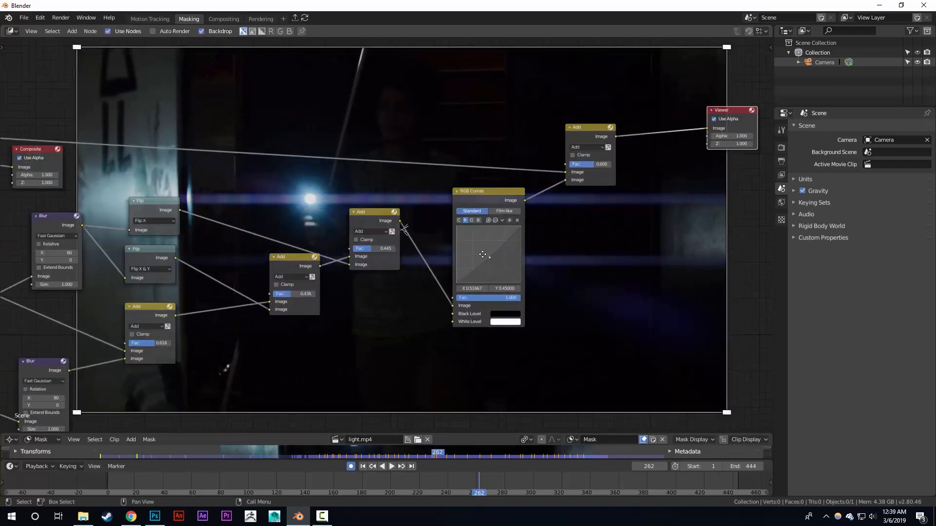
- Make a slight adjustment to the final Add node's factor
middle_click_drag(370, 261, 317, 262)
scroll(413, 138, "up", 1)
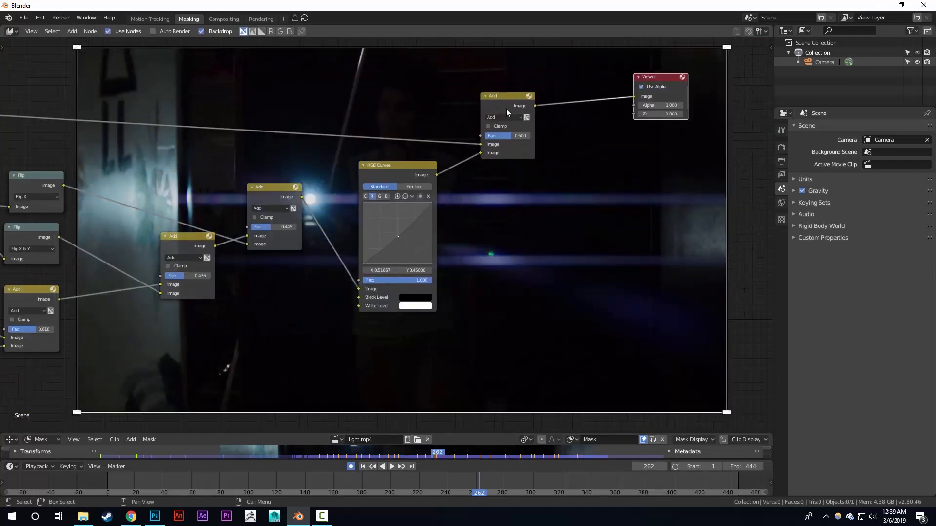
left_click_drag(508, 136, 512, 137)
middle_click_drag(504, 251, 514, 142)
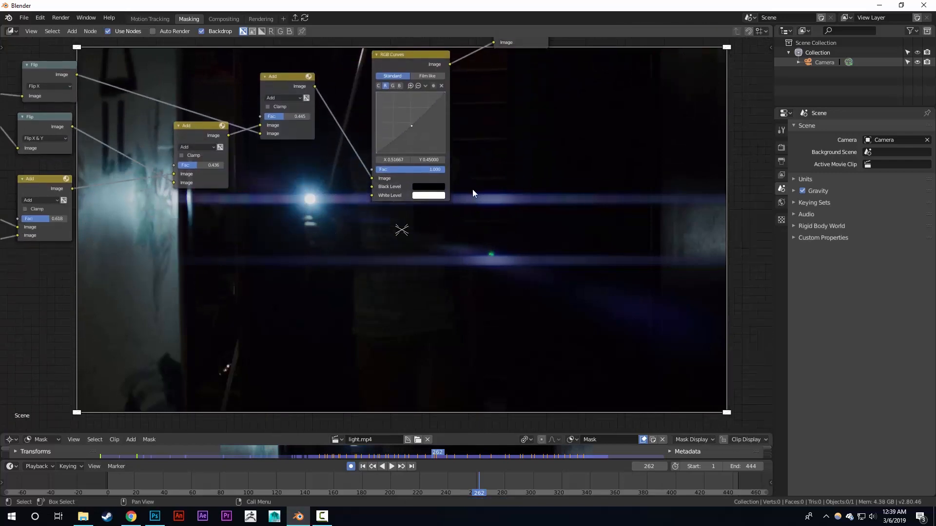
- Preview the colour-adjusted flare at frames 253, 269 and 279
middle_click_drag(473, 191, 568, 274)
middle_click_drag(337, 232, 515, 179)
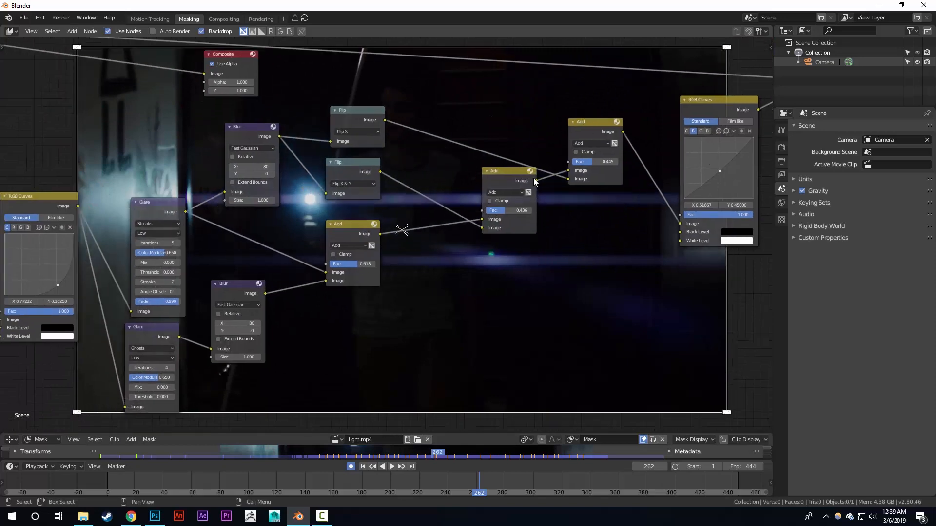
middle_click_drag(261, 210, 311, 206)
scroll(571, 209, "down", 1)
middle_click_drag(575, 209, 178, 84)
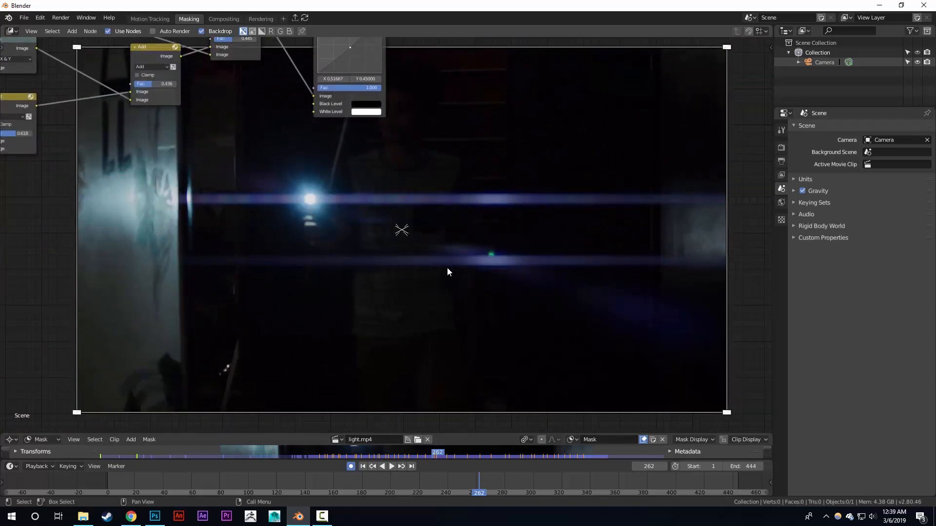
left_click(466, 481)
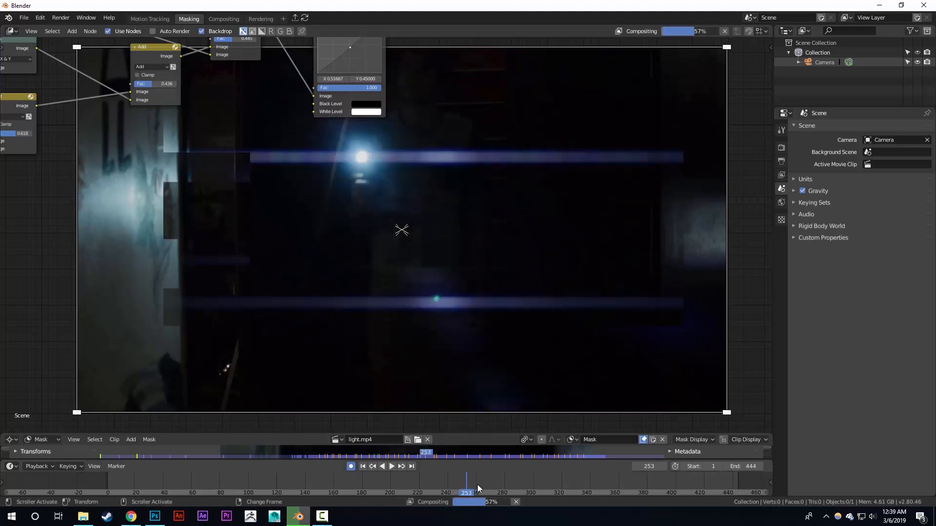
left_click(488, 484)
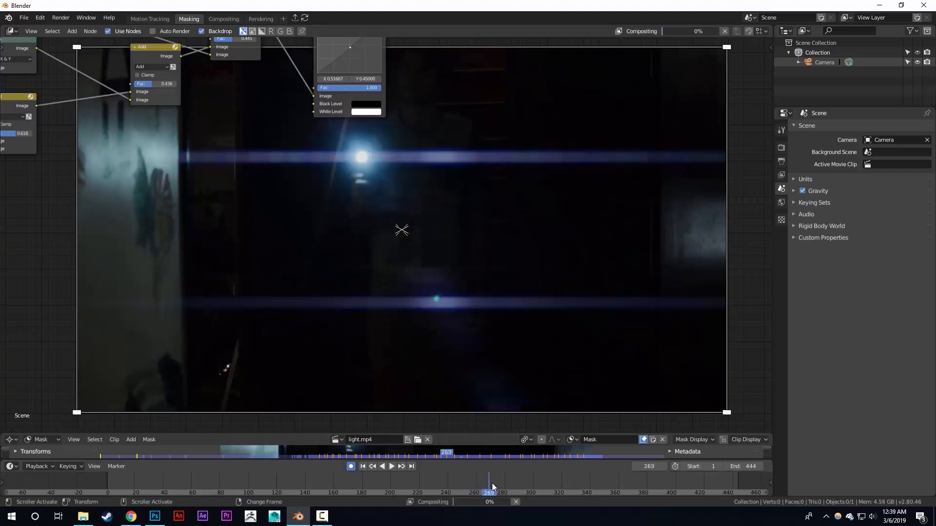
left_click(503, 485)
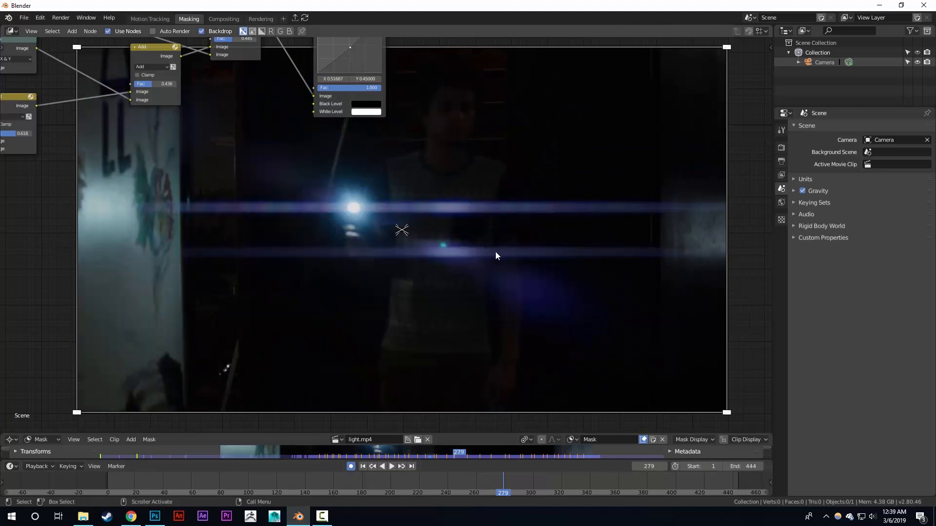
- Move the two Flip nodes and the 0.618 Add node to the right, away from the Blur nodes
middle_click_drag(373, 235, 424, 298)
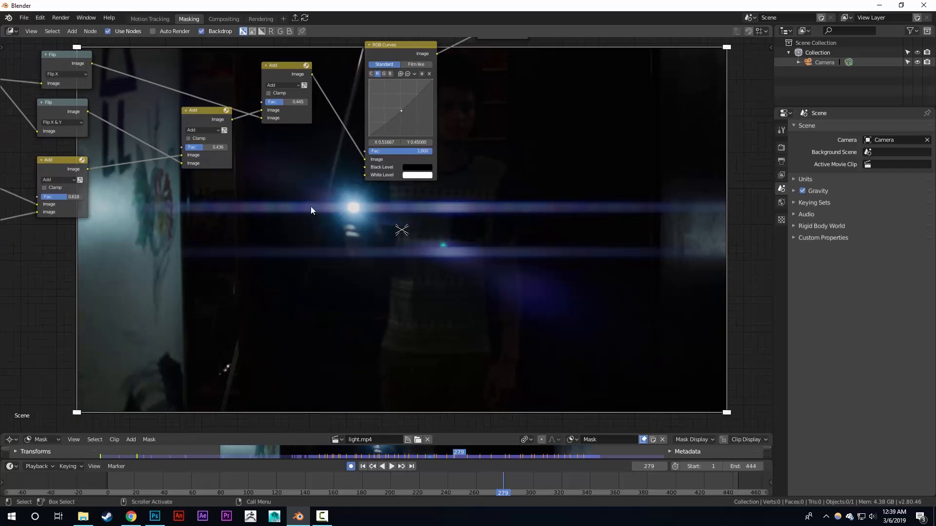
middle_click_drag(461, 229, 527, 261)
middle_click_drag(345, 230, 592, 247)
left_click_drag(191, 190, 187, 185)
mouse_move(250, 156)
middle_mouse_down()
mouse_move(188, 164)
mouse_move(155, 142)
middle_mouse_up()
left_click_drag(270, 96, 321, 93)
left_click_drag(293, 139, 330, 140)
left_click_drag(282, 197, 323, 199)
middle_click_drag(246, 198, 301, 200)
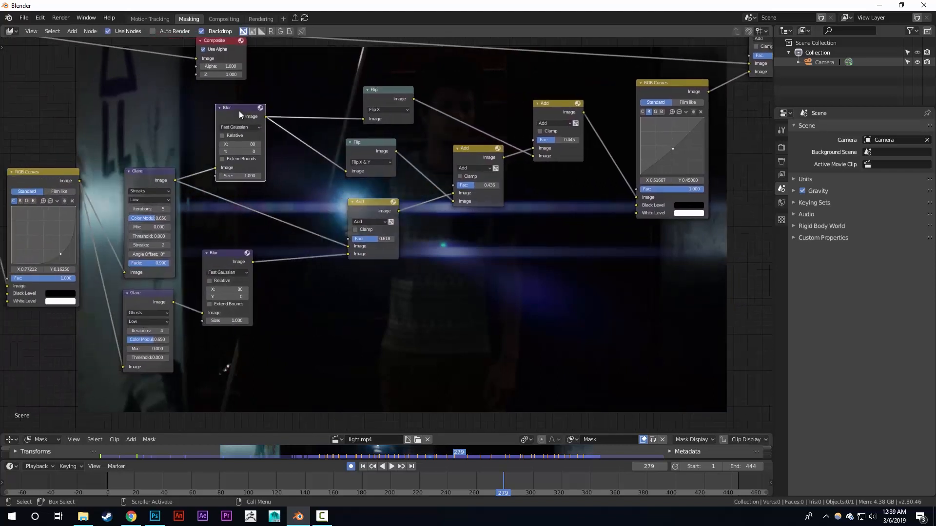
- Move both Blur nodes to the right to open up space after the Glare nodes
left_click_drag(239, 110, 281, 107)
middle_click_drag(262, 142, 234, 89)
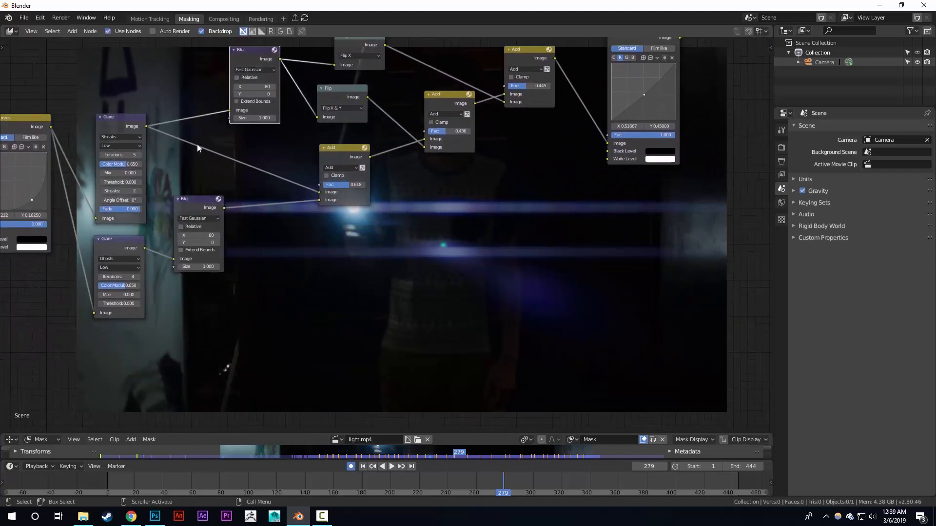
middle_click_drag(171, 177, 186, 213)
left_click_drag(208, 242, 260, 259)
middle_click_drag(252, 220, 257, 281)
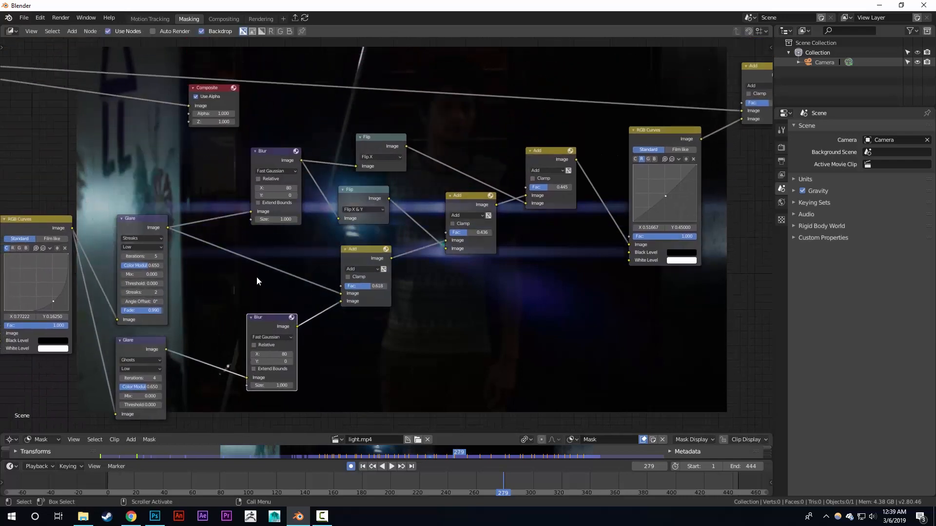
middle_click_drag(391, 268, 412, 218)
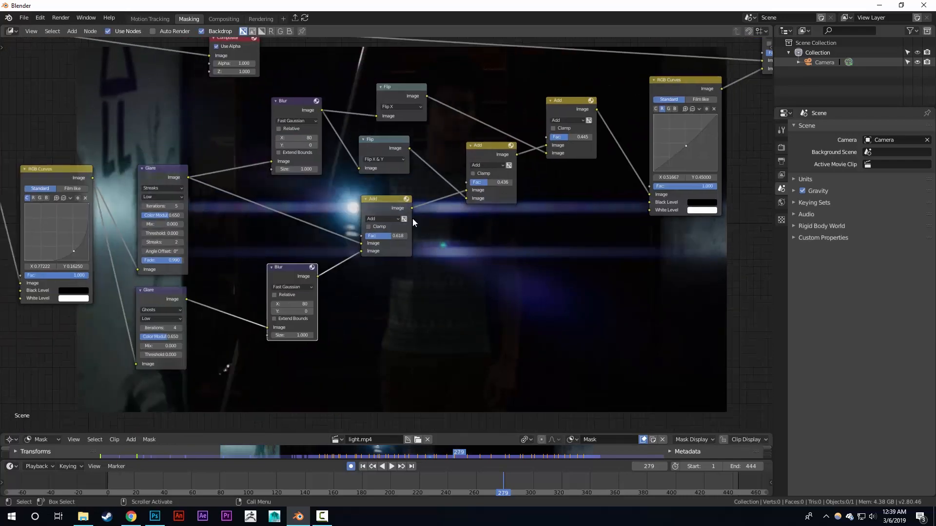
- Insert a Filter node of type Soften on the link between the Streaks Glare node and the 0.618 Add node
scroll(410, 218, "up", 2)
middle_click_drag(255, 224, 207, 118)
key("shift+a")
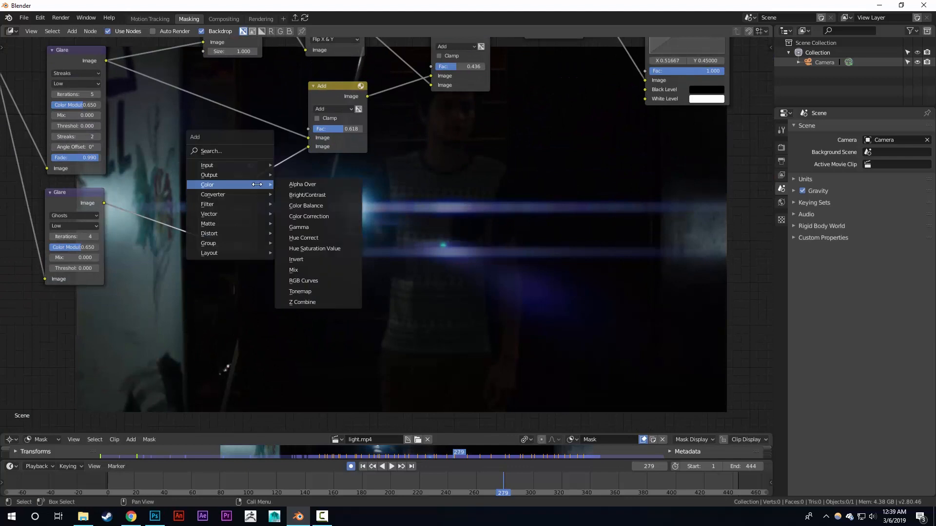
mouse_move(237, 210)
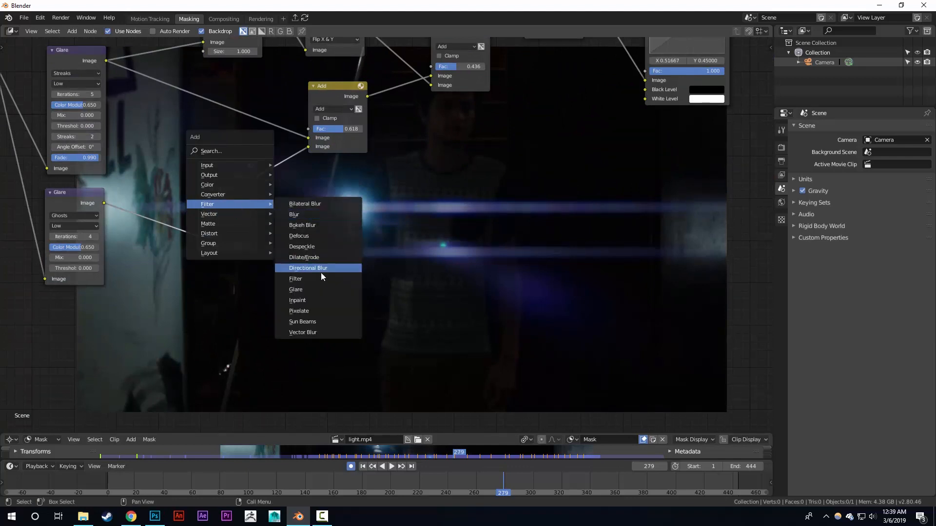
left_click(317, 280)
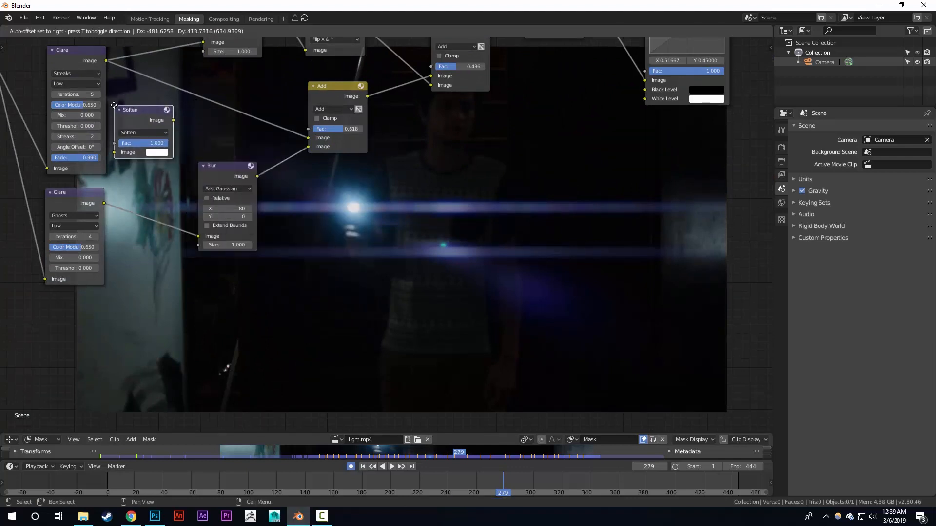
left_click(125, 114)
middle_click_drag(124, 114, 208, 198)
left_click_drag(215, 200, 241, 165)
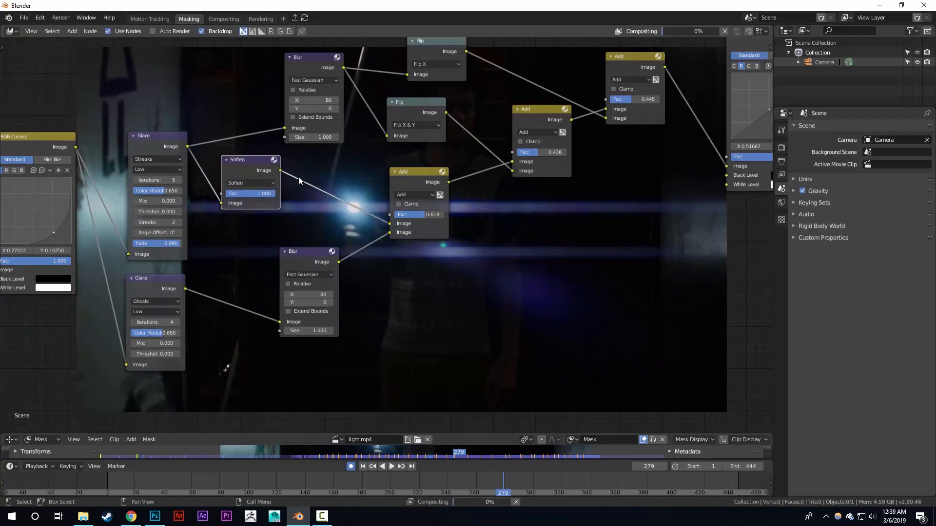
- Change the Filter node's type to Kirsch and inspect its effect on the streaks
middle_click_drag(299, 176, 194, 148)
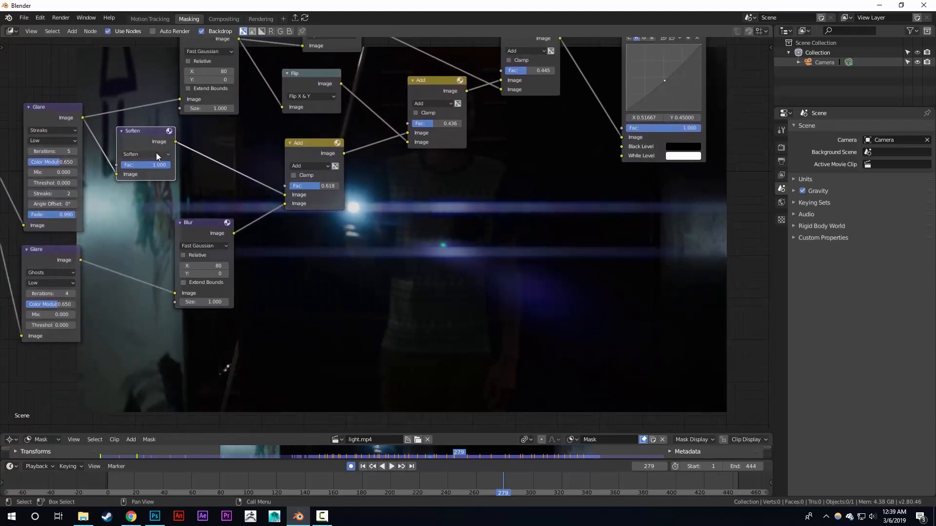
left_click(157, 155)
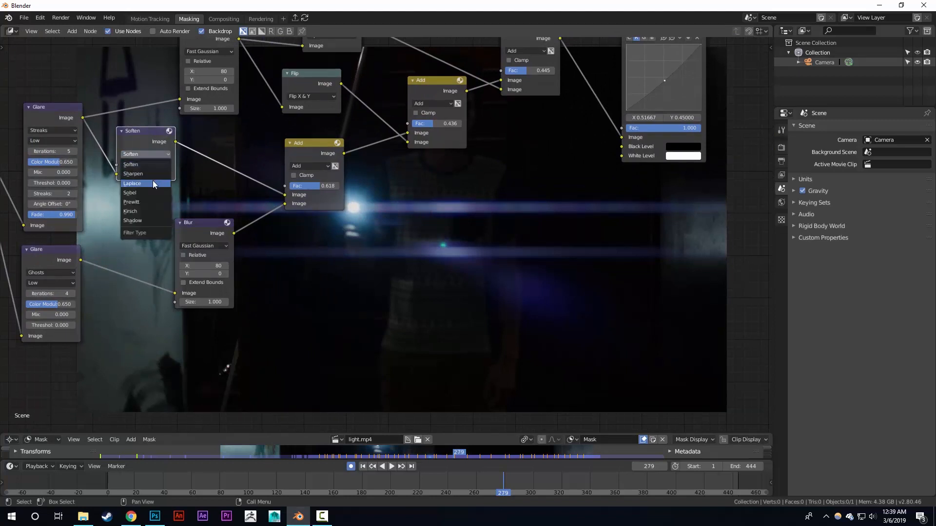
left_click(144, 211)
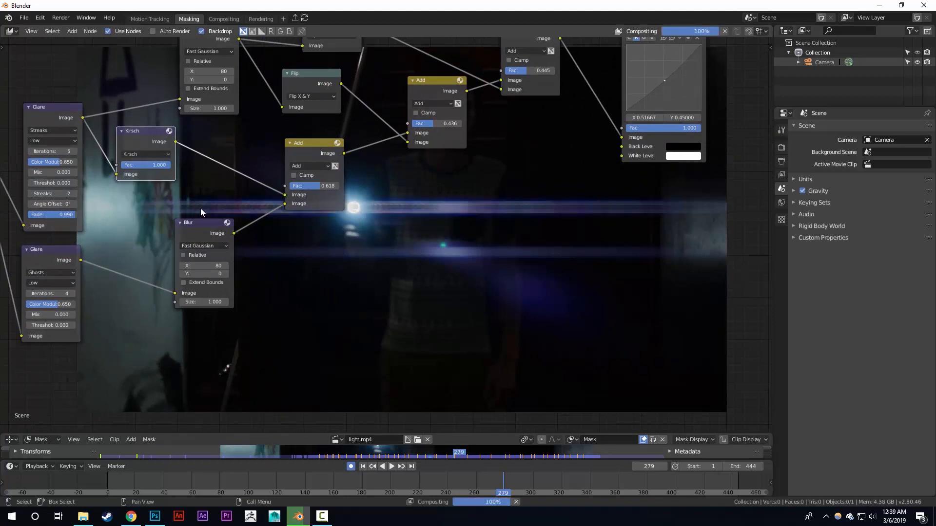
middle_click_drag(201, 208, 170, 142)
middle_click_drag(250, 196, 214, 231)
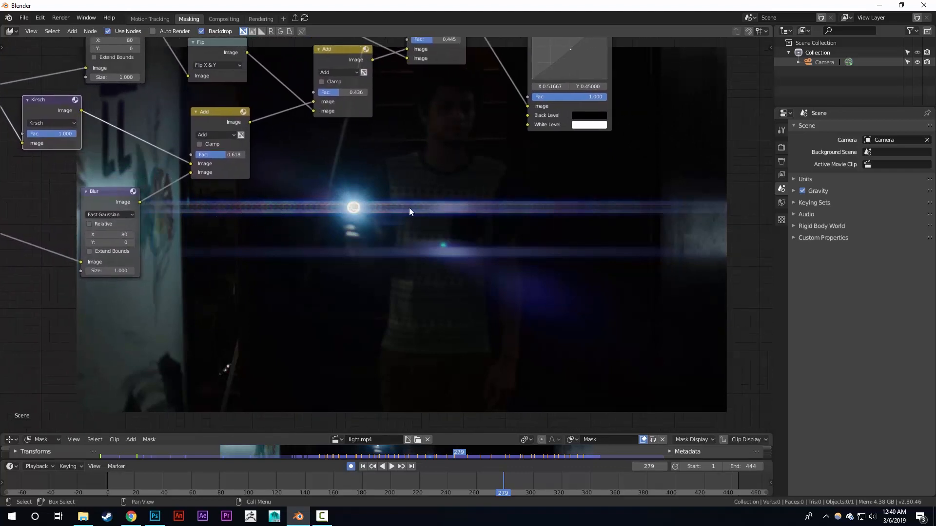
middle_click_drag(286, 199, 360, 224)
- Try the Prewitt and Shadow types on the streaks' Filter node and return it to Kirsch
left_click(141, 148)
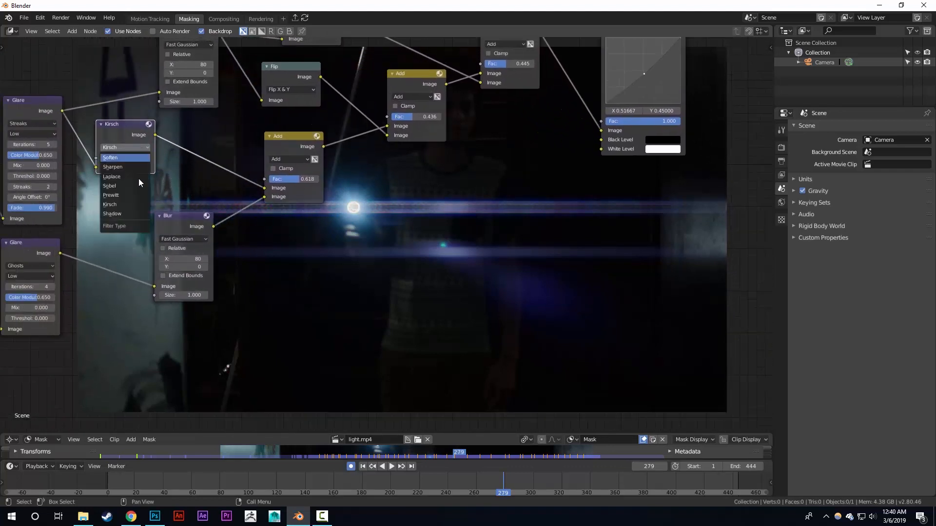
left_click(134, 195)
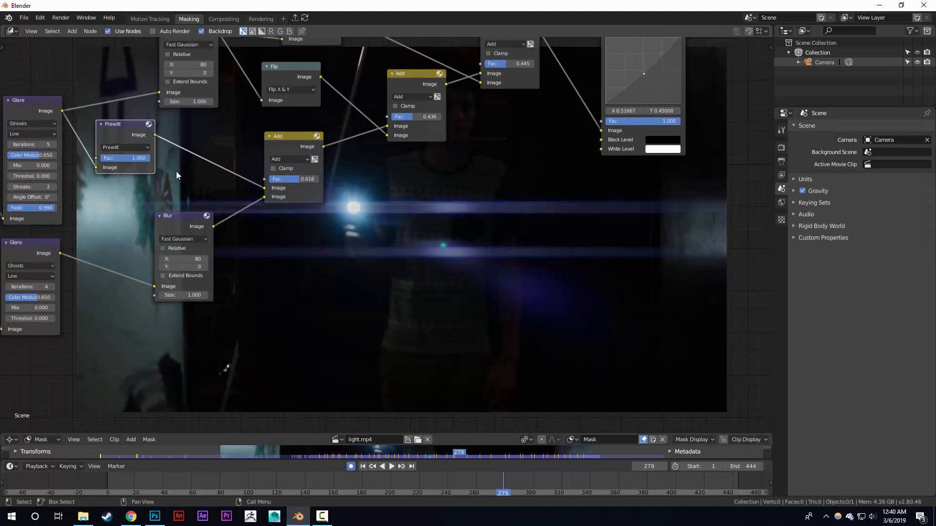
left_click(117, 148)
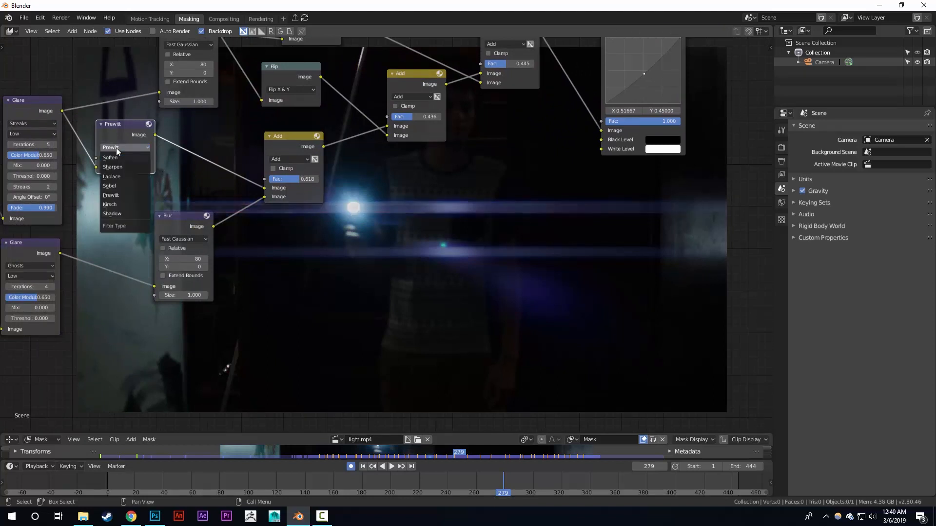
left_click(117, 214)
middle_click_drag(507, 219, 475, 208)
middle_click_drag(326, 214, 261, 209)
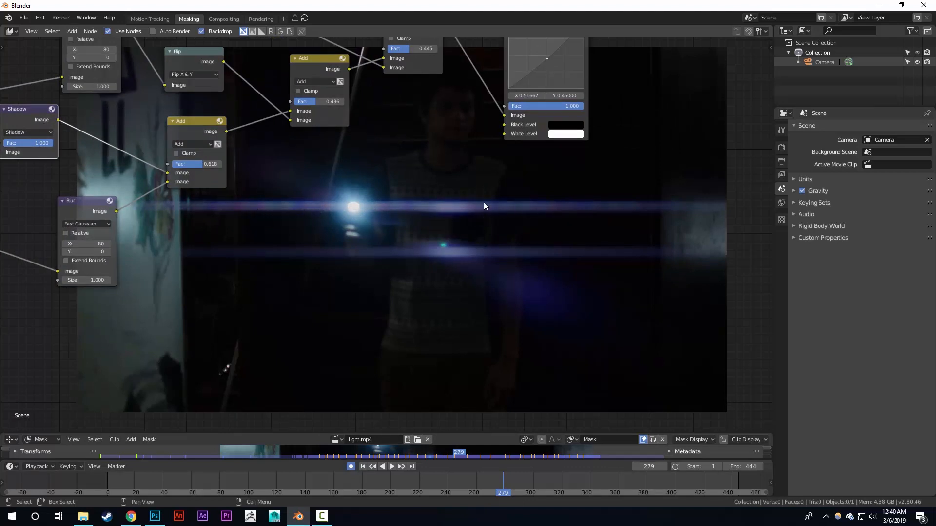
middle_click_drag(318, 202, 504, 251)
scroll(397, 227, "up", 1)
middle_click_drag(259, 191, 192, 131)
left_click(136, 119)
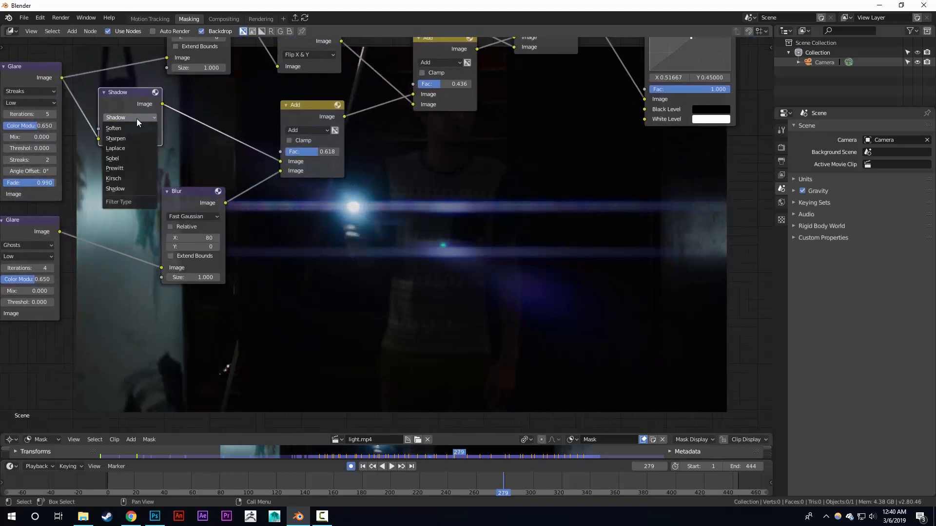
left_click(136, 176)
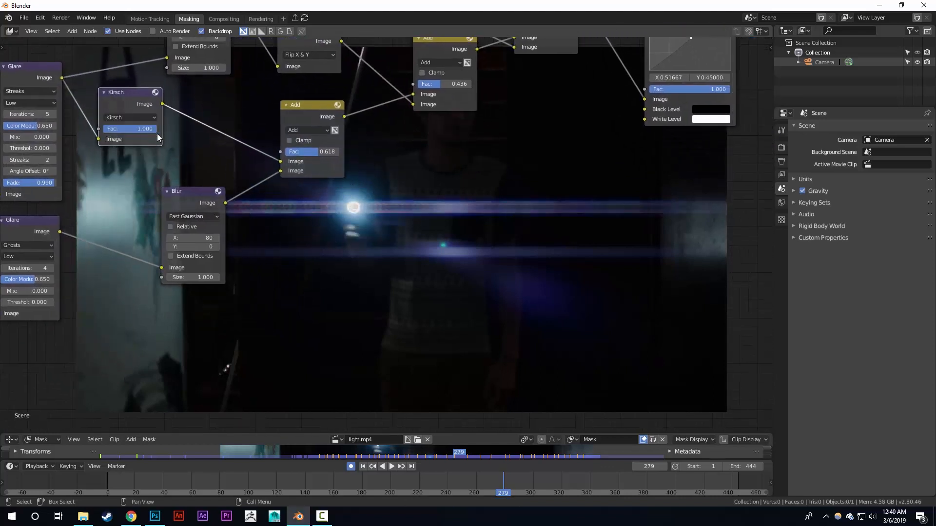
- Reduce the Kirsch filter's Fac to 0.645
middle_click_drag(273, 157, 267, 150)
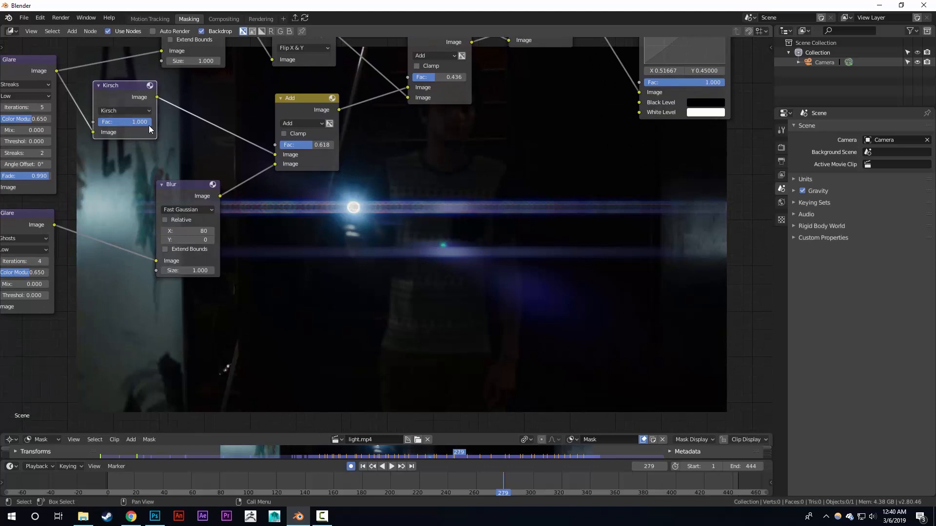
left_click_drag(148, 125, 133, 122)
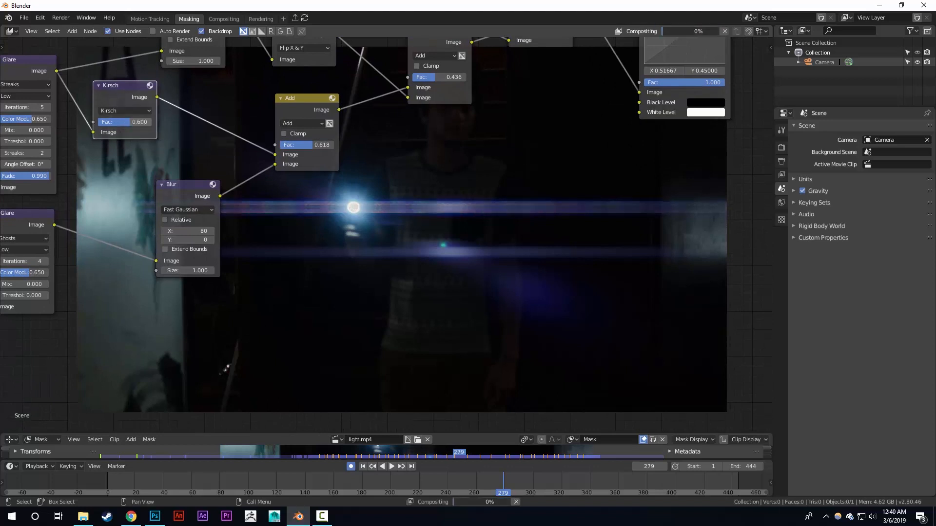
left_click_drag(134, 122, 134, 123)
middle_click_drag(414, 200, 386, 295)
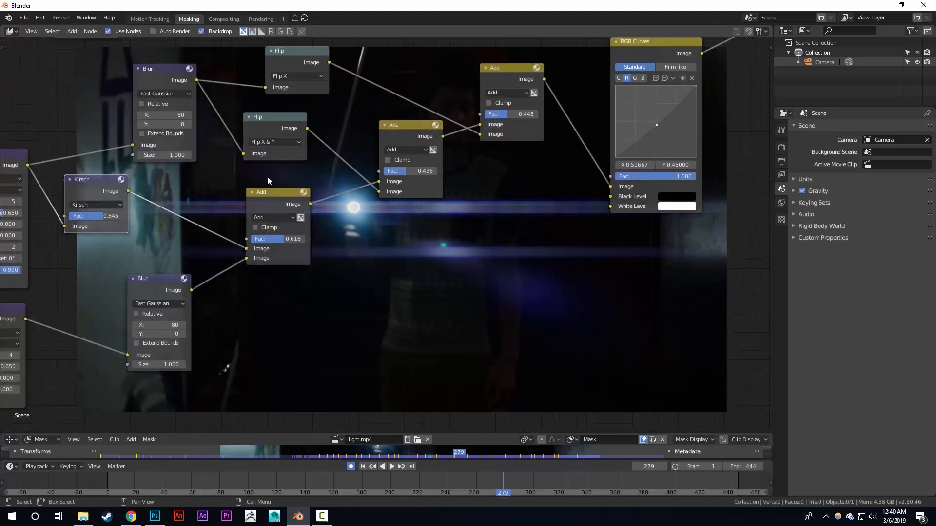
- Reposition the upper Blur and Kirsch nodes and connect the Kirsch output to the upper Blur node's Image input
middle_click_drag(268, 181, 287, 221)
left_click_drag(177, 112, 199, 94)
left_click_drag(121, 221, 109, 209)
middle_click_drag(169, 197, 209, 191)
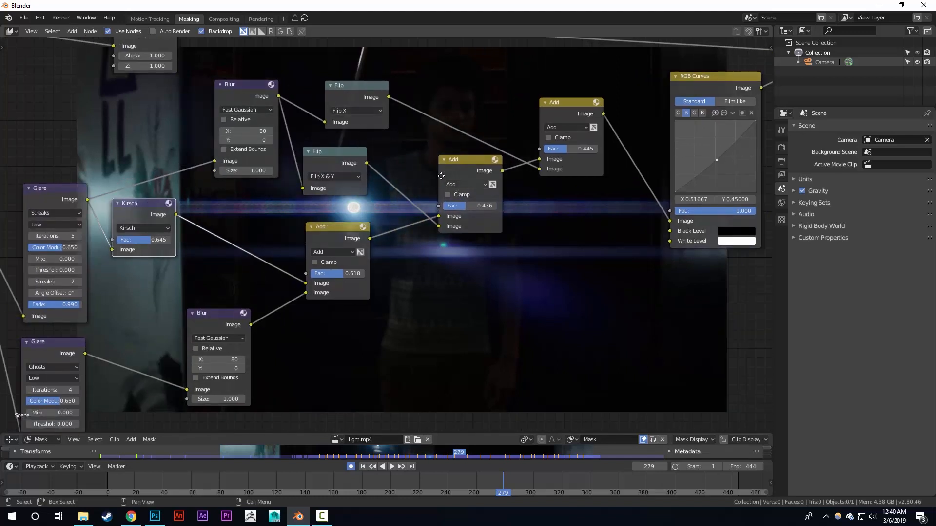
middle_click_drag(573, 269, 521, 237)
left_click_drag(124, 182, 163, 130)
- Lower the streaks' Kirsch filter Fac to 0.464
middle_click_drag(675, 320, 580, 250)
middle_click_drag(195, 185, 278, 242)
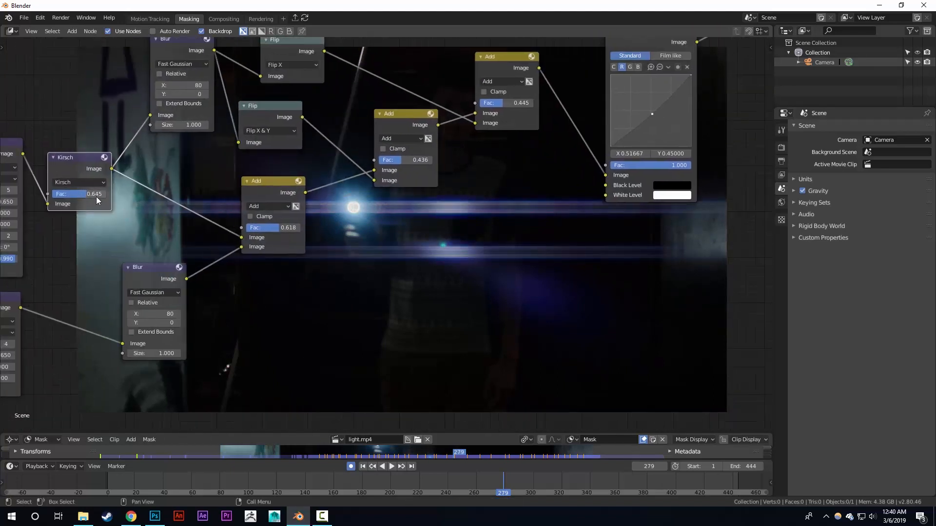
left_click_drag(96, 197, 84, 195)
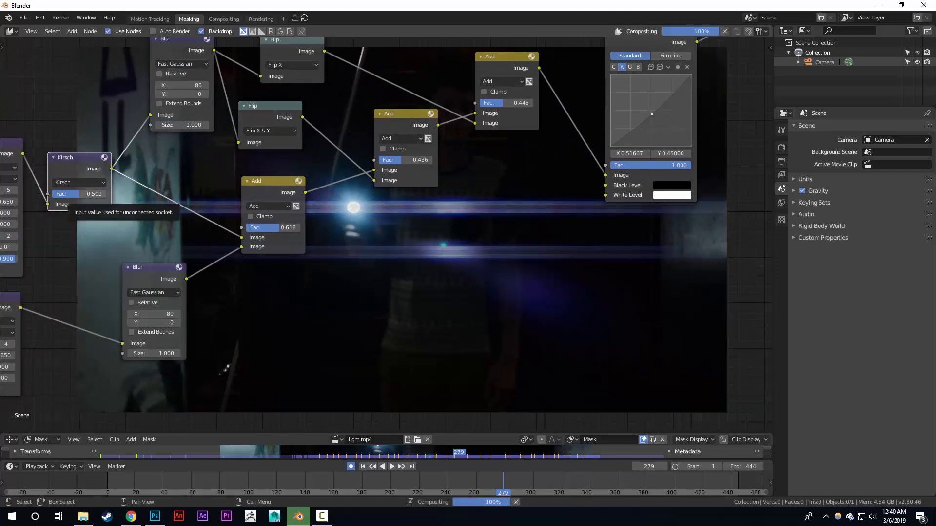
middle_click_drag(387, 263, 344, 205)
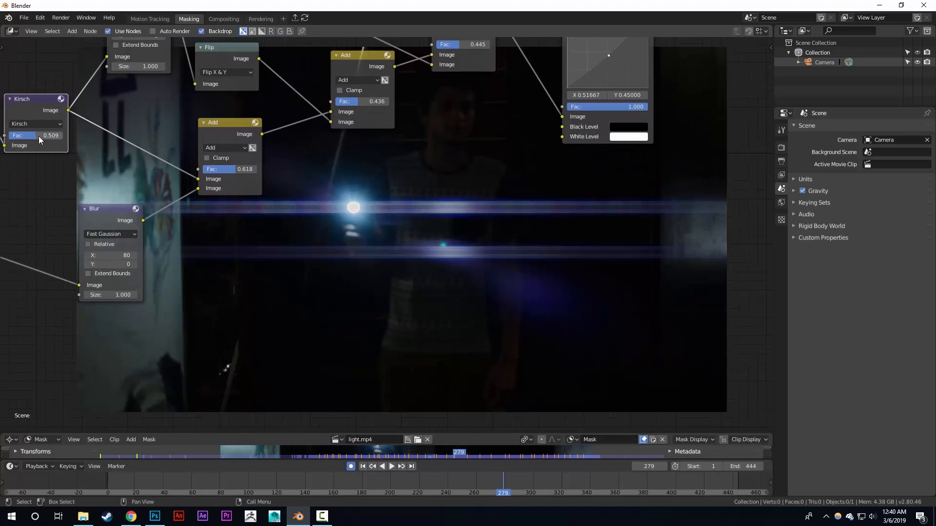
left_click_drag(39, 136, 37, 136)
- Shift the lower Blur node right and insert a duplicate of the Kirsch node between the Ghosts Glare and that Blur
middle_click_drag(103, 190, 158, 195)
left_click_drag(166, 215, 177, 206)
middle_click_drag(67, 238, 143, 222)
left_click(72, 225)
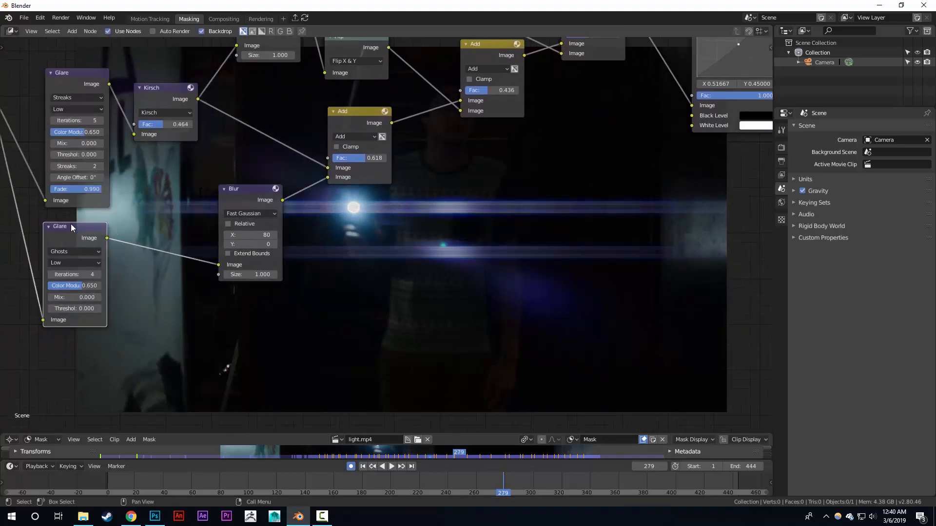
middle_click_drag(72, 223, 84, 220)
left_click(166, 96)
middle_click_drag(156, 119, 115, 130)
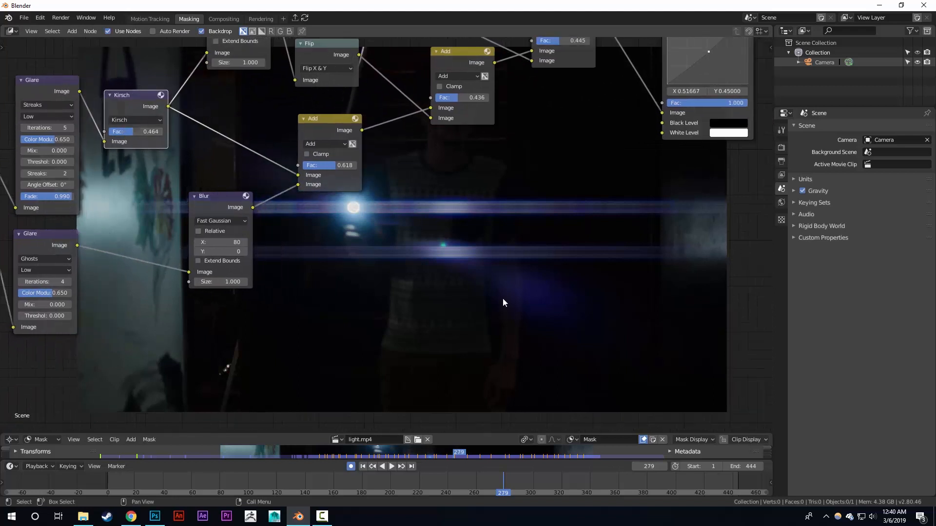
key("shift+d")
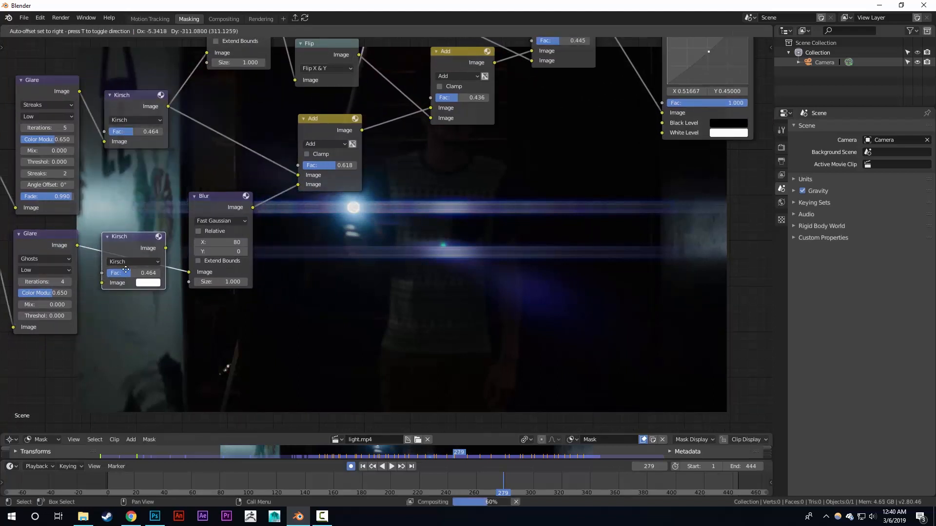
left_click(121, 270)
- Raise the Fac of the ghosts' Kirsch filter to 0.764
middle_click_drag(171, 261, 121, 242)
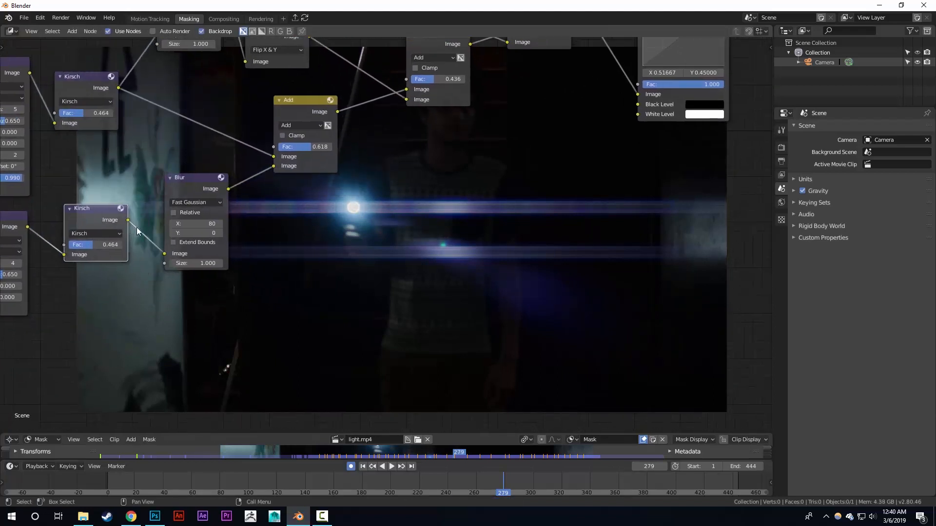
left_click_drag(95, 245, 110, 244)
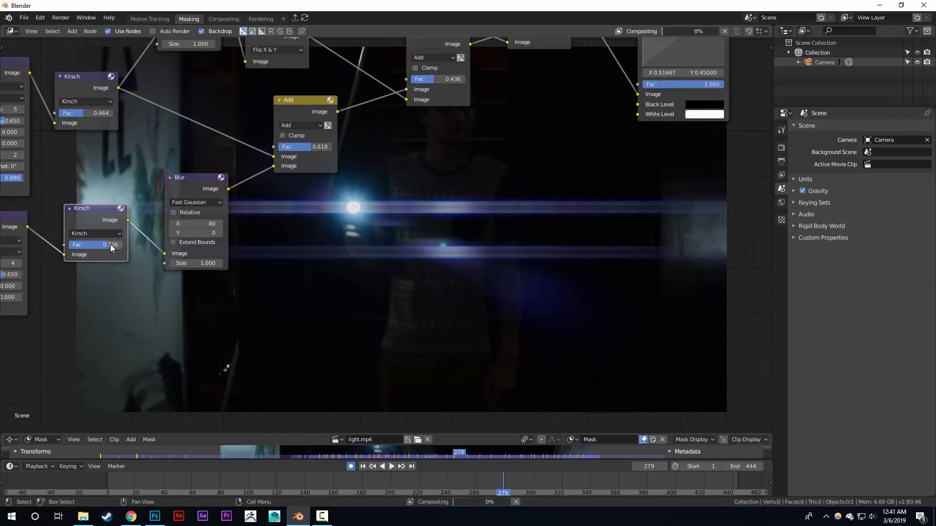
middle_click_drag(201, 264, 172, 228)
left_click_drag(62, 212, 90, 213)
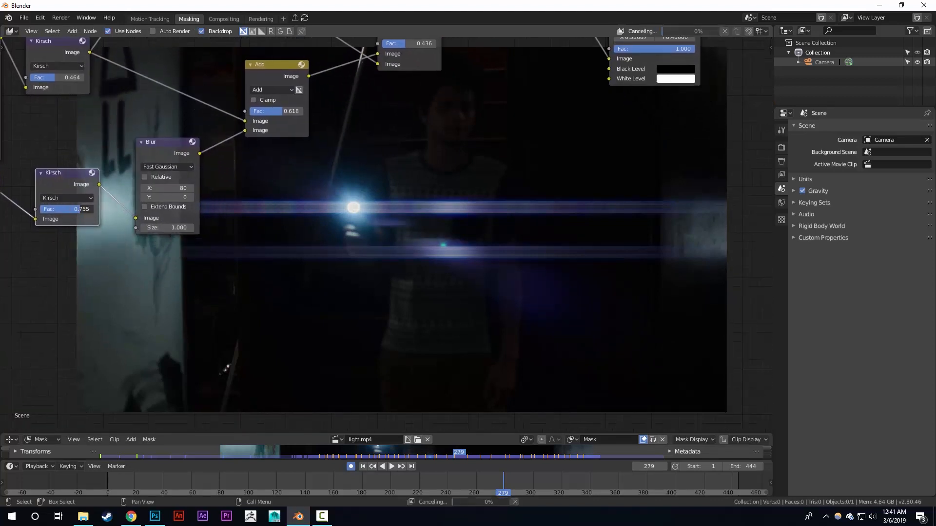
- Examine the filtered flare on earlier frames such as 263, 246, 237 and 233, and play the footage from frame 273
left_click(481, 480)
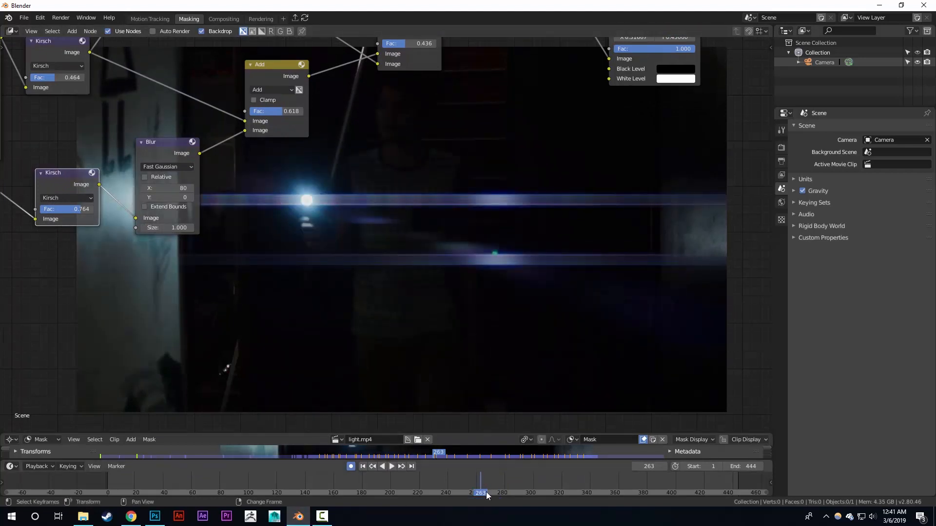
left_click(457, 481)
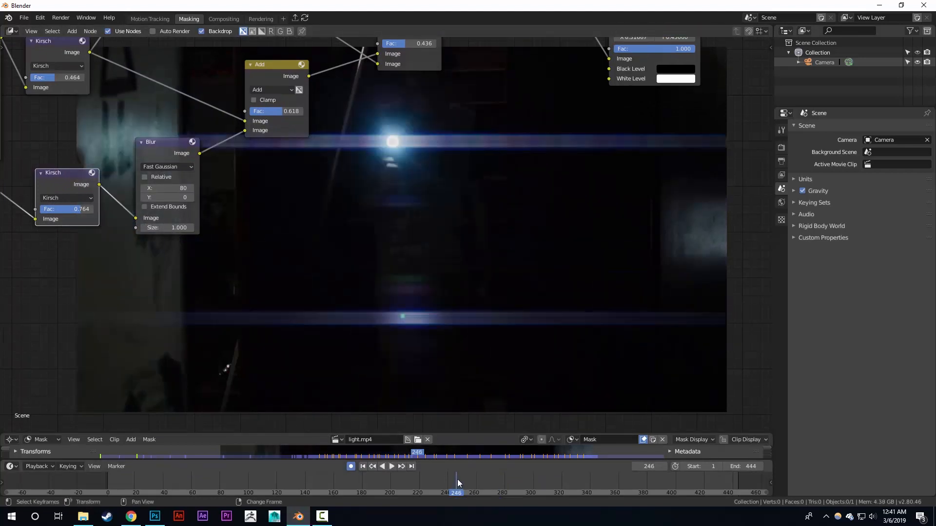
middle_click_drag(381, 357, 327, 368)
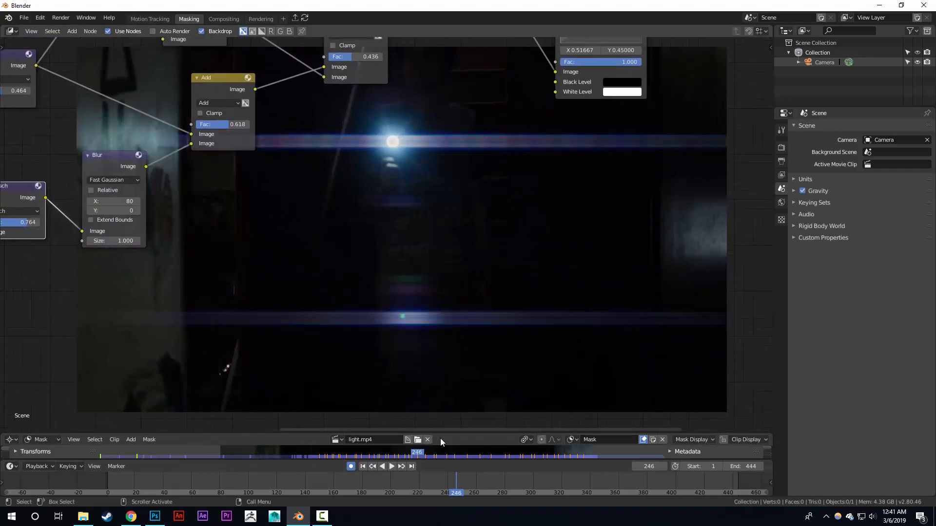
left_click(442, 475)
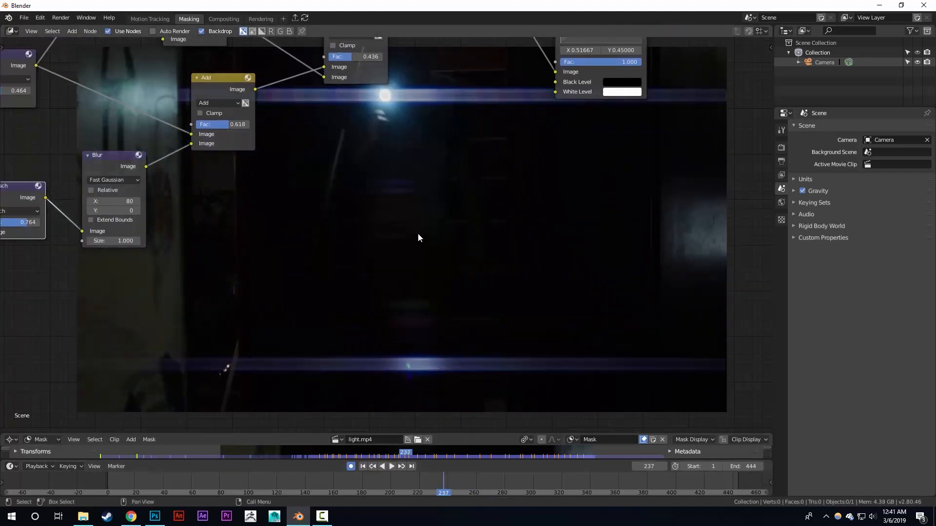
scroll(417, 233, "down", 2)
right_click(437, 477)
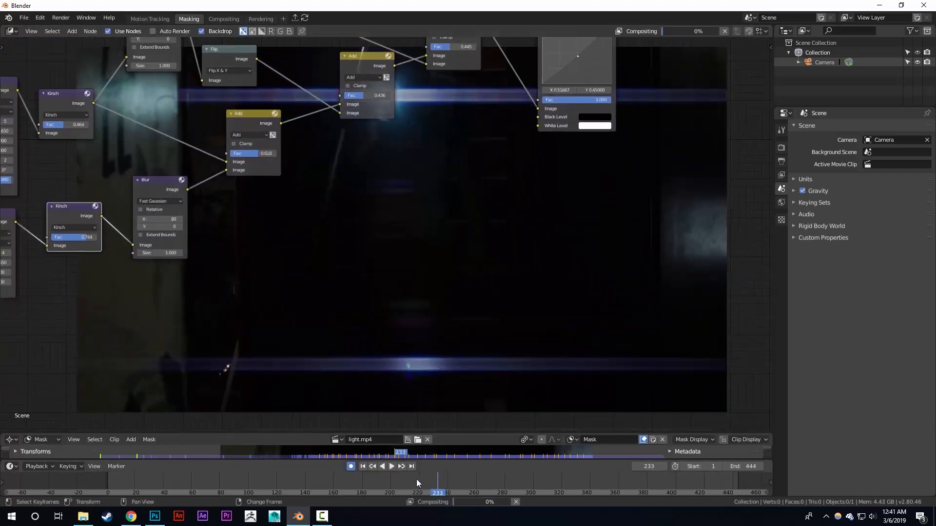
right_click(416, 479)
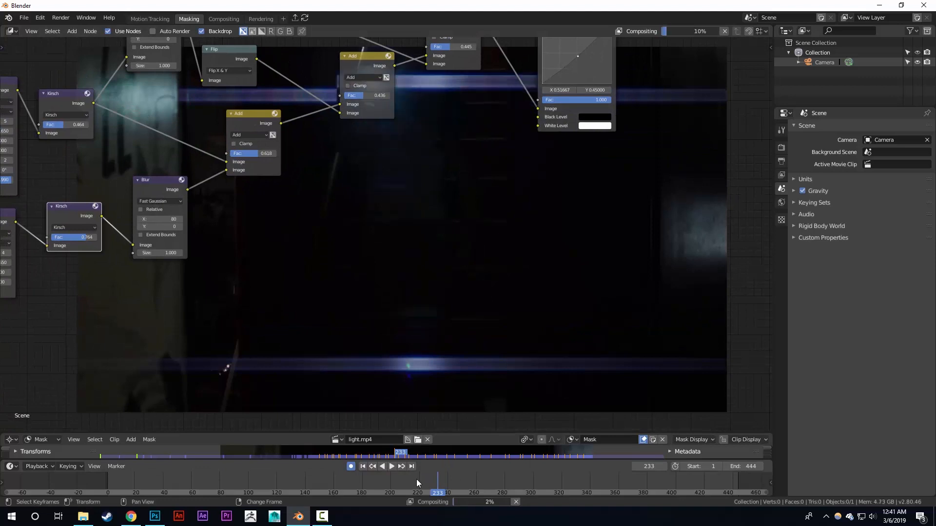
right_click(451, 480)
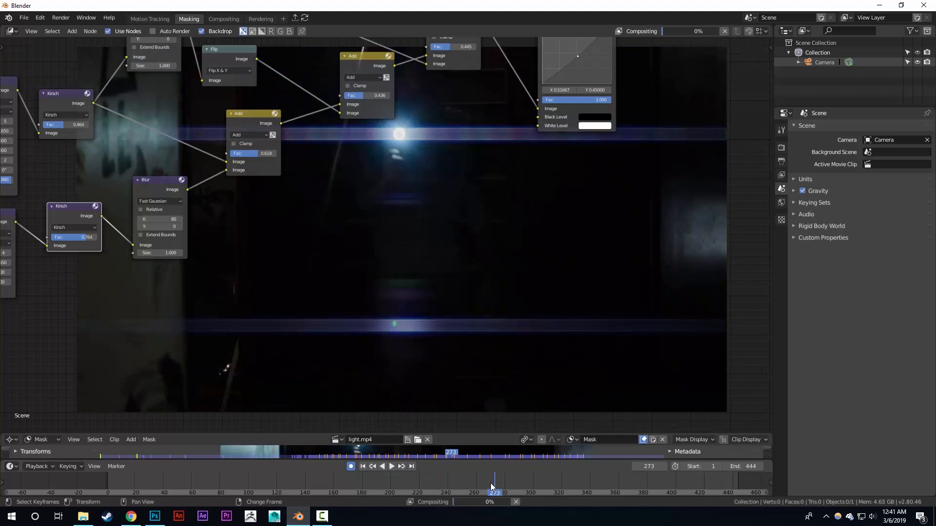
key("space")
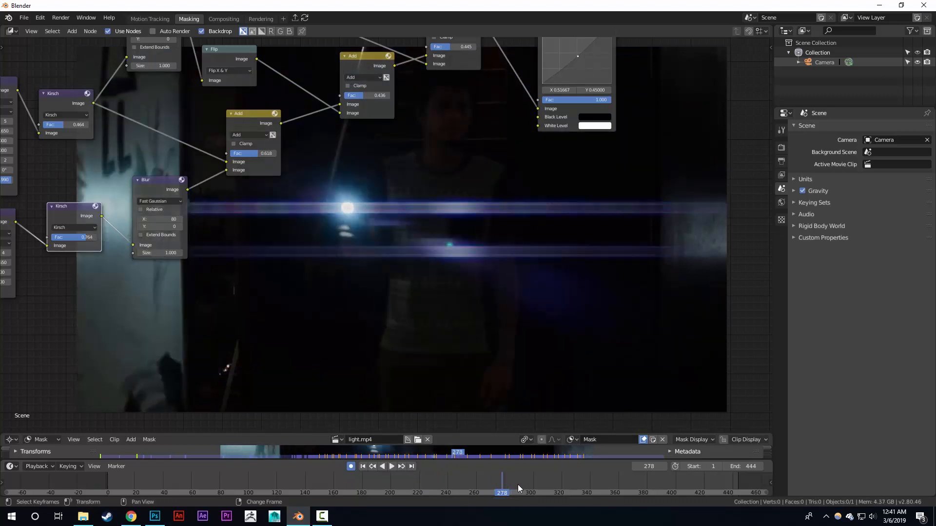
- Examine how the flare follows the flashlight at frames 291, 351, 357 and 367, and return to frame 295
left_click(519, 487)
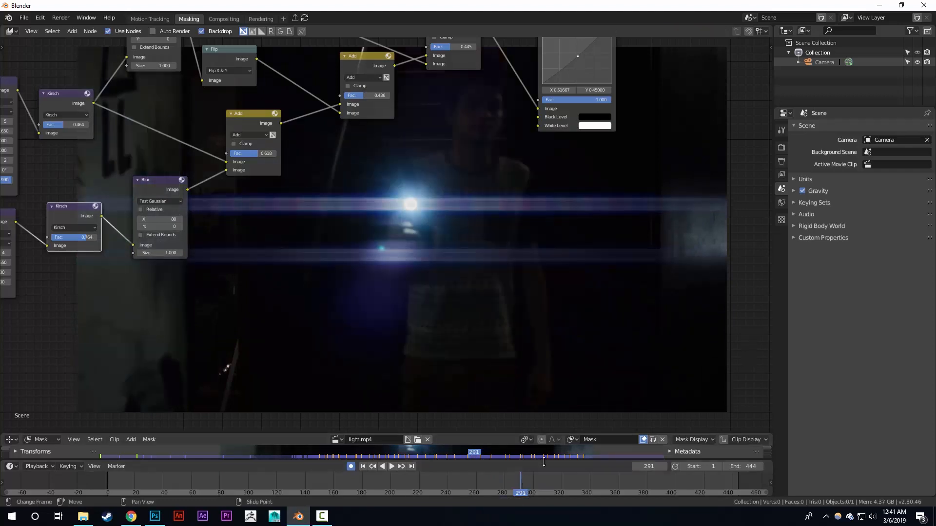
left_click(605, 488)
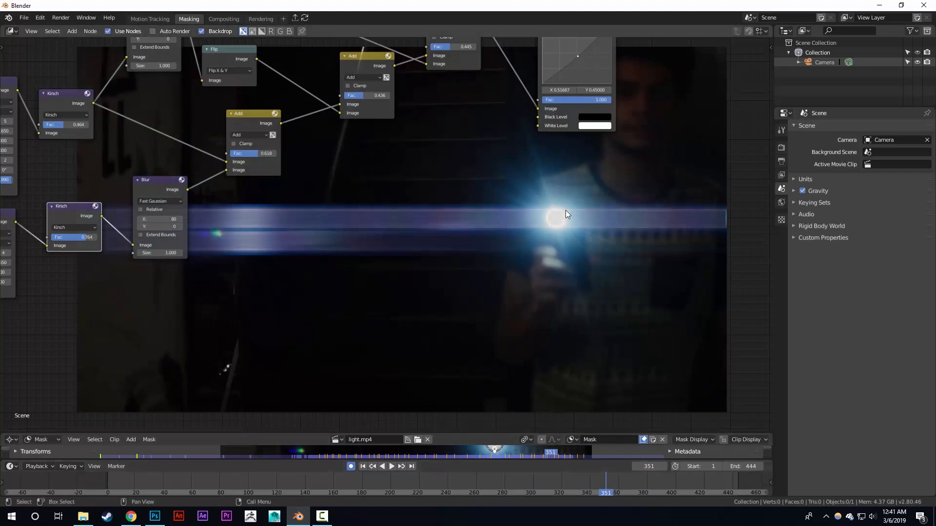
left_click(614, 471)
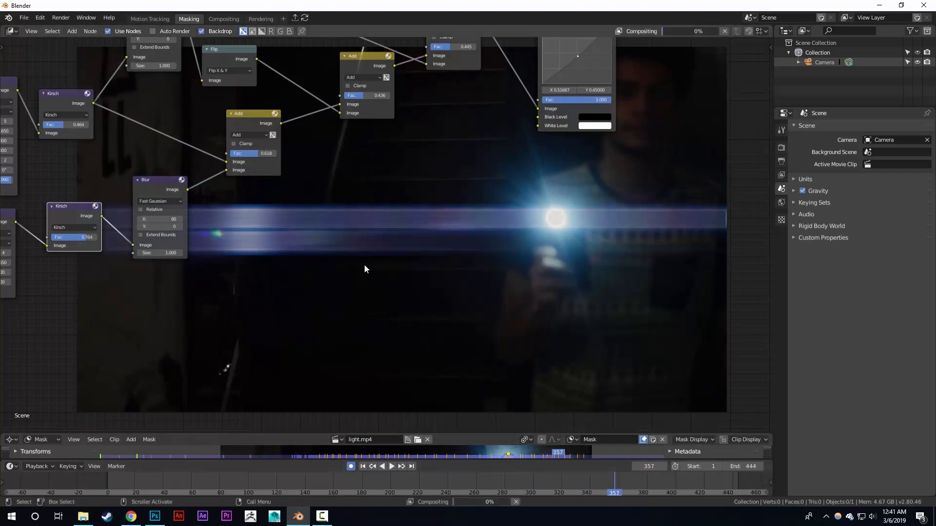
middle_click_drag(373, 245, 406, 160)
left_click(626, 471)
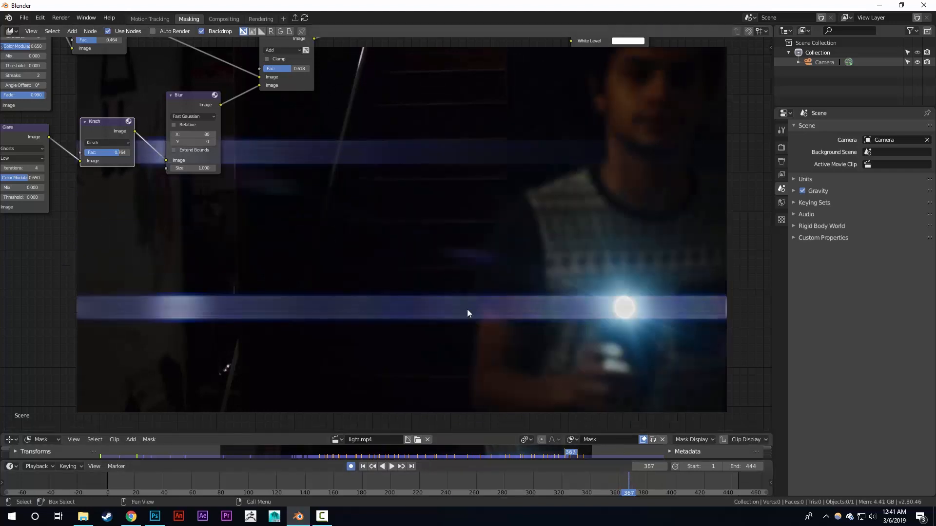
middle_click_drag(594, 266, 569, 309)
left_click(594, 482)
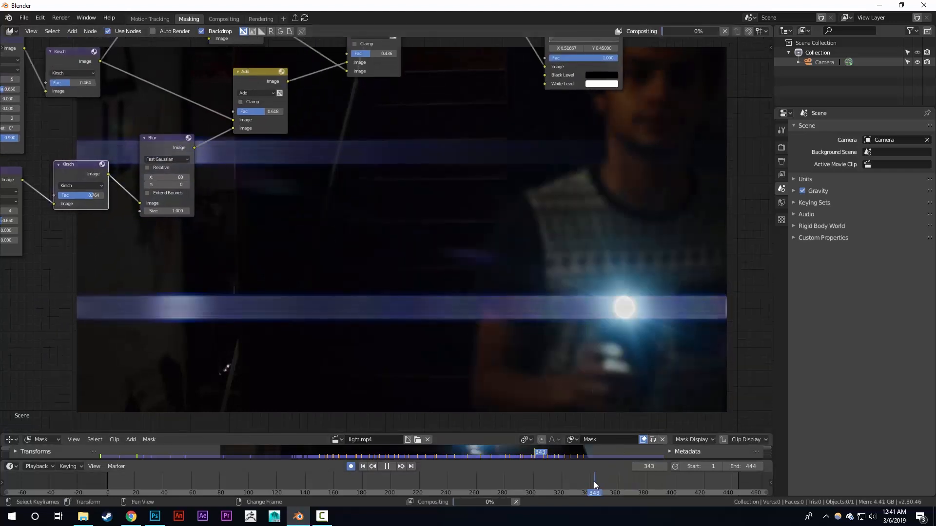
left_click(527, 477)
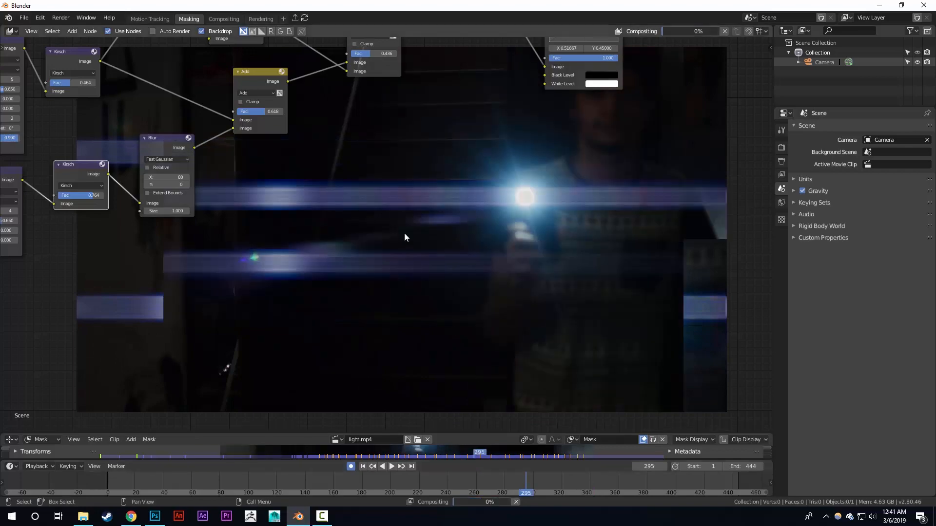
- Move the Composite node to the end of the node tree above the Viewer node and space the two output nodes apart
scroll(414, 230, "down", 6)
middle_click_drag(421, 242, 432, 363)
middle_click_drag(483, 258, 444, 291)
left_click(172, 181)
left_click_drag(169, 181, 648, 107)
scroll(558, 153, "up", 1)
middle_click_drag(648, 107, 472, 176)
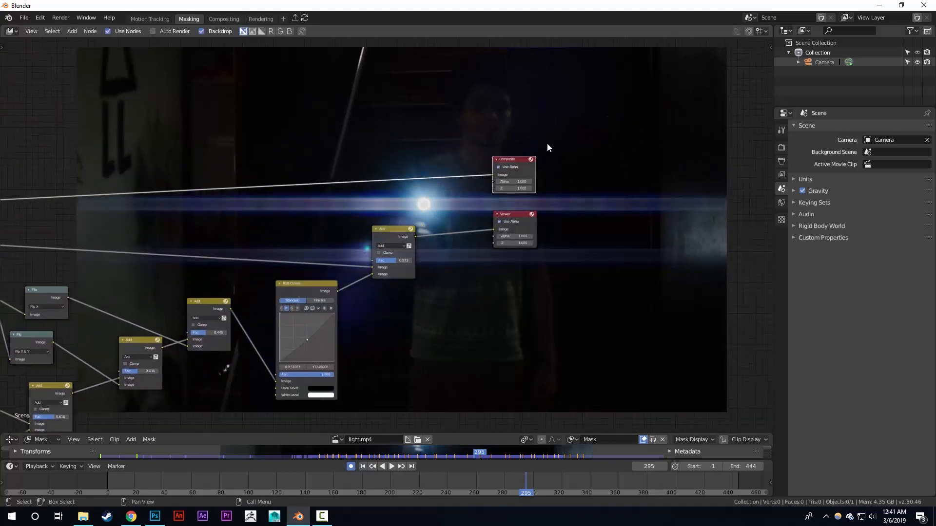
mouse_move(515, 165)
left_mouse_down()
mouse_move(527, 177)
mouse_move(522, 151)
left_mouse_up()
scroll(509, 198, "up", 4)
mouse_move(502, 219)
left_mouse_down()
mouse_move(517, 223)
mouse_move(515, 216)
left_mouse_up()
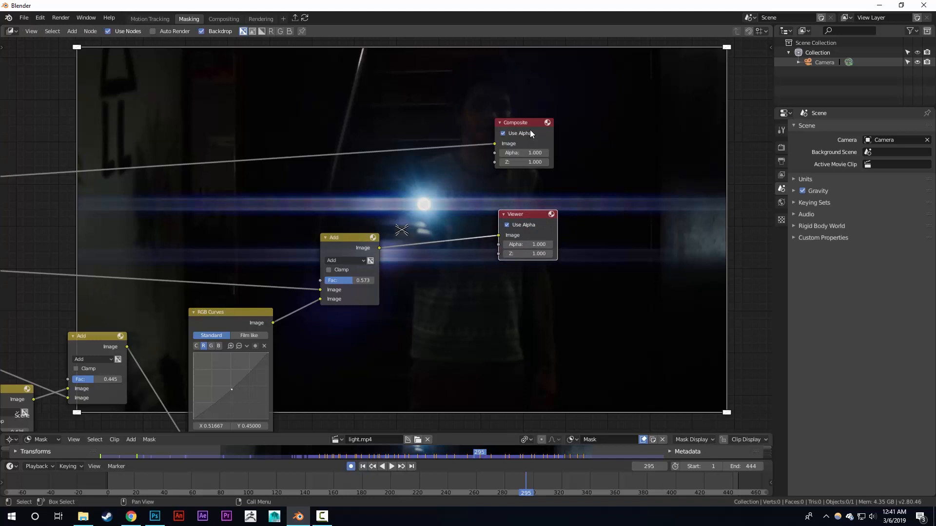
- Connect the final Add node's Image output to the Composite node's Image input
left_click(523, 135)
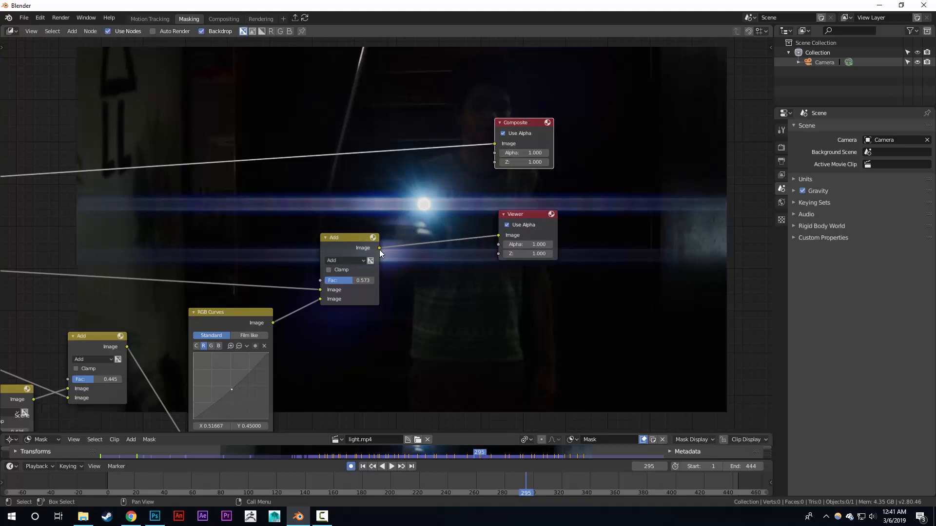
left_click_drag(379, 248, 382, 245)
left_click_drag(422, 198, 494, 144)
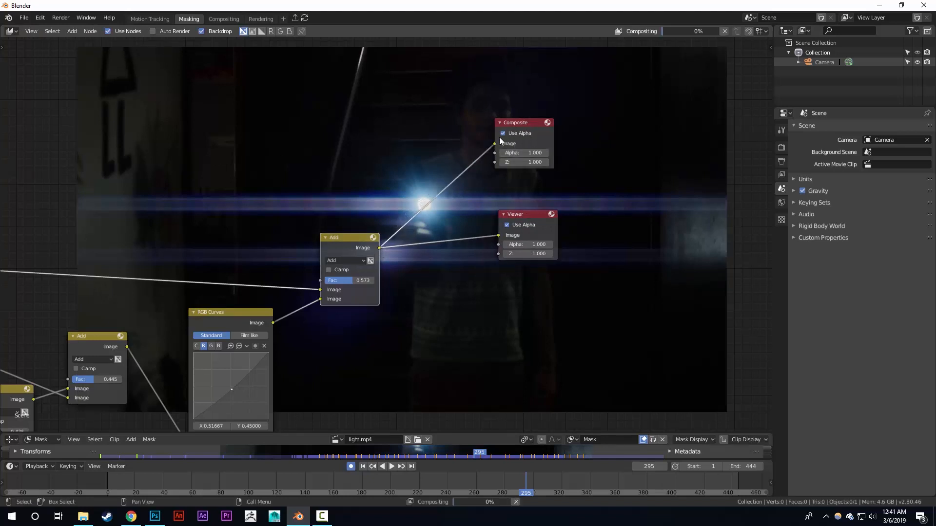
middle_click_drag(616, 153, 587, 150)
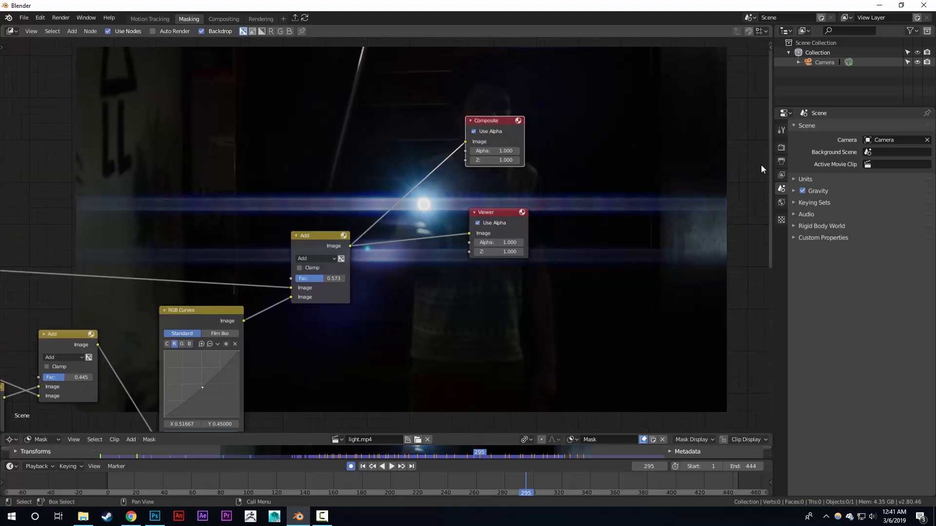
- Set the render output path to the file TutorialFinal in E:\Art\Tutorials\Lens Flares
left_click(781, 161)
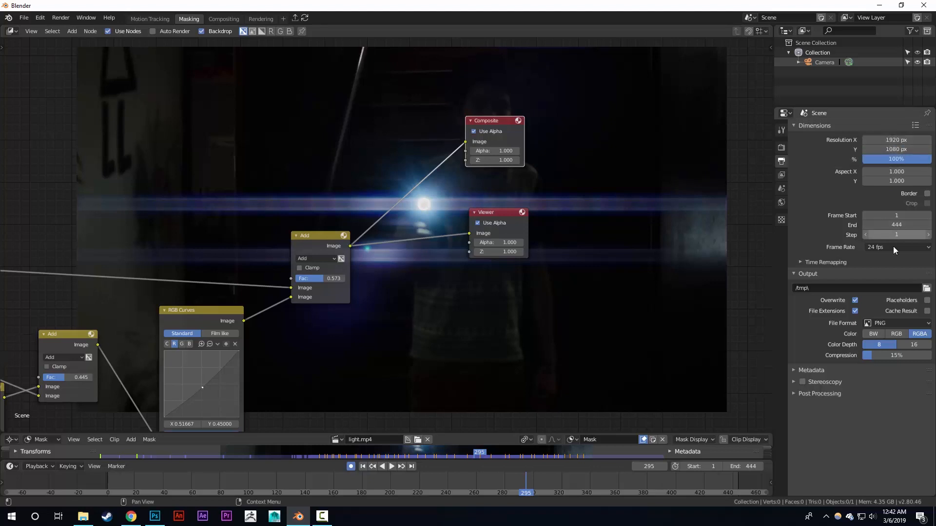
left_click(927, 288)
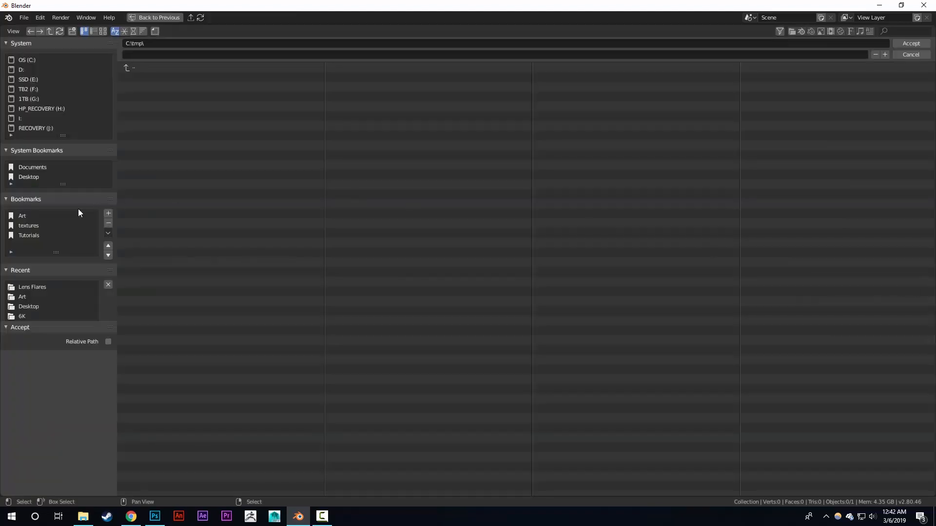
left_click(28, 236)
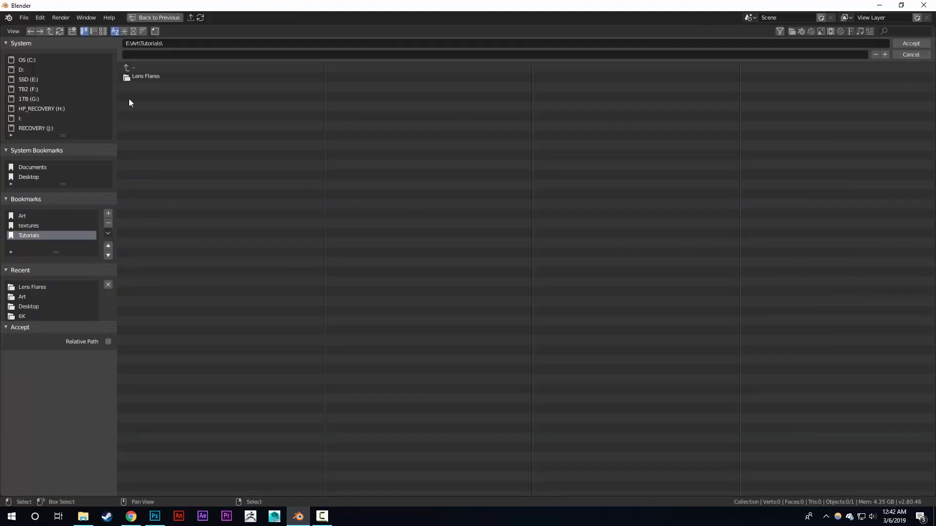
left_click(151, 77)
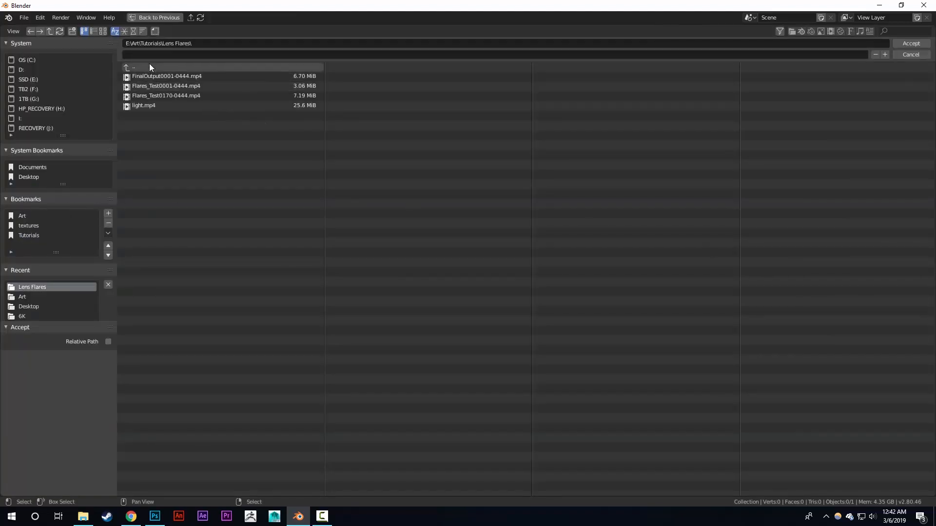
left_click(148, 54)
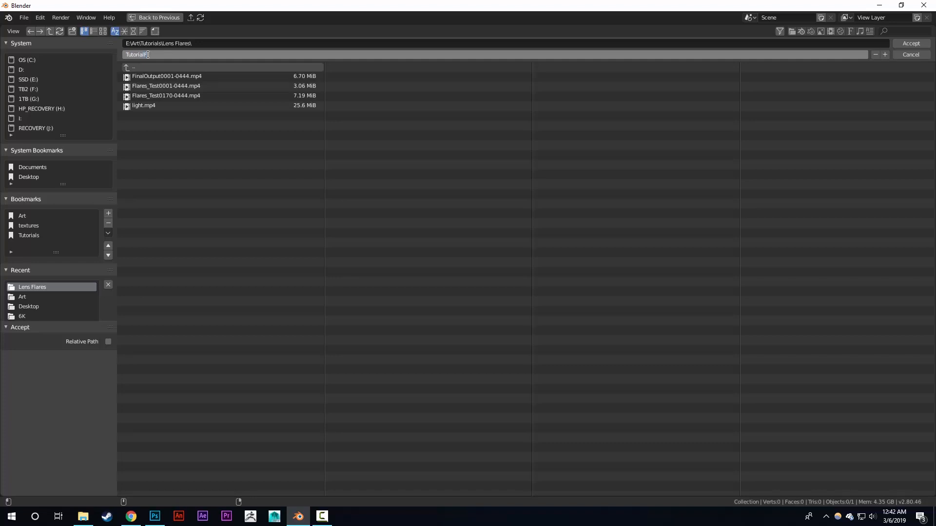
key("Return")
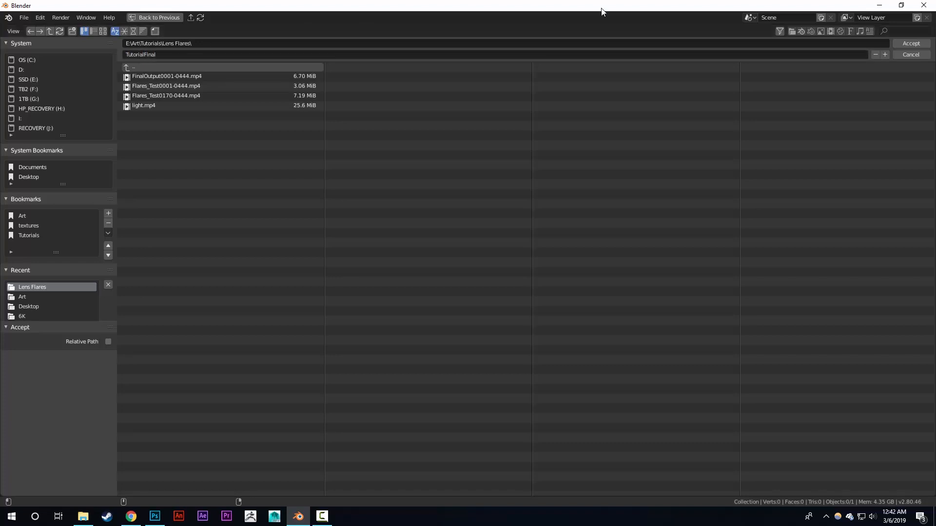
left_click(911, 43)
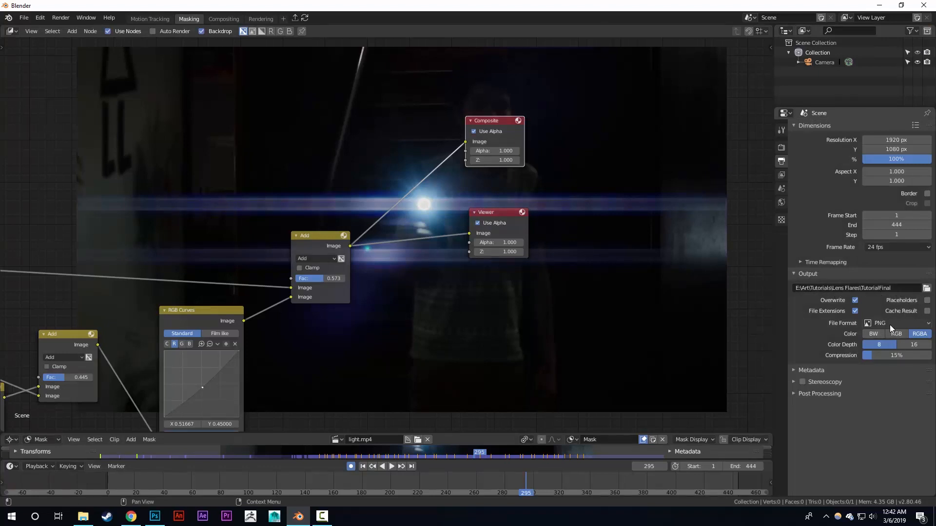
- Set the output file format to FFmpeg video with an MPEG-4 container and review the encoding settings
middle_click_drag(553, 249, 550, 252)
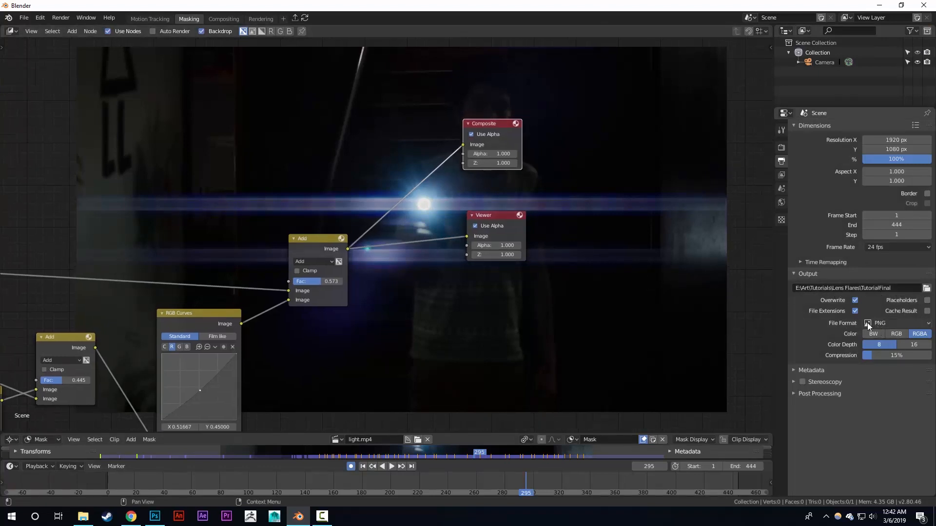
left_click(884, 322)
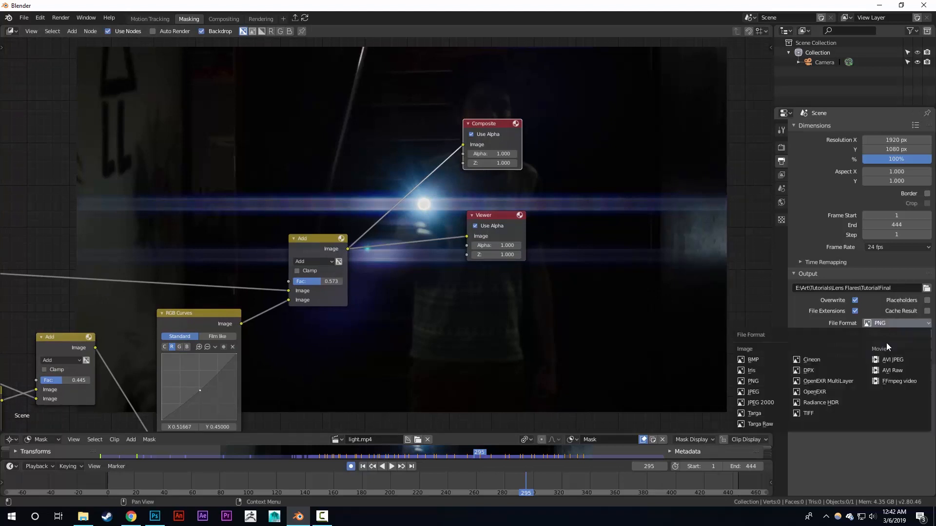
left_click(890, 381)
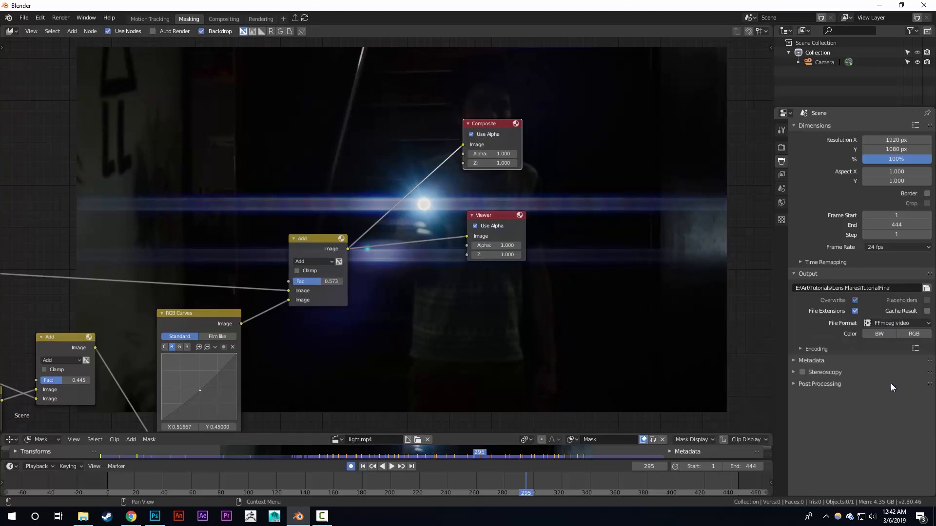
left_click(801, 350)
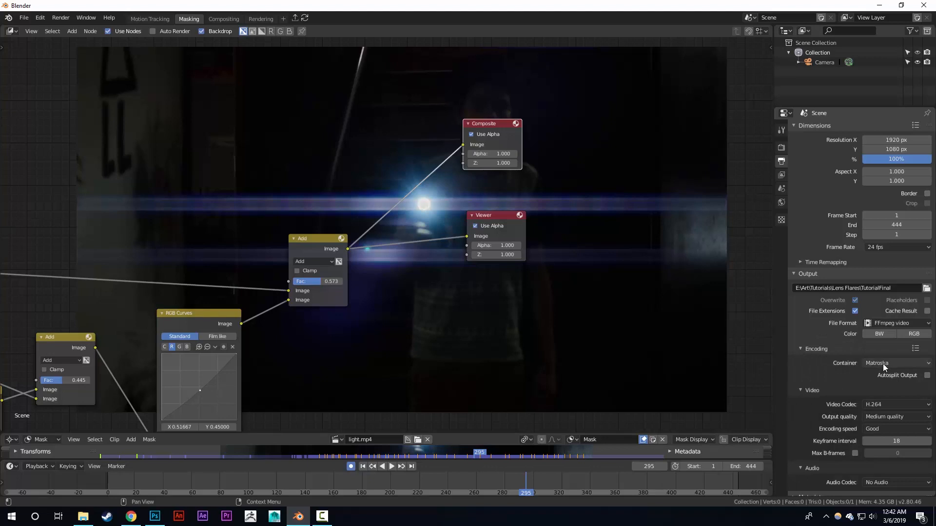
left_click(883, 364)
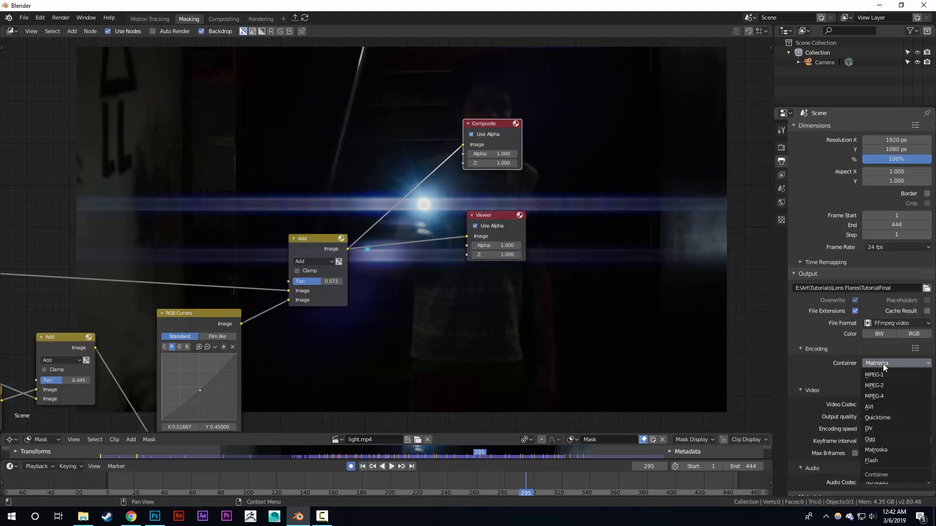
left_click(882, 394)
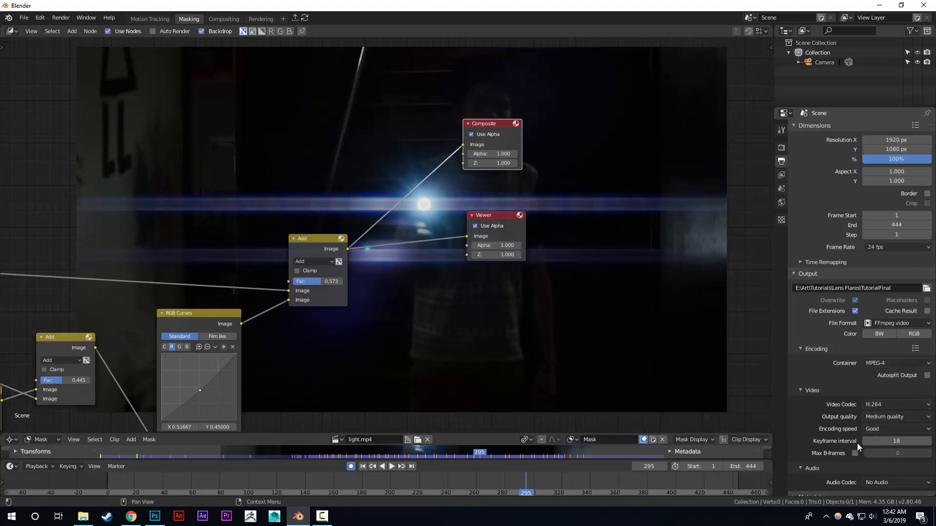
scroll(863, 375, "down", 2)
scroll(872, 237, "up", 2)
scroll(866, 309, "down", 2)
scroll(866, 309, "up", 2)
- Start rendering the animation, cancel the render after the first frames and close the render window
middle_click_drag(592, 249, 508, 248)
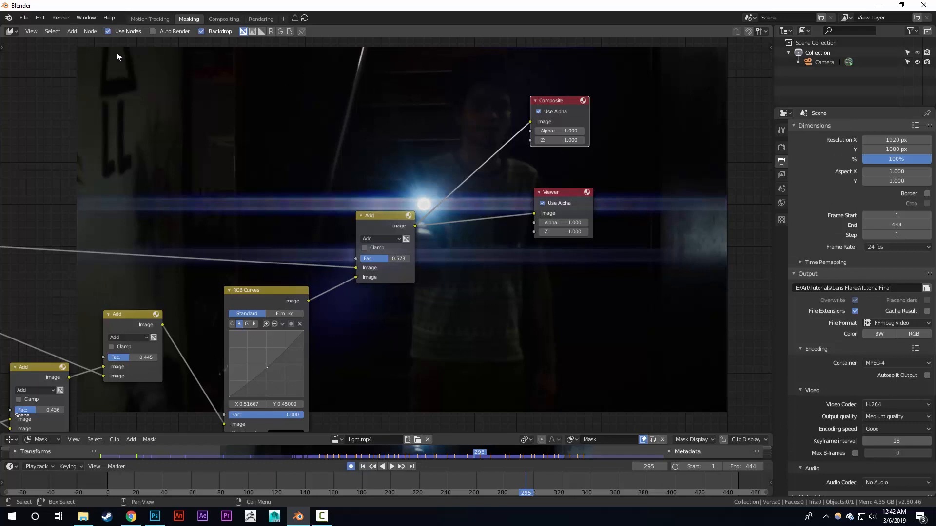
left_click(61, 18)
key("F12")
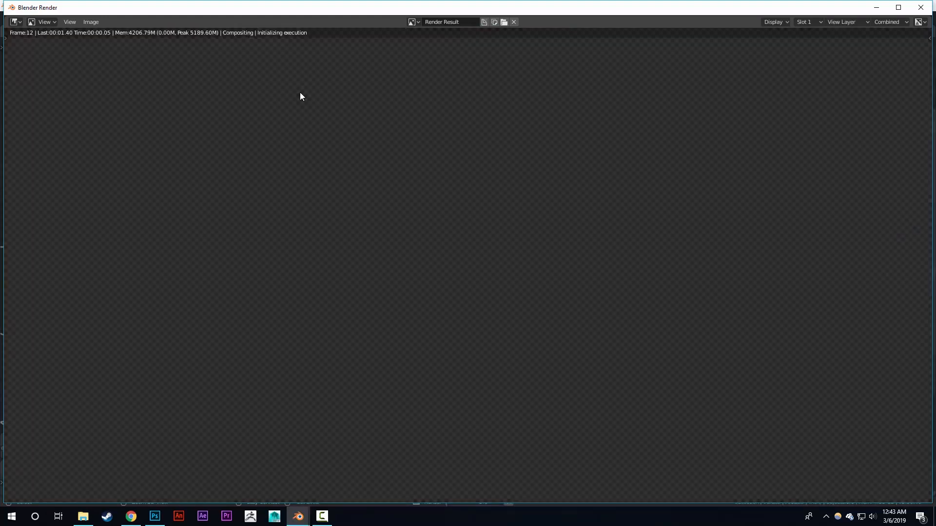
key("Escape")
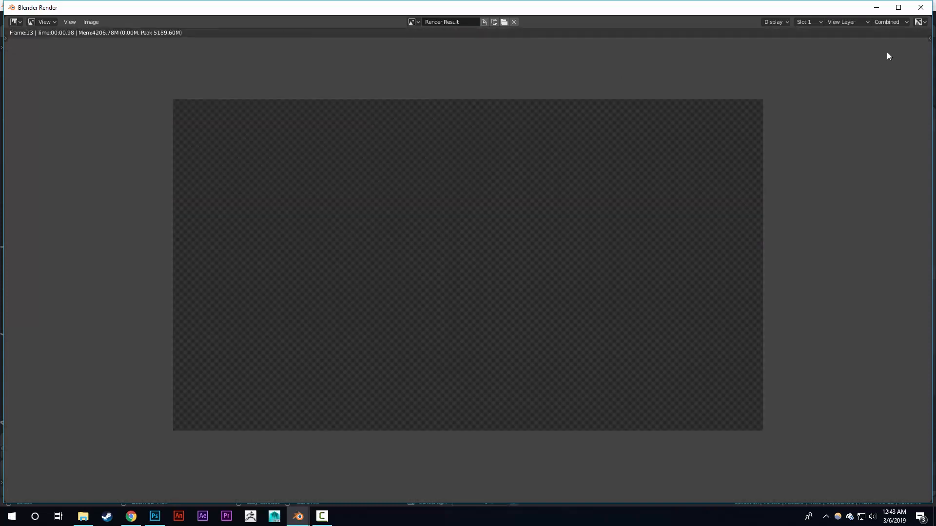
left_click(923, 9)
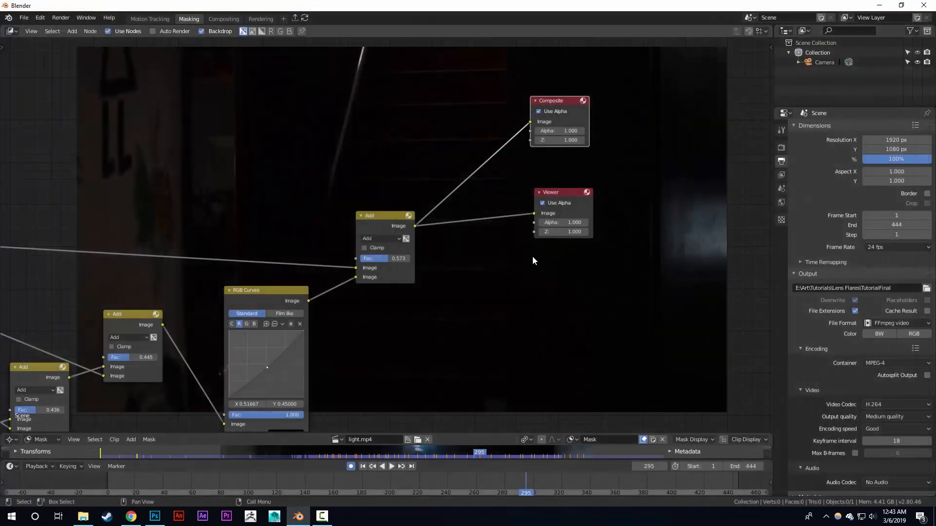
scroll(488, 258, "up", 1)
middle_click_drag(374, 255, 462, 217)
middle_click_drag(415, 238, 422, 220)
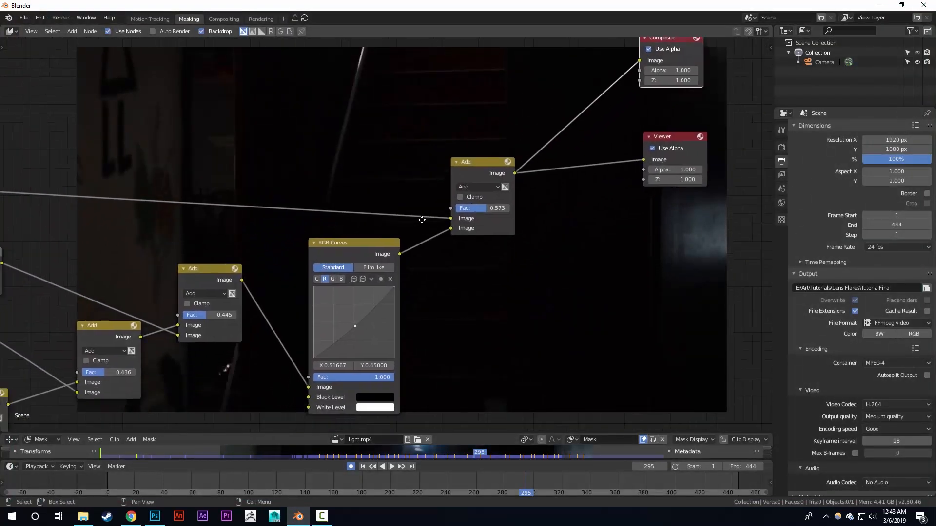